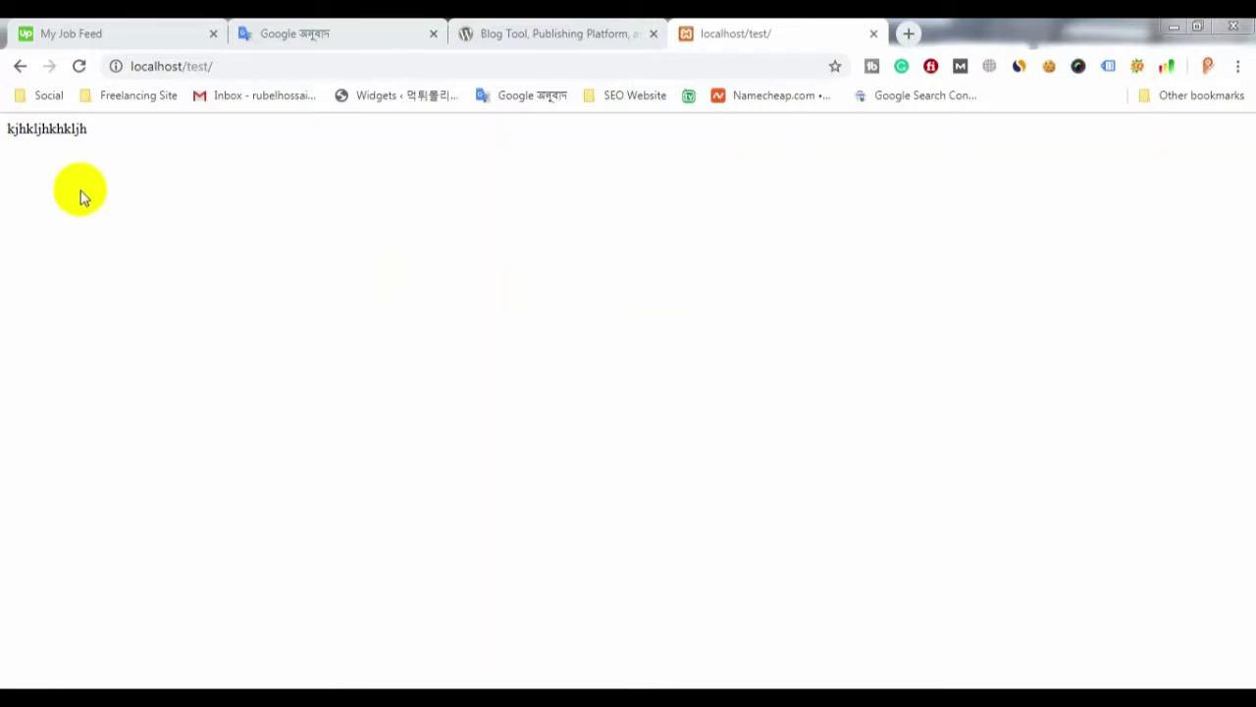
# Minimize Chrome's localhost/test page and the window behind it to reveal the desktop.
pyautogui.moveTo(6, 127); pyautogui.dragTo(127, 169)
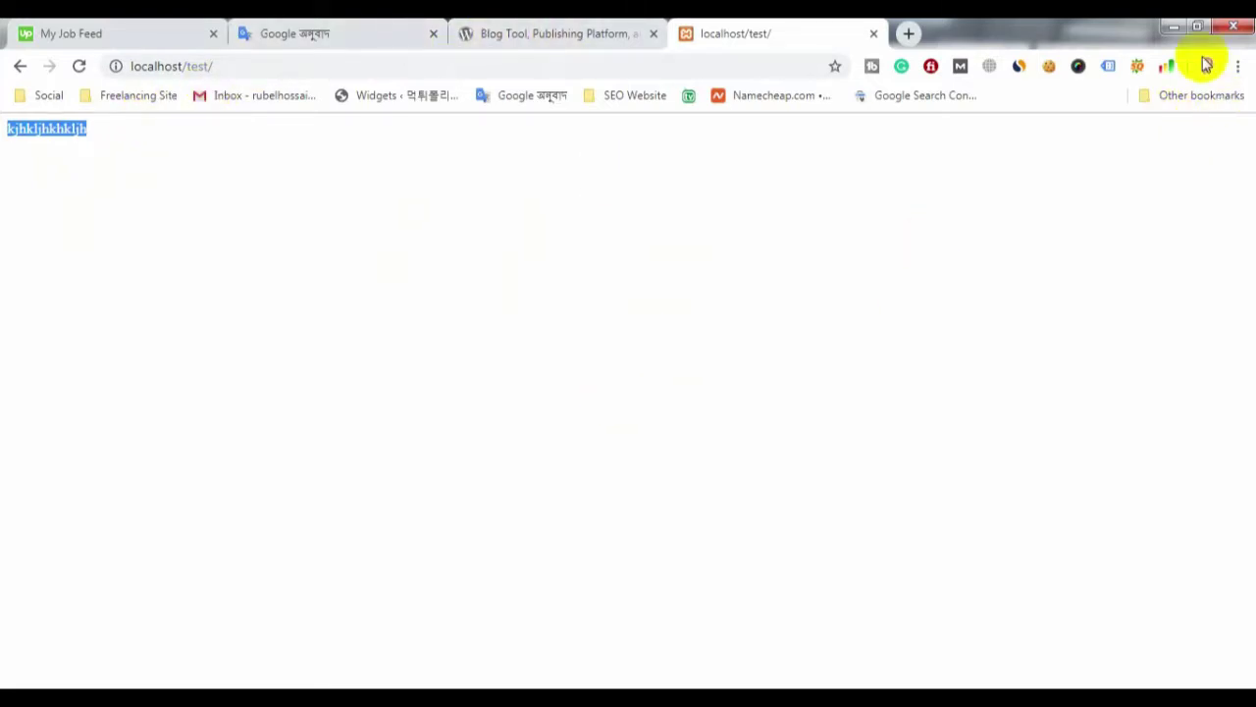
pyautogui.click(1181, 27)
pyautogui.click(1180, 38)
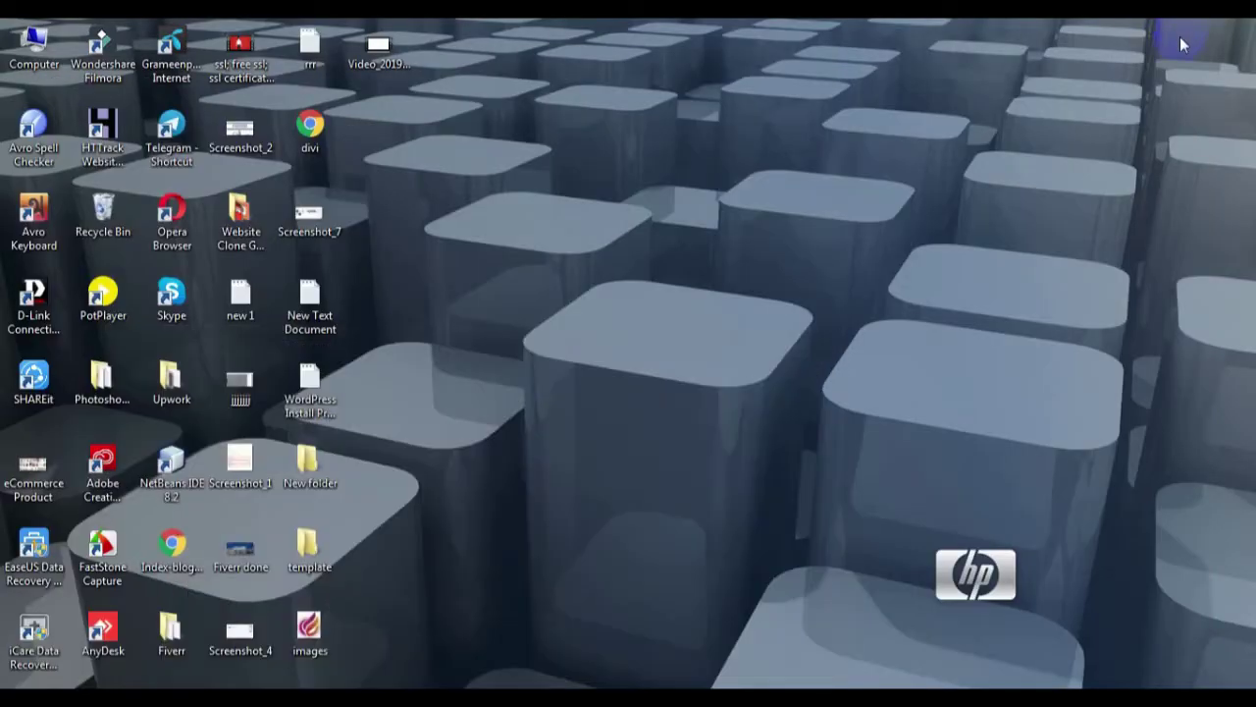
# Open Computer full screen, browse to C:\xampp\htdocs and select the test folder.
pyautogui.click(47, 61)
pyautogui.doubleClick(46, 59)
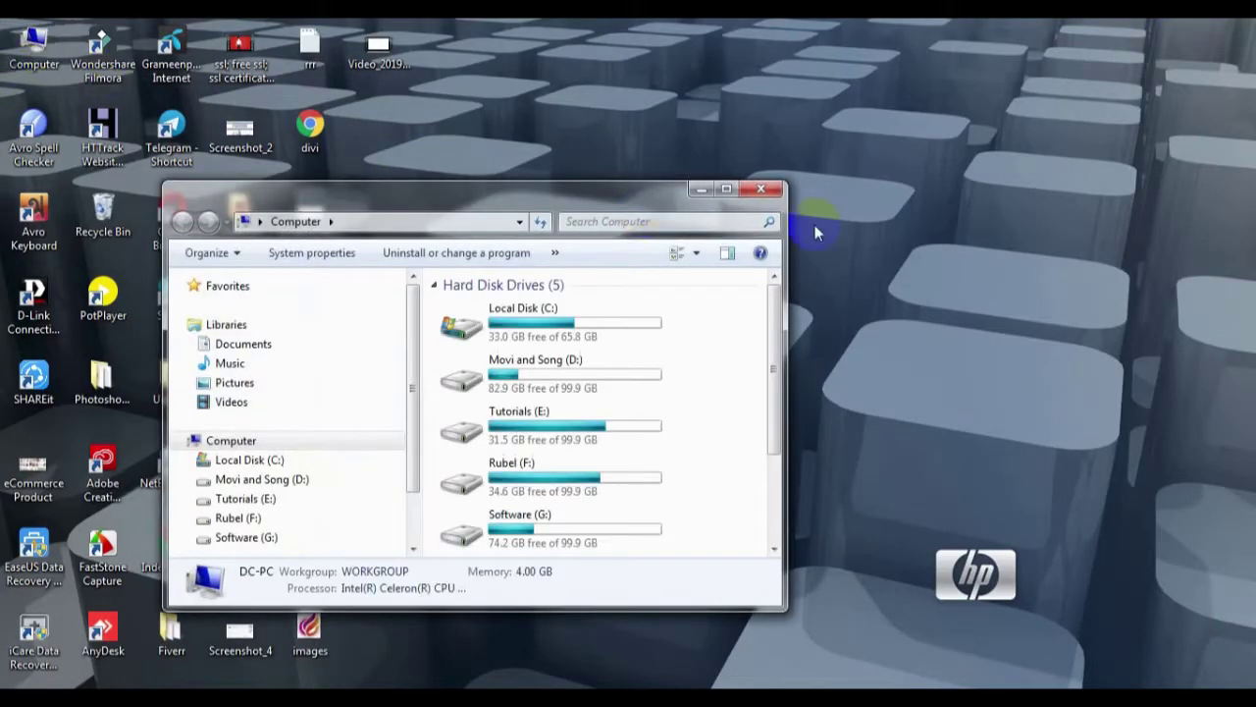
pyautogui.click(725, 190)
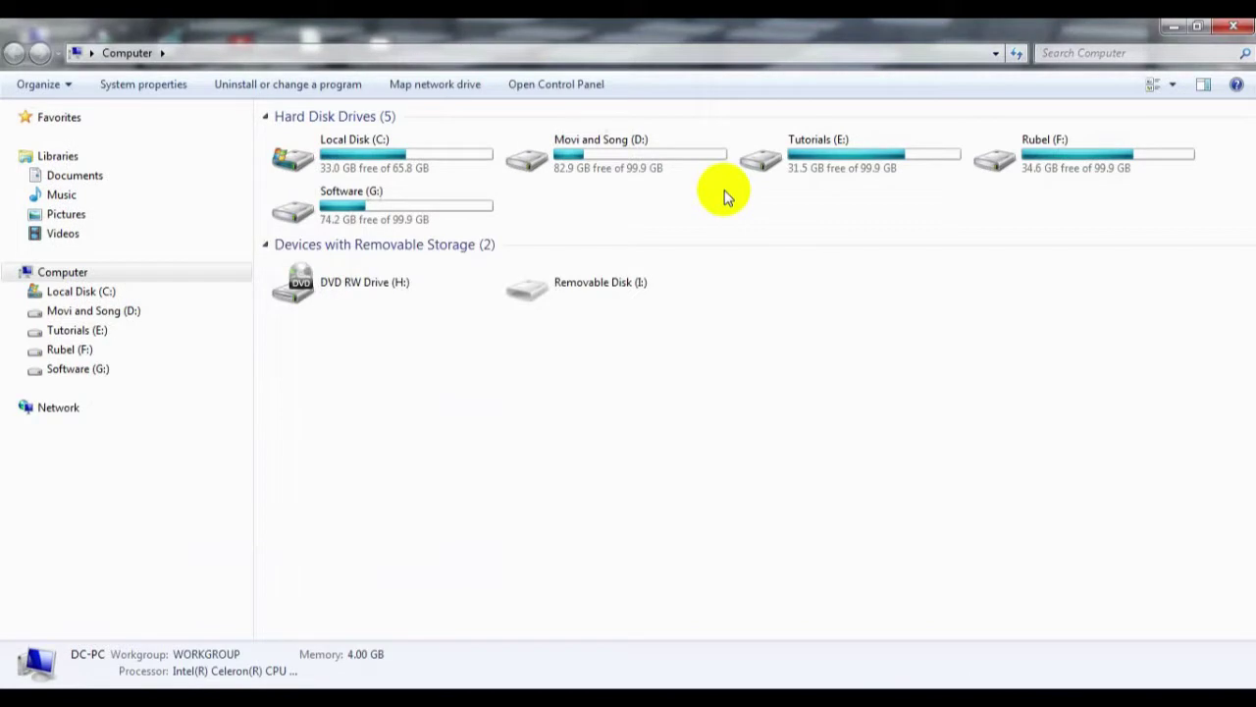
pyautogui.doubleClick(381, 164)
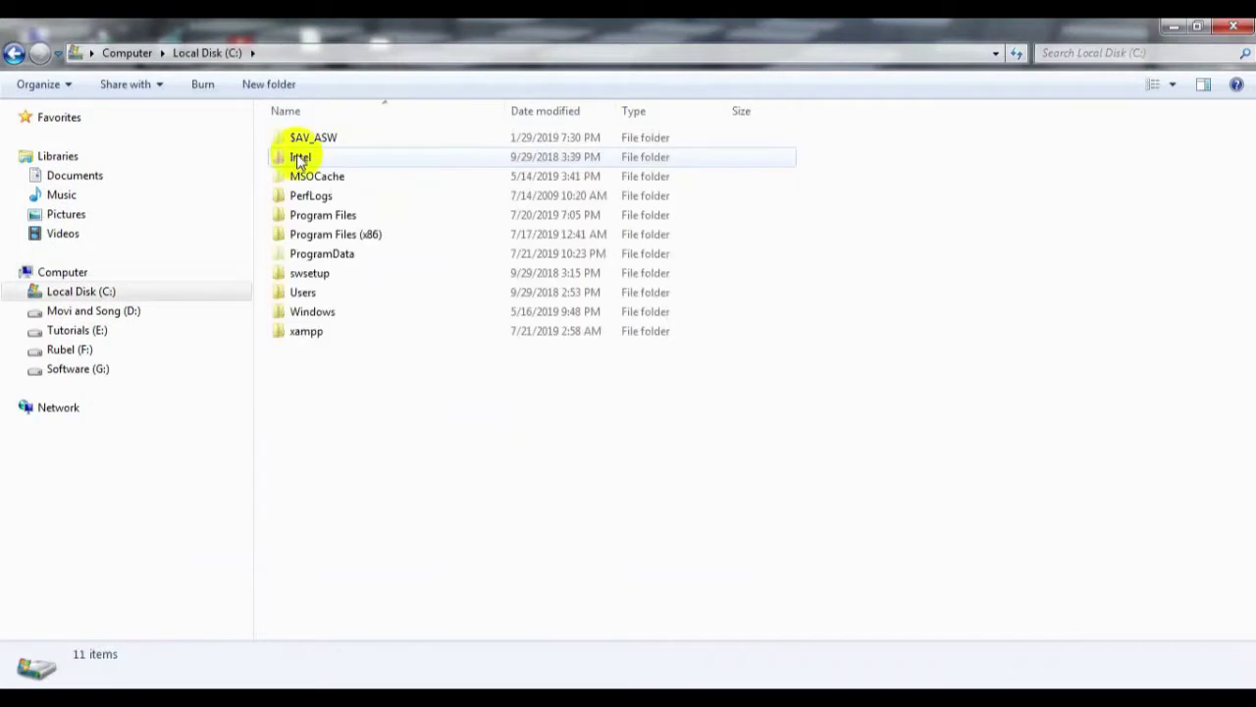
pyautogui.doubleClick(340, 331)
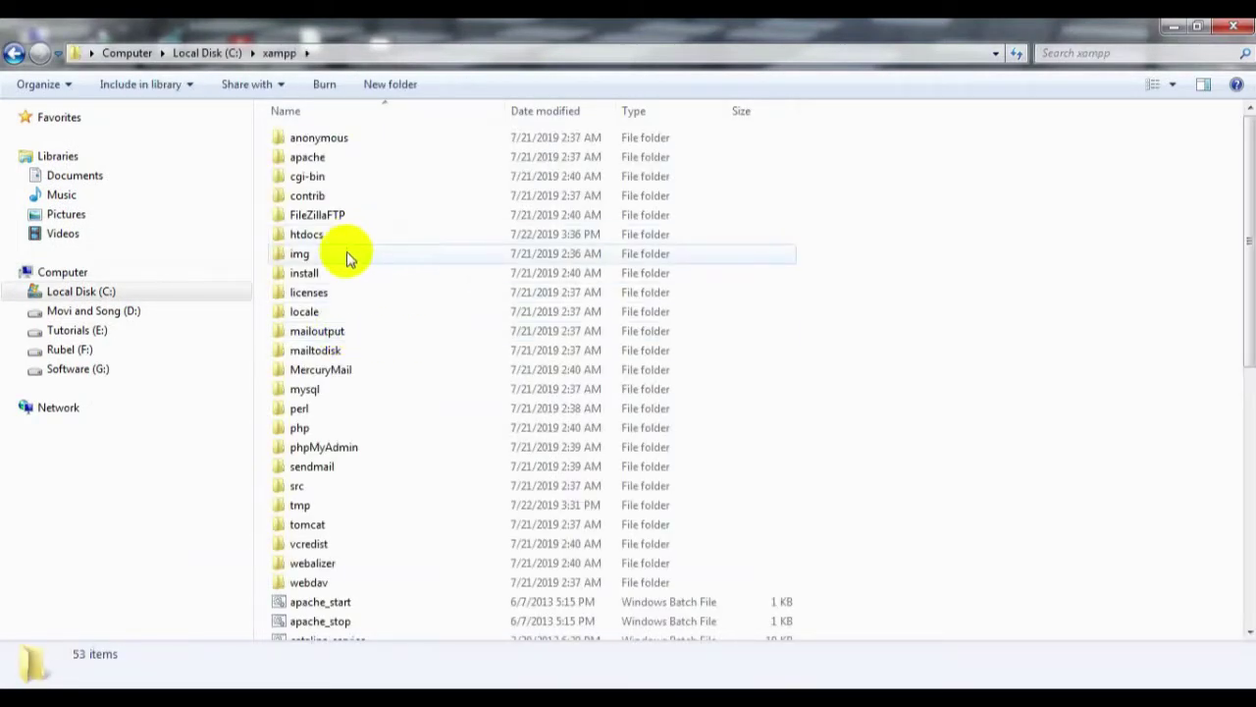
pyautogui.doubleClick(361, 238)
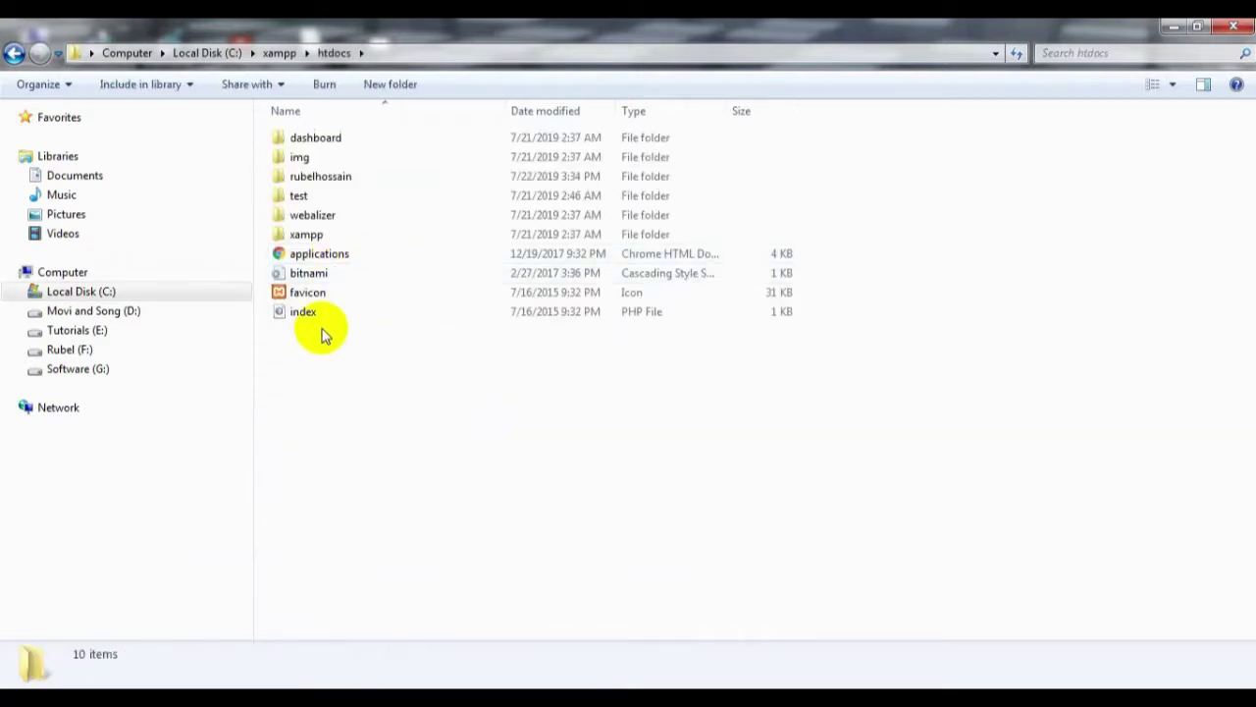
pyautogui.click(324, 201)
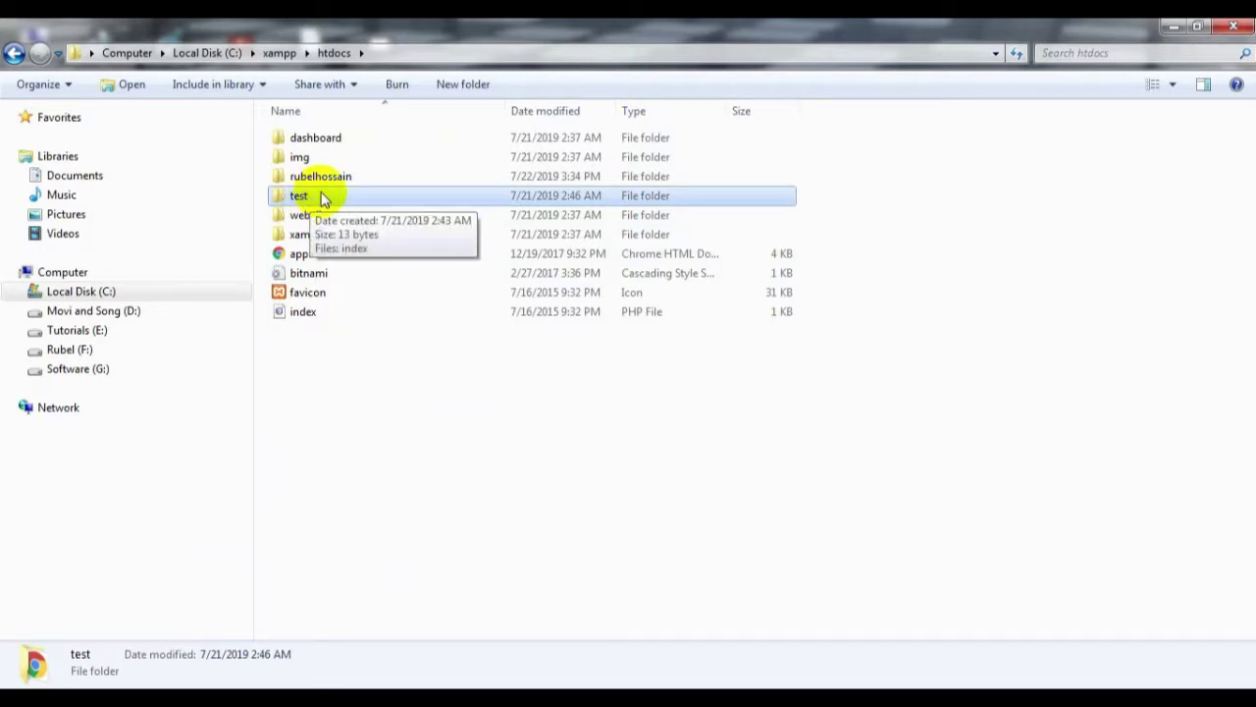
# Delete the test folder from htdocs and create a new folder there.
pyautogui.press('Delete')
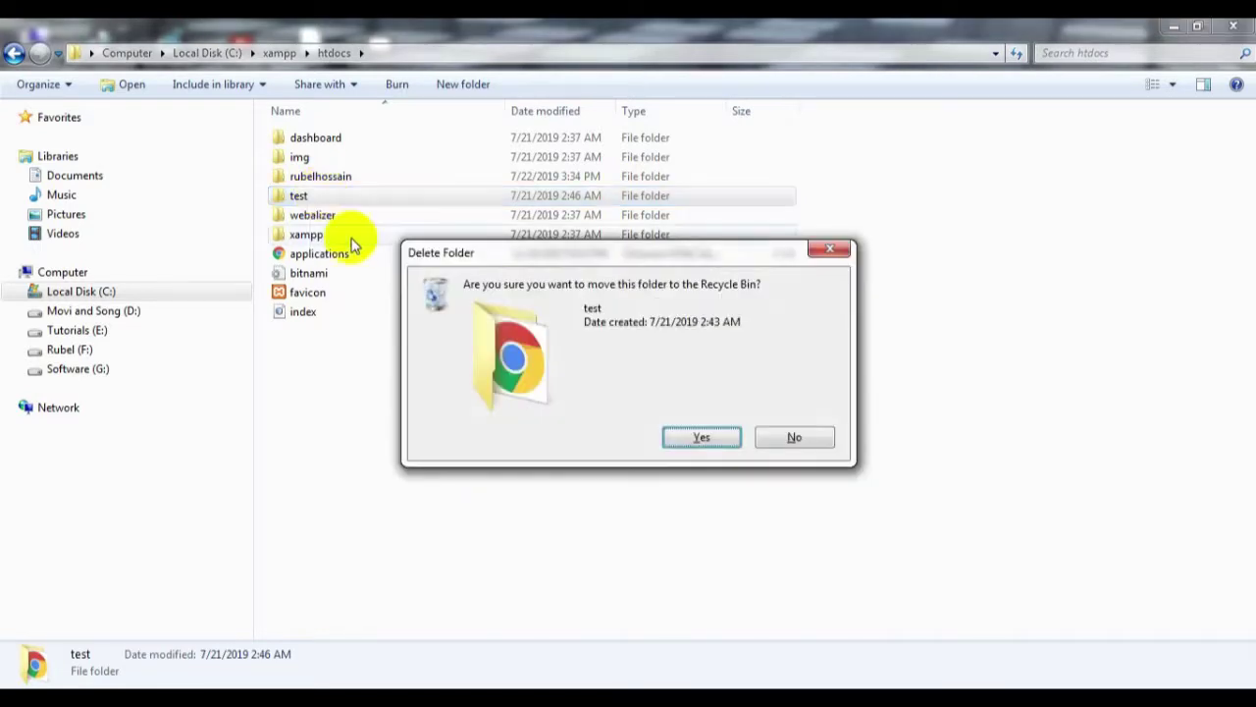
pyautogui.click(714, 437)
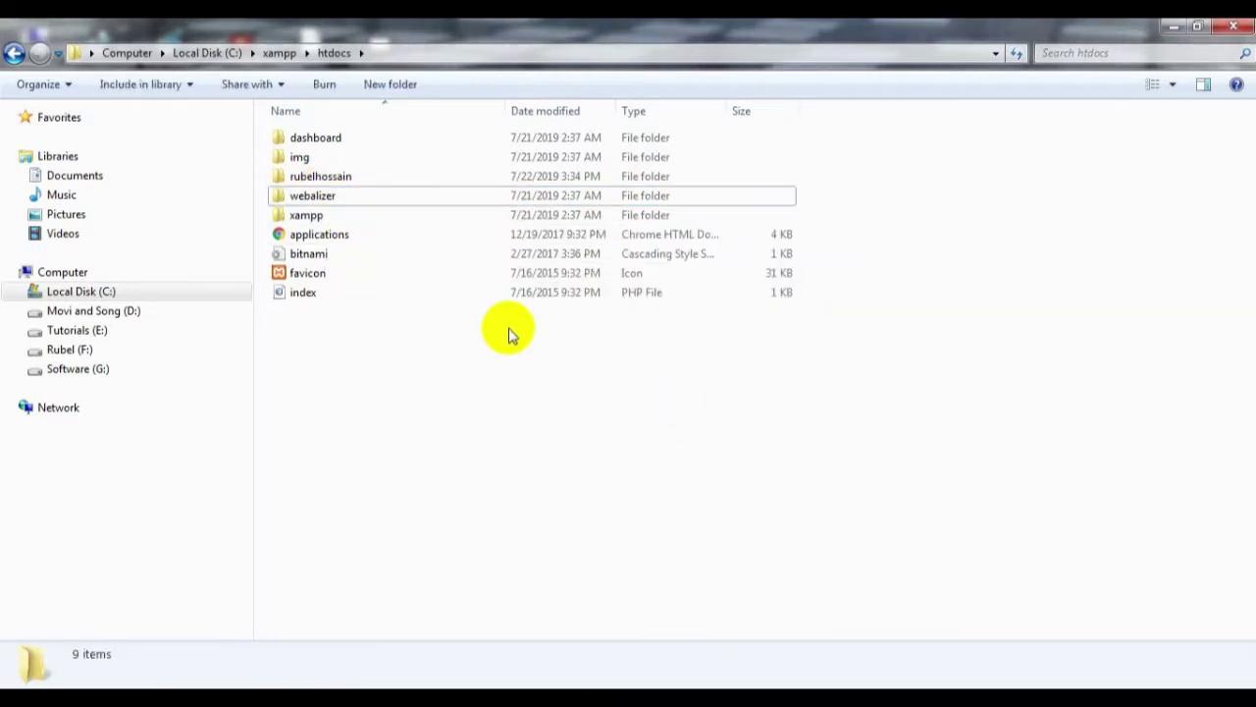
pyautogui.click(402, 88)
pyautogui.click(403, 88)
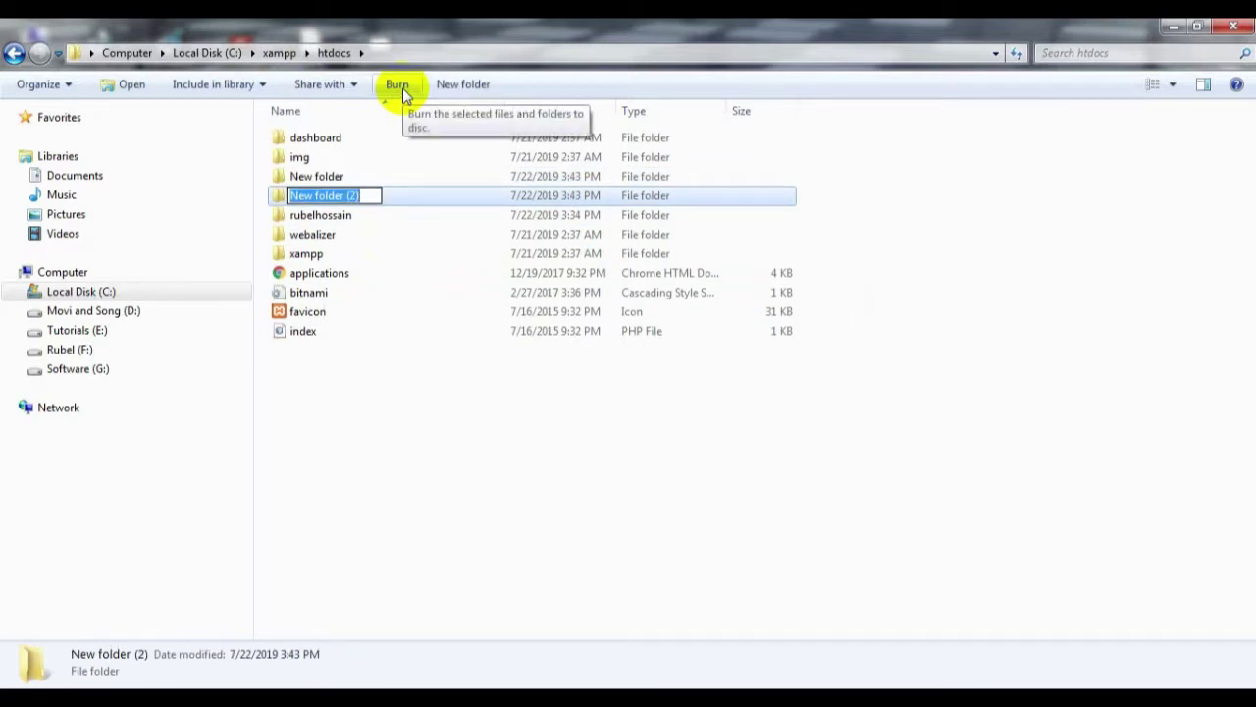
# Name the new folder 'webdesign'.
pyautogui.write('we')
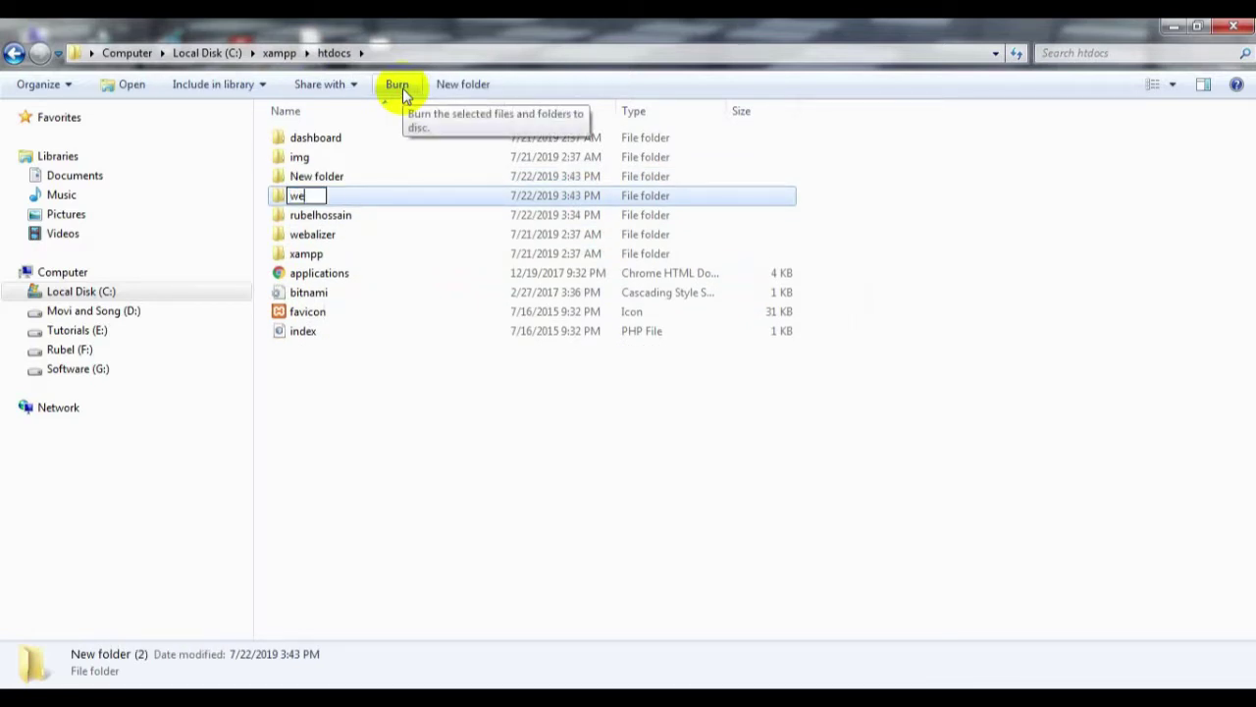
pyautogui.write('bdesign')
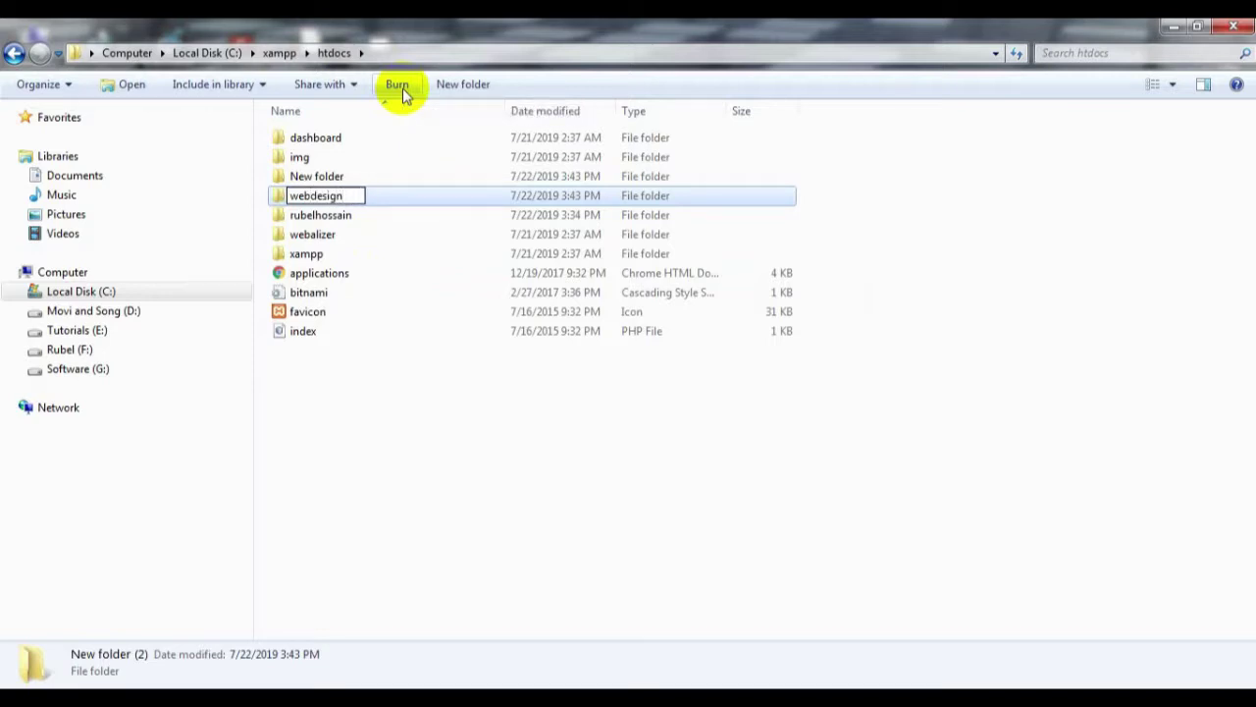
pyautogui.hotkey('ctrl', 'a')
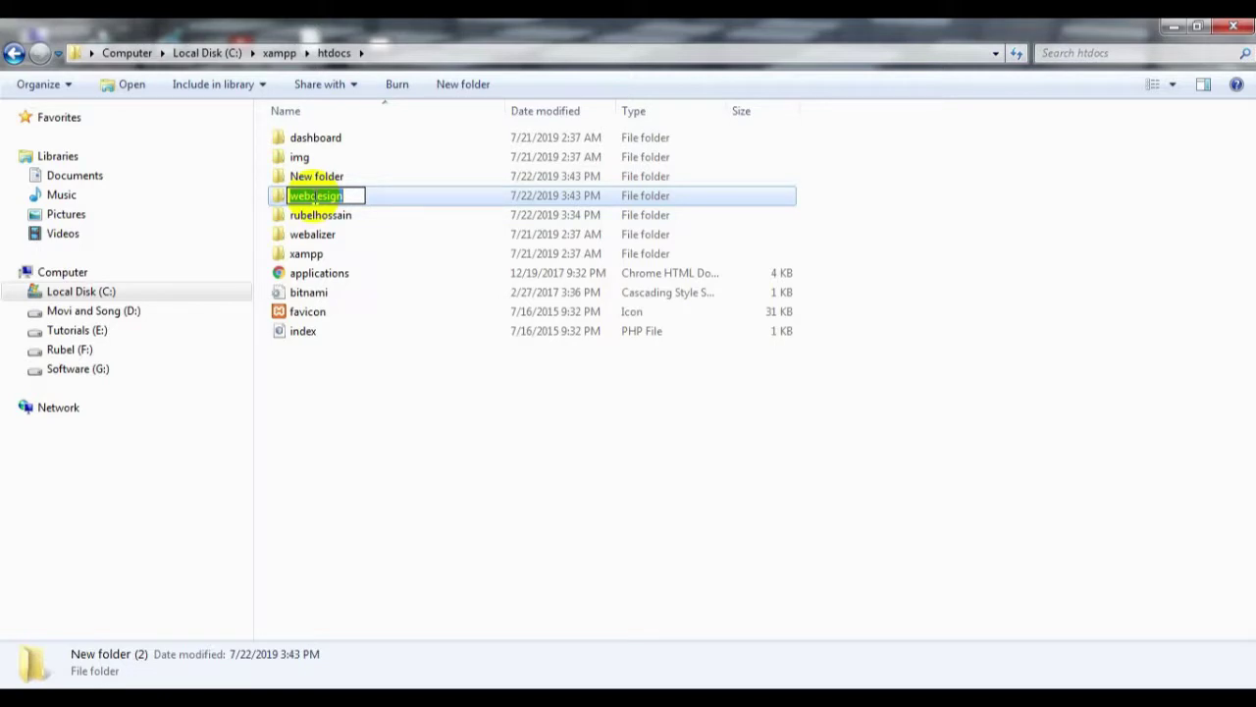
pyautogui.click(300, 196)
pyautogui.click(291, 195)
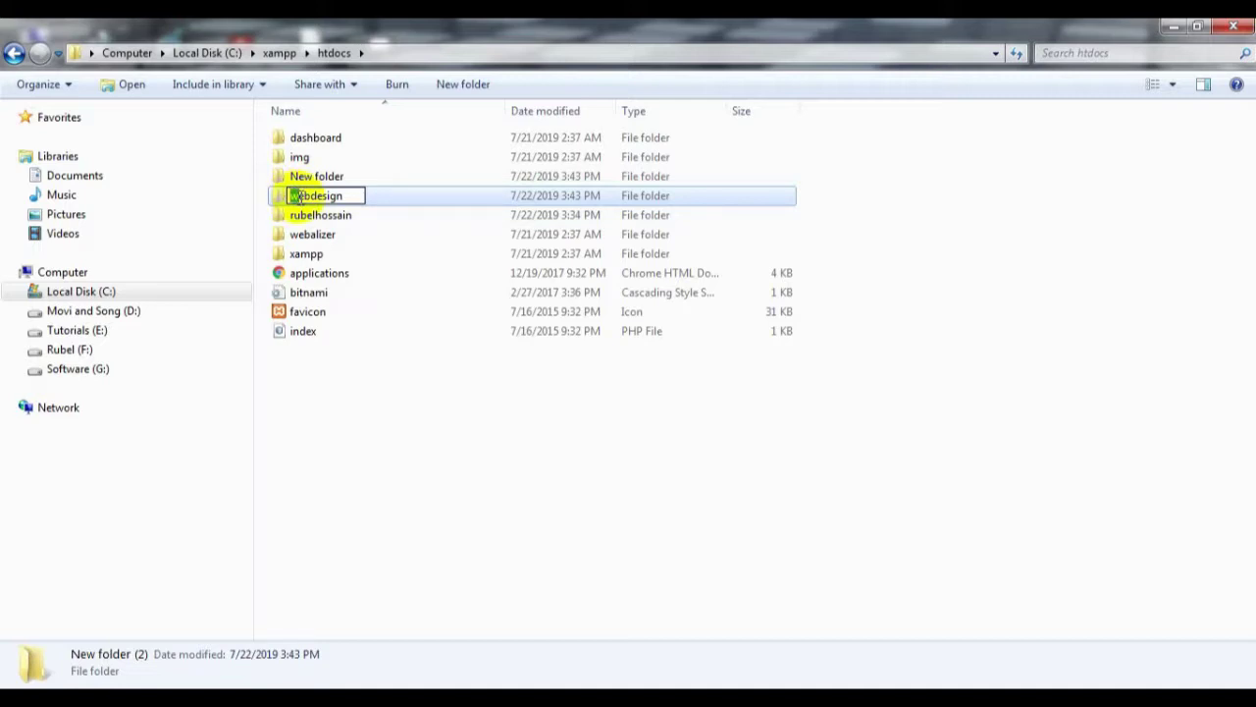
pyautogui.click(363, 517)
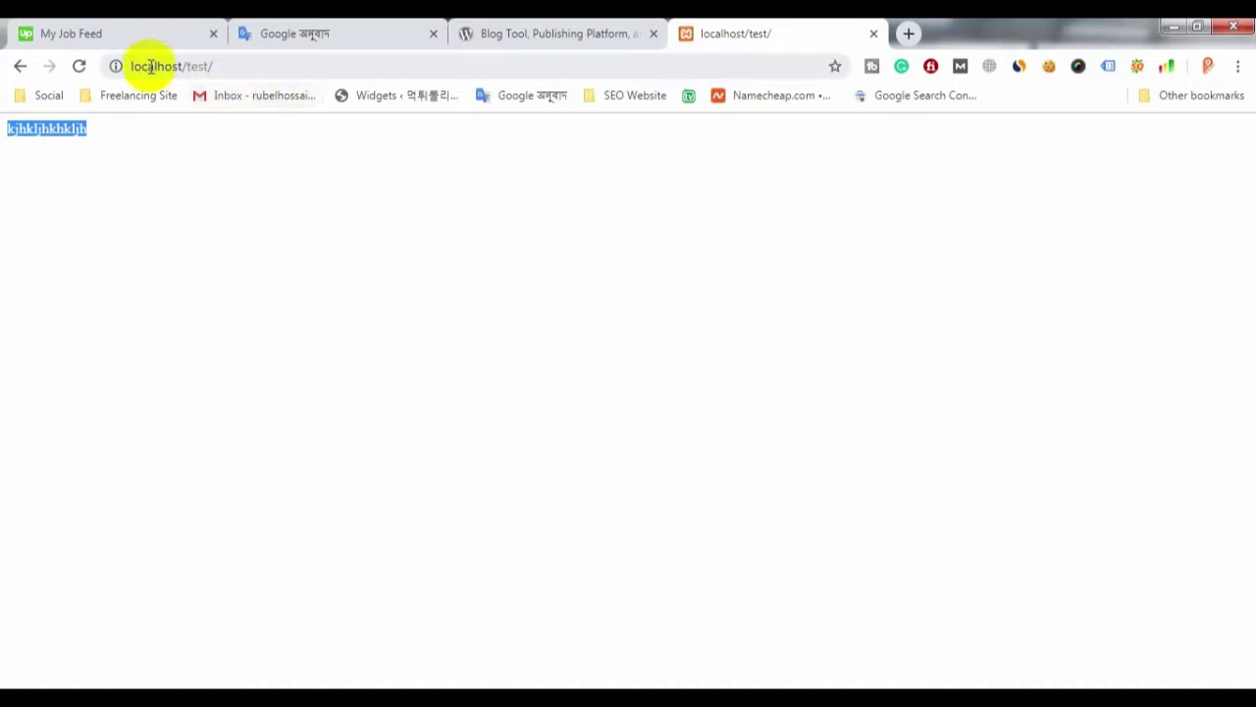
# Load localhost/webdesign instead of localhost/test, then switch to the WordPress.org tab.
pyautogui.moveTo(189, 66); pyautogui.dragTo(252, 68)
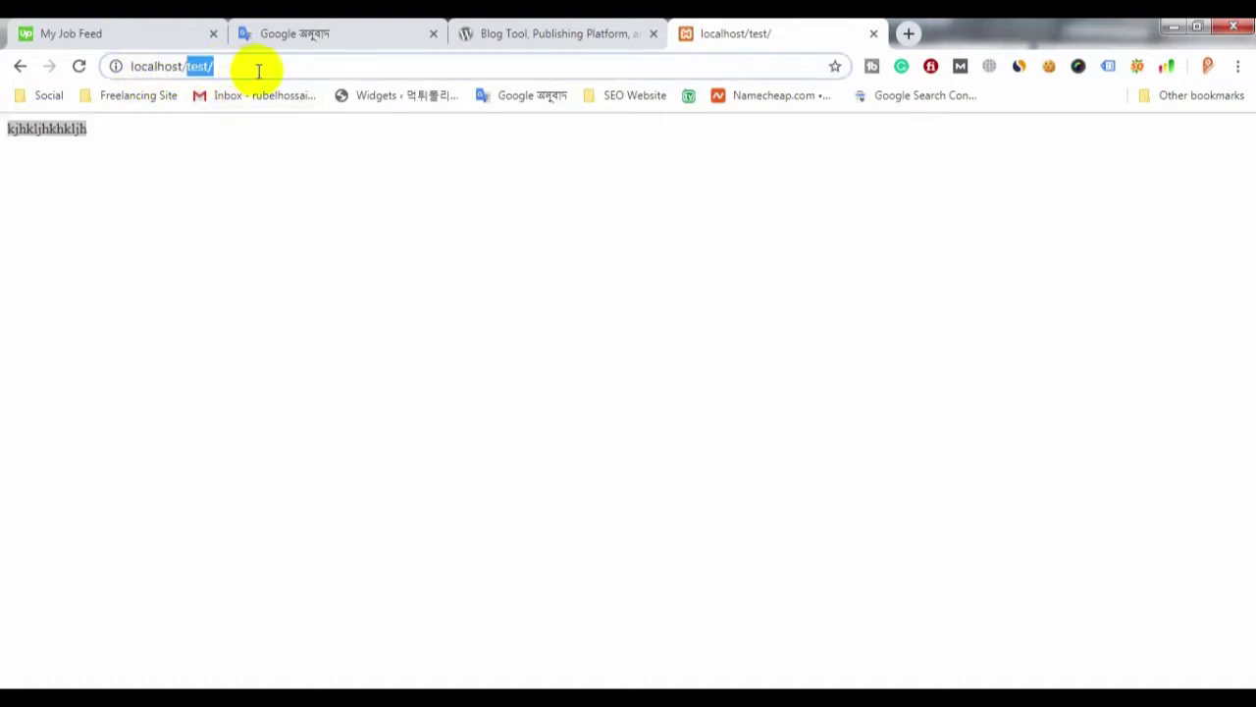
pyautogui.write('webdesign')
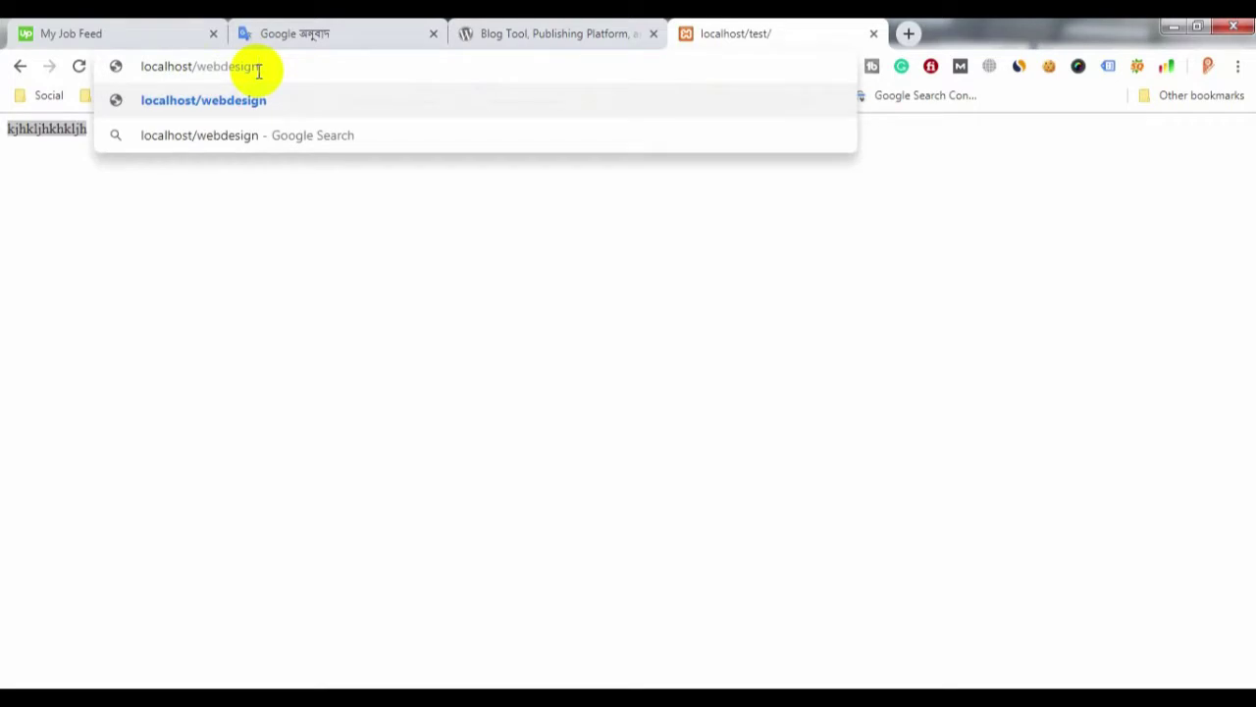
pyautogui.press('Return')
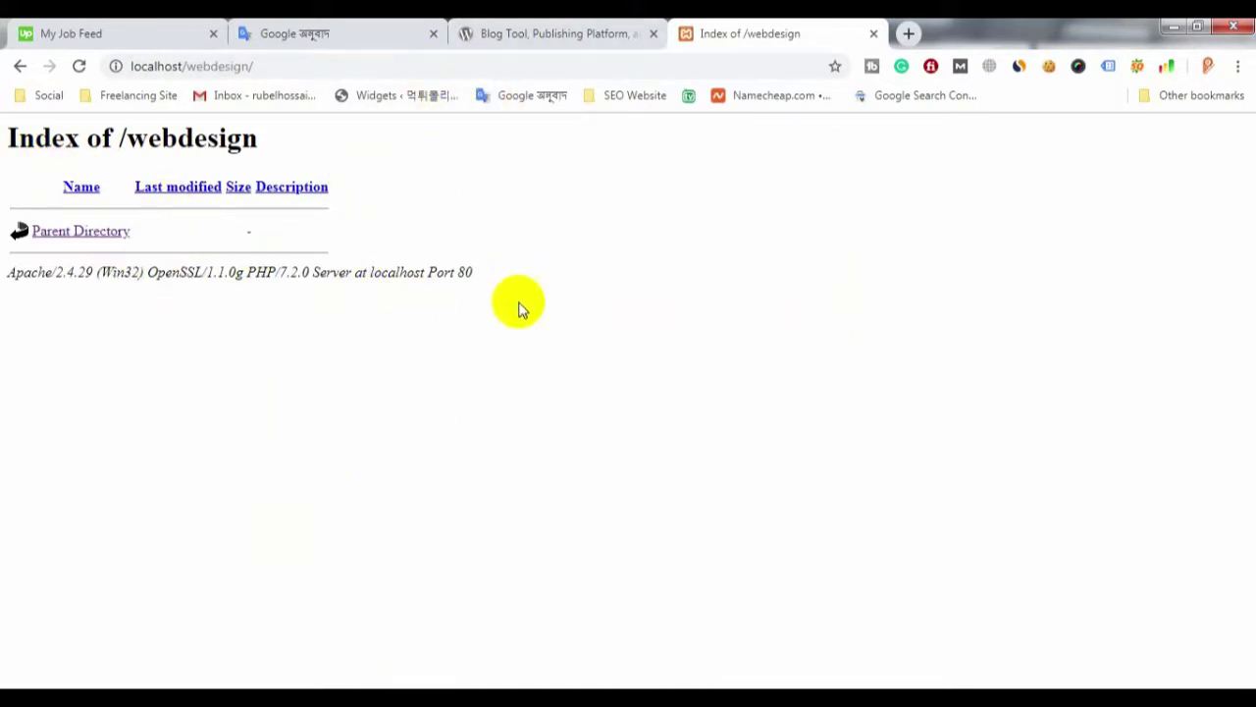
pyautogui.click(593, 33)
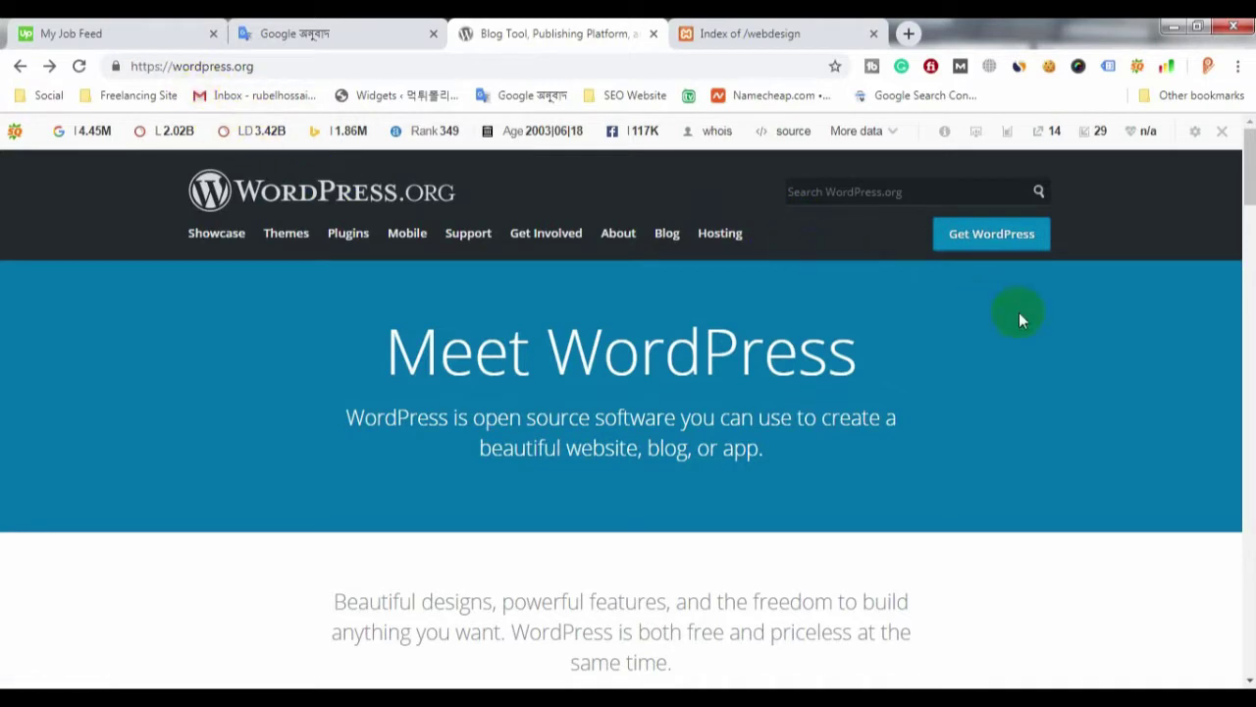
# Open the WordPress.org download page for WordPress 5.2.2, then return to the Xampp Install folder.
pyautogui.click(1011, 251)
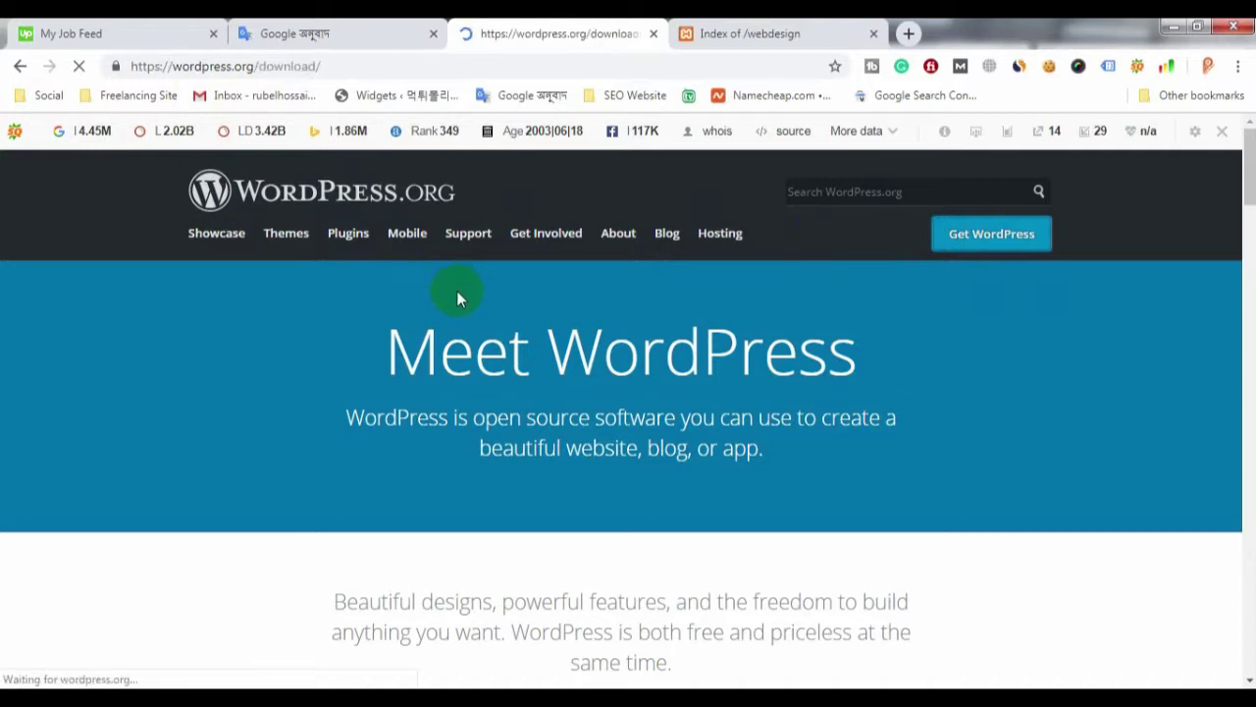
pyautogui.scroll(-2, 432, 285)
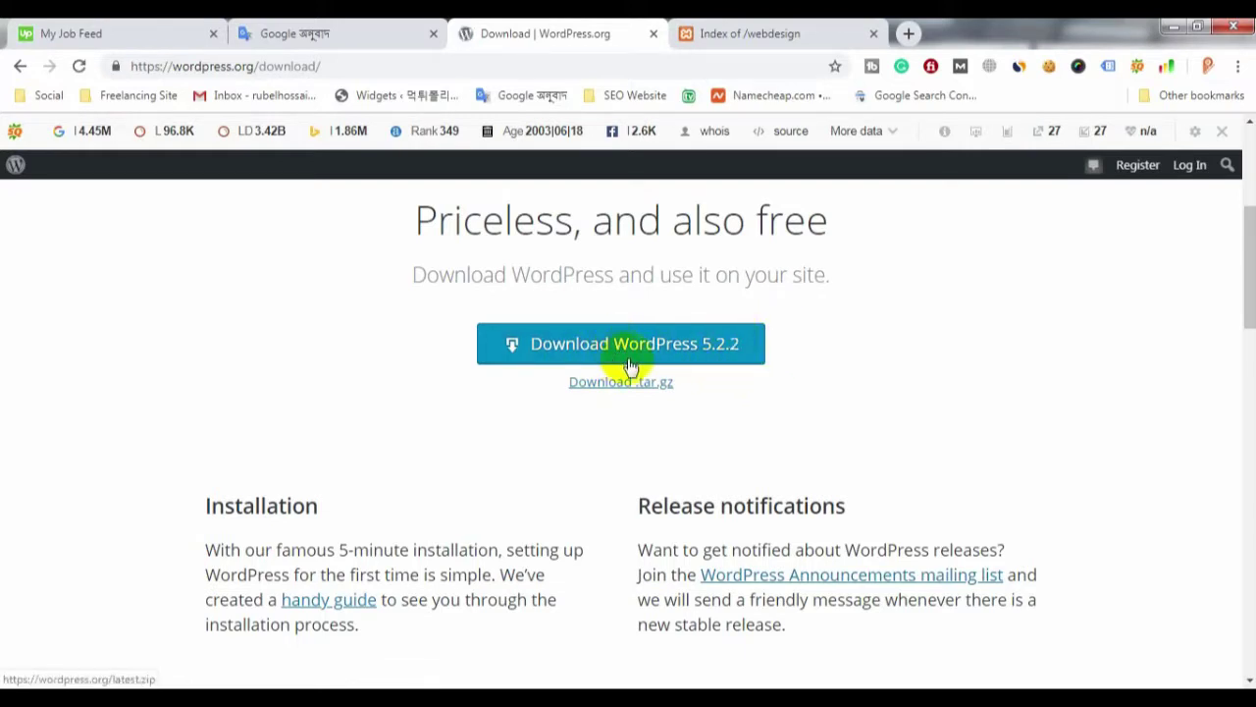
pyautogui.click(1238, 66)
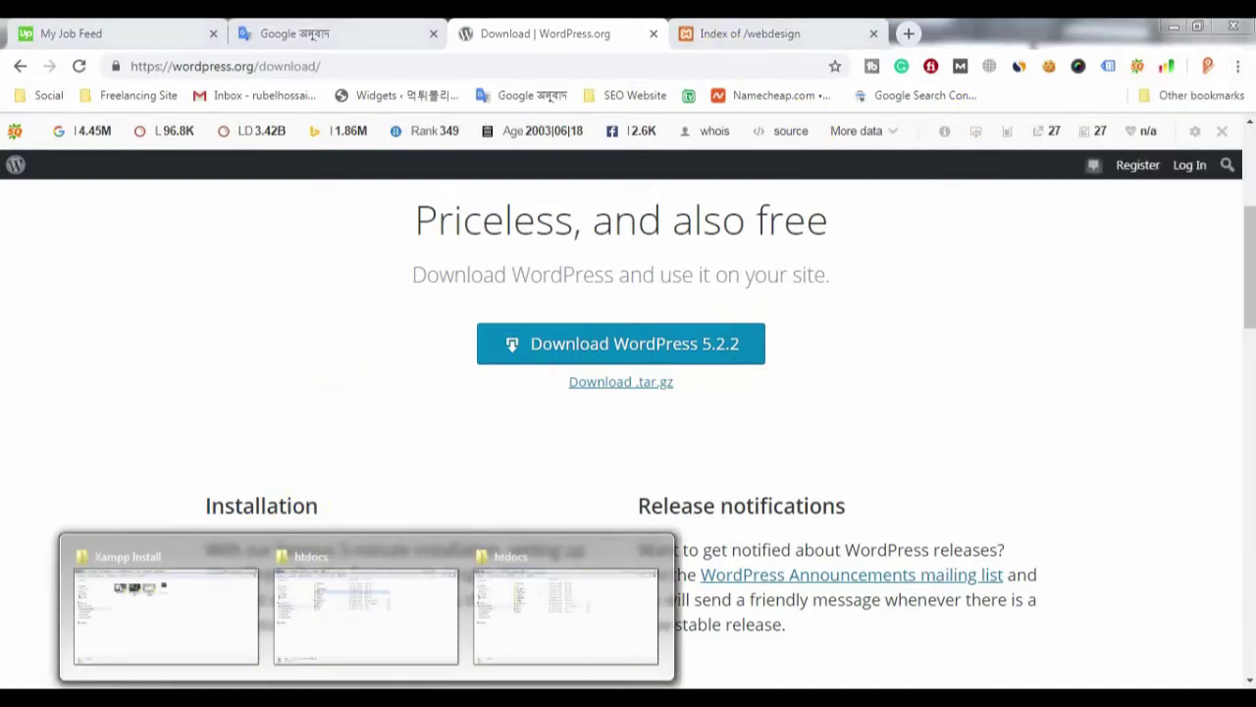
pyautogui.click(174, 621)
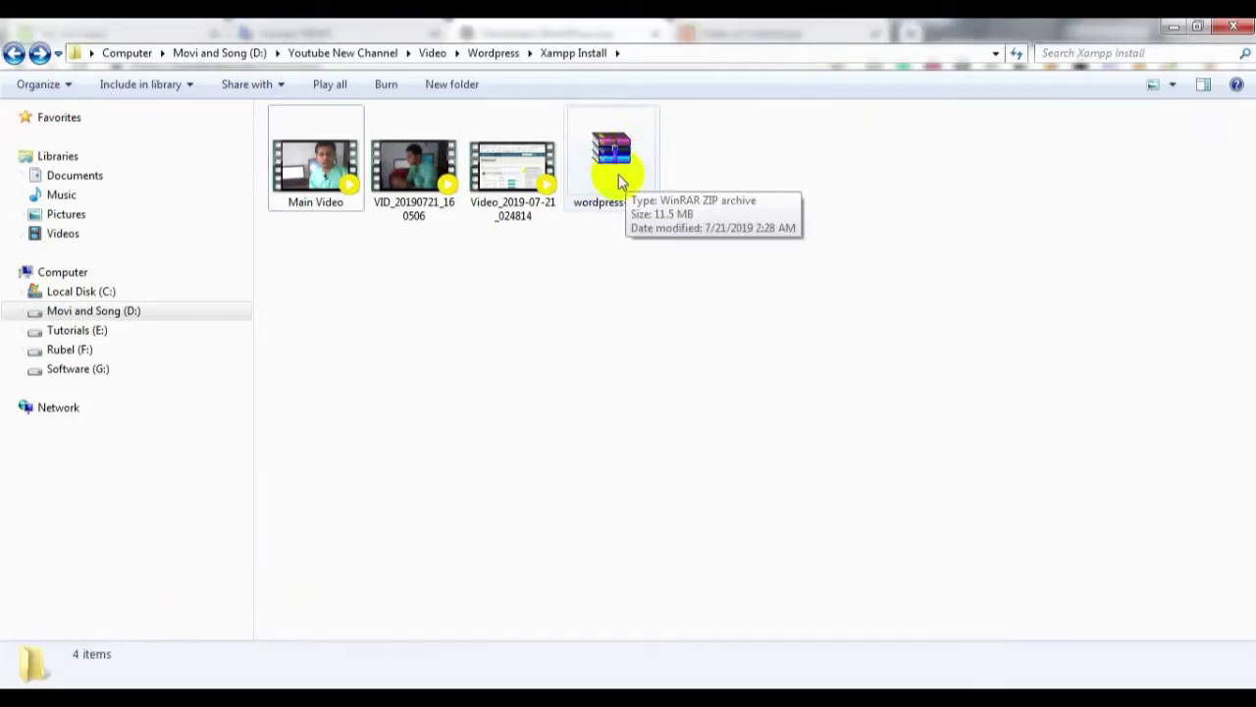
# Extract wordpress-5.2.2.zip here, open the wordpress folder and select all 19 items.
pyautogui.rightClick(616, 177)
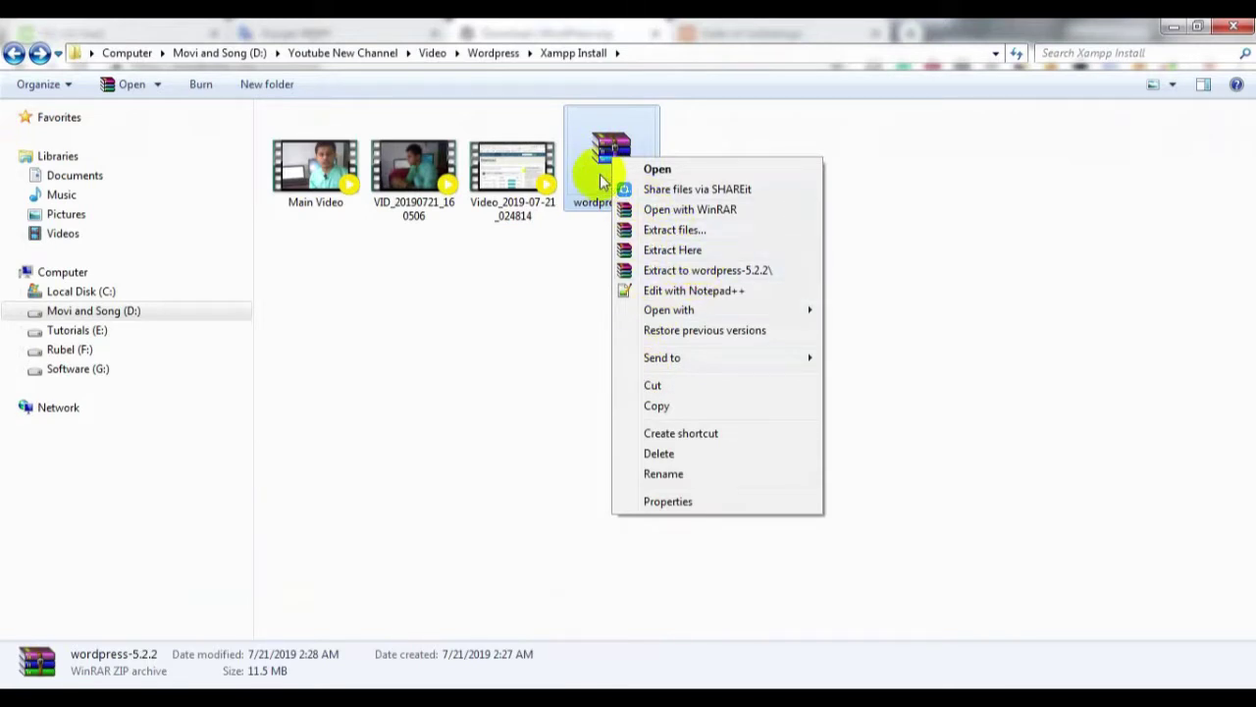
pyautogui.click(676, 258)
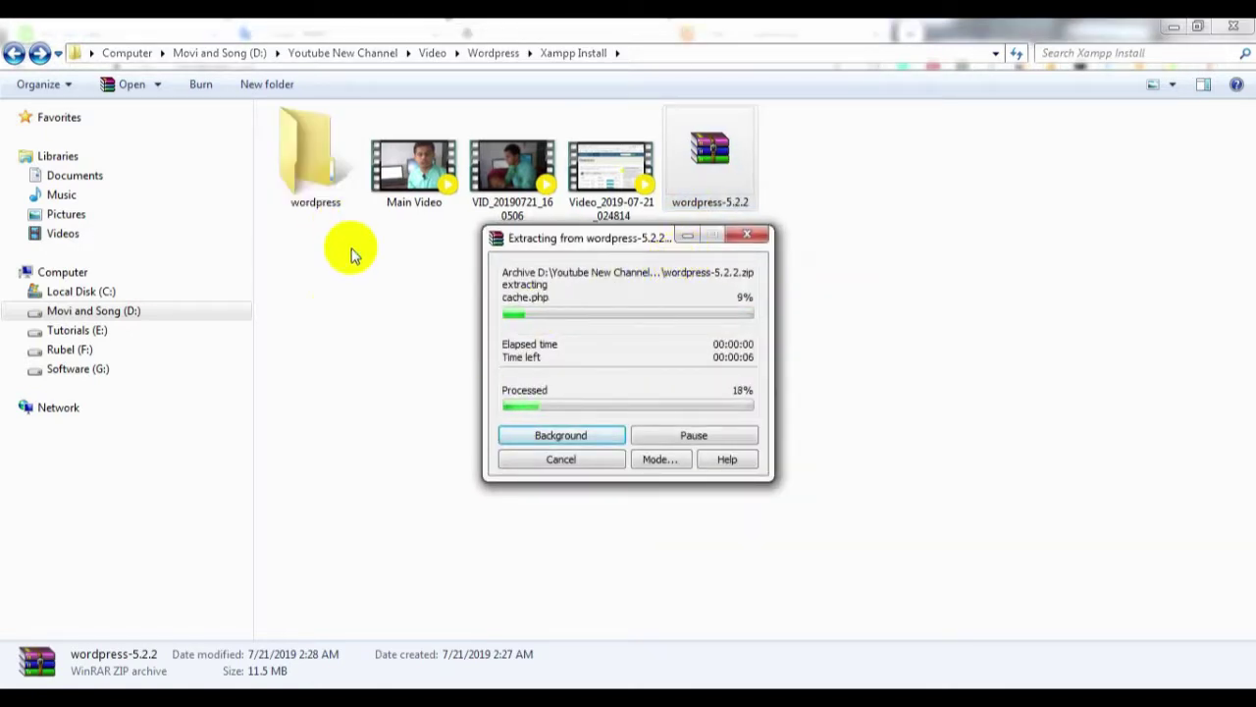
pyautogui.doubleClick(310, 169)
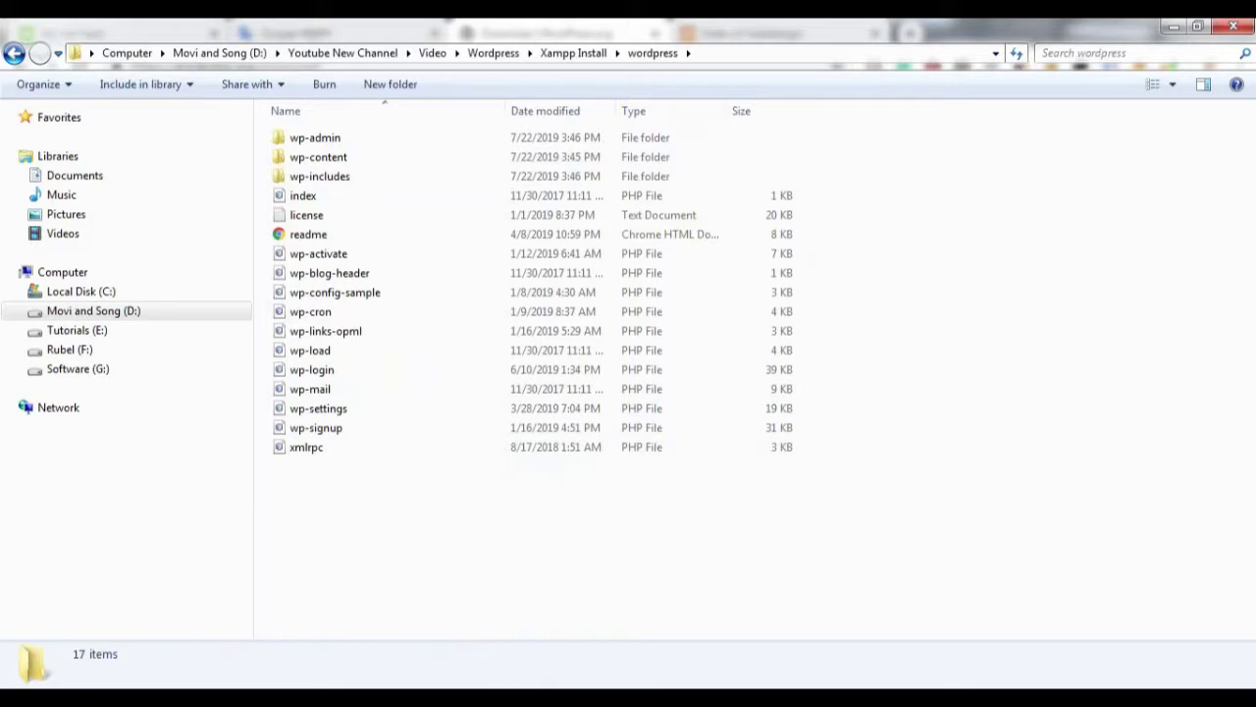
pyautogui.moveTo(538, 697)
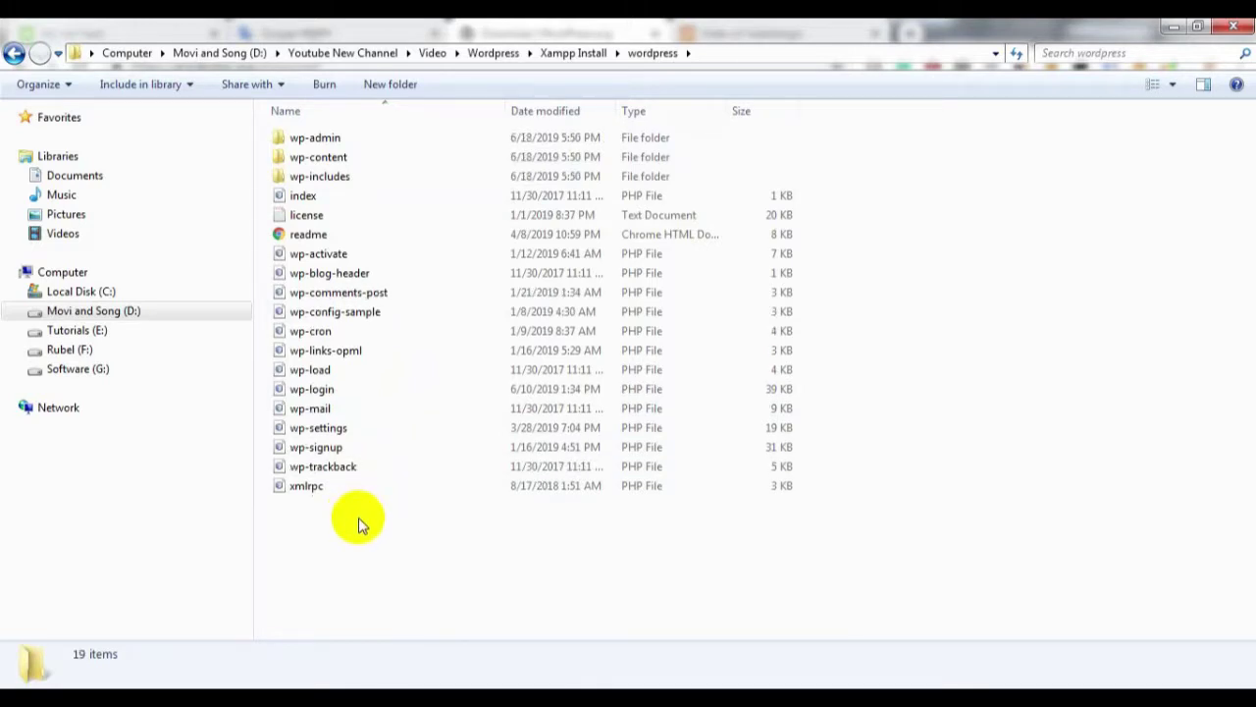
pyautogui.hotkey('ctrl', 'a')
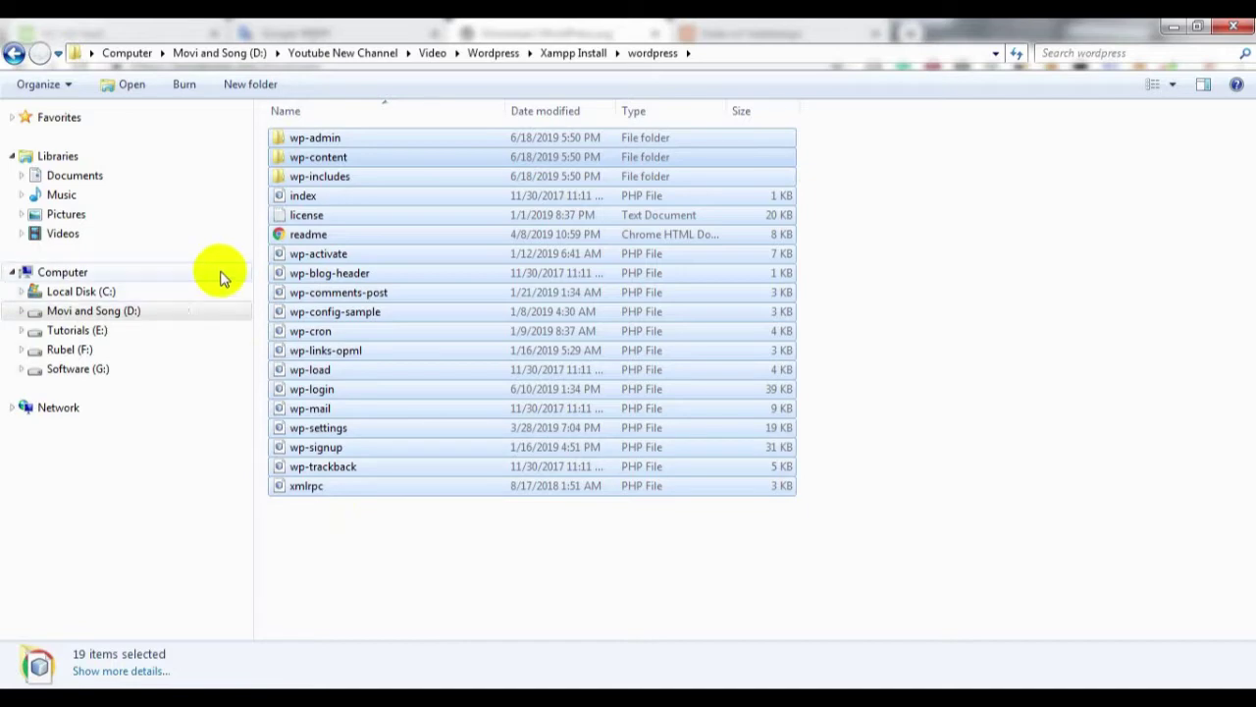
# Minimize the open windows and browse through Computer to C:\xampp\htdocs\webdesign.
pyautogui.click(1181, 27)
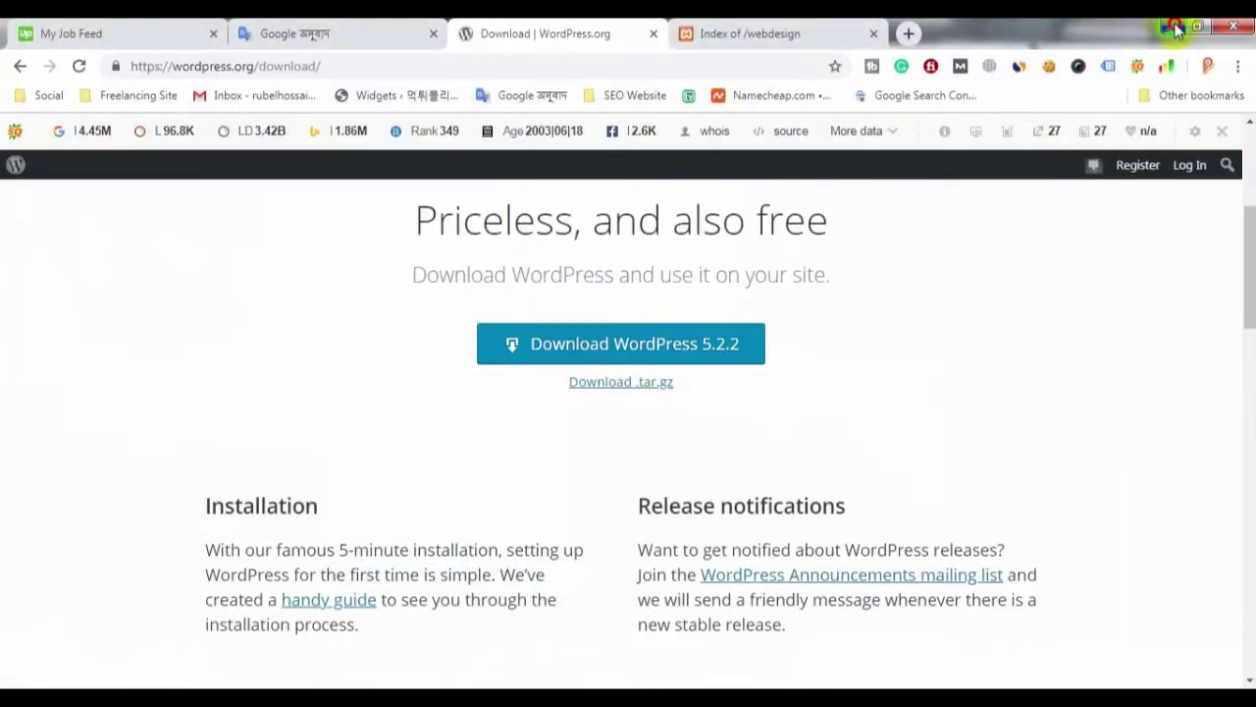
pyautogui.click(1174, 29)
pyautogui.click(1174, 31)
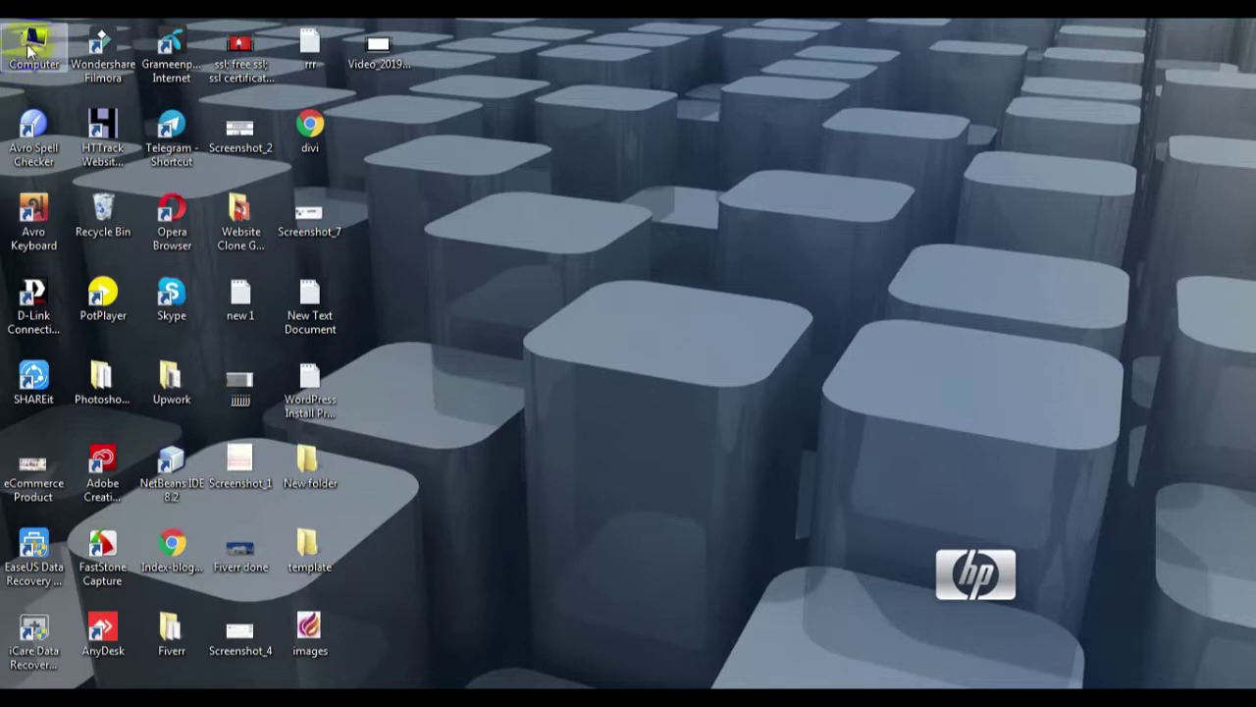
pyautogui.click(29, 49)
pyautogui.doubleClick(29, 49)
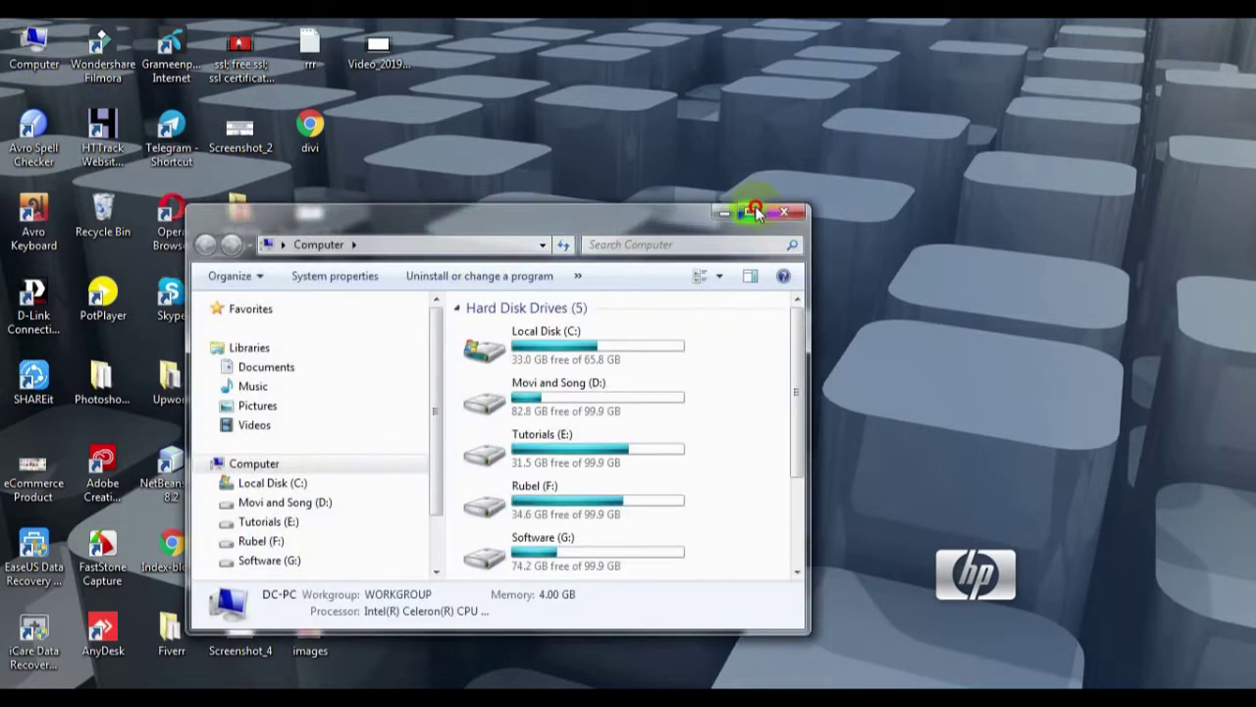
pyautogui.click(750, 211)
pyautogui.doubleClick(371, 161)
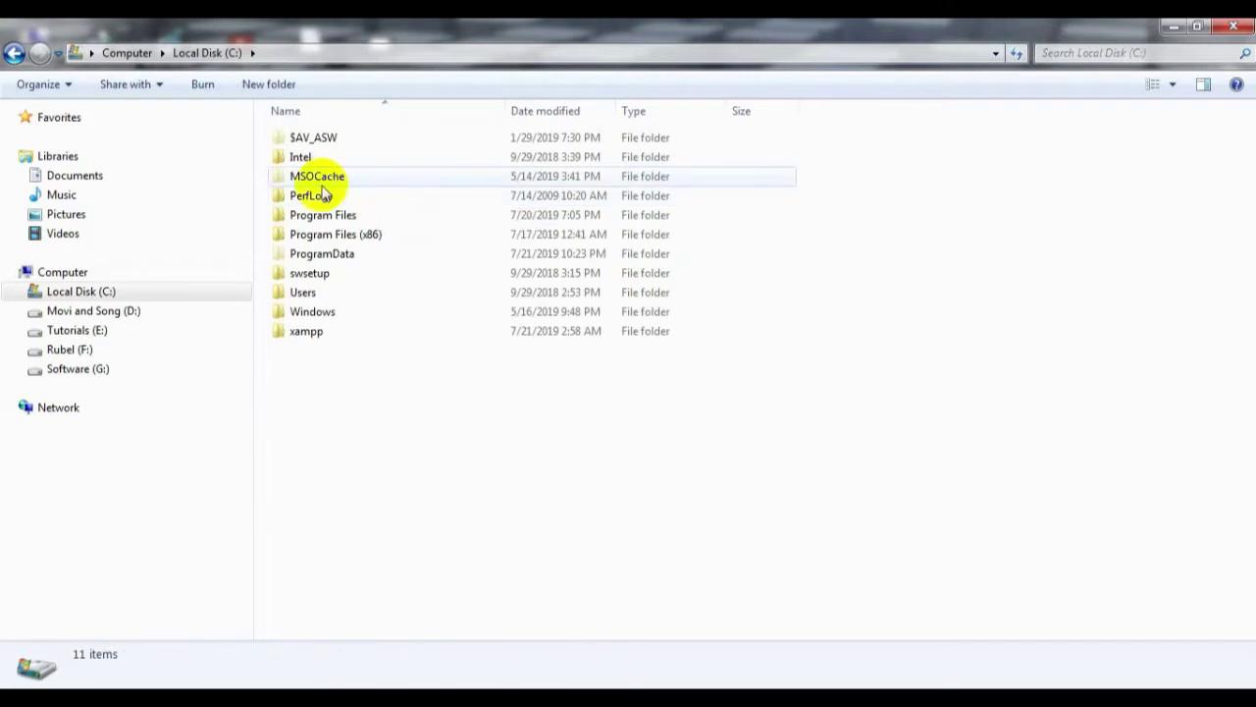
pyautogui.doubleClick(314, 331)
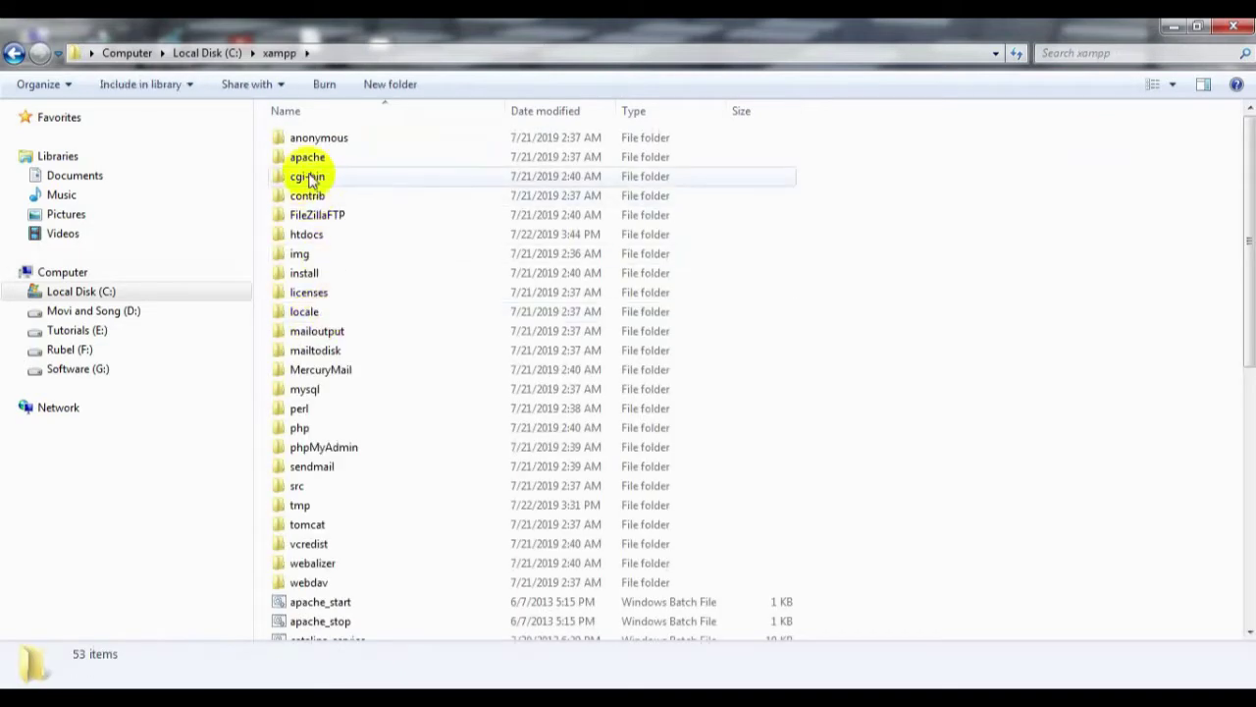
pyautogui.doubleClick(330, 235)
pyautogui.doubleClick(338, 240)
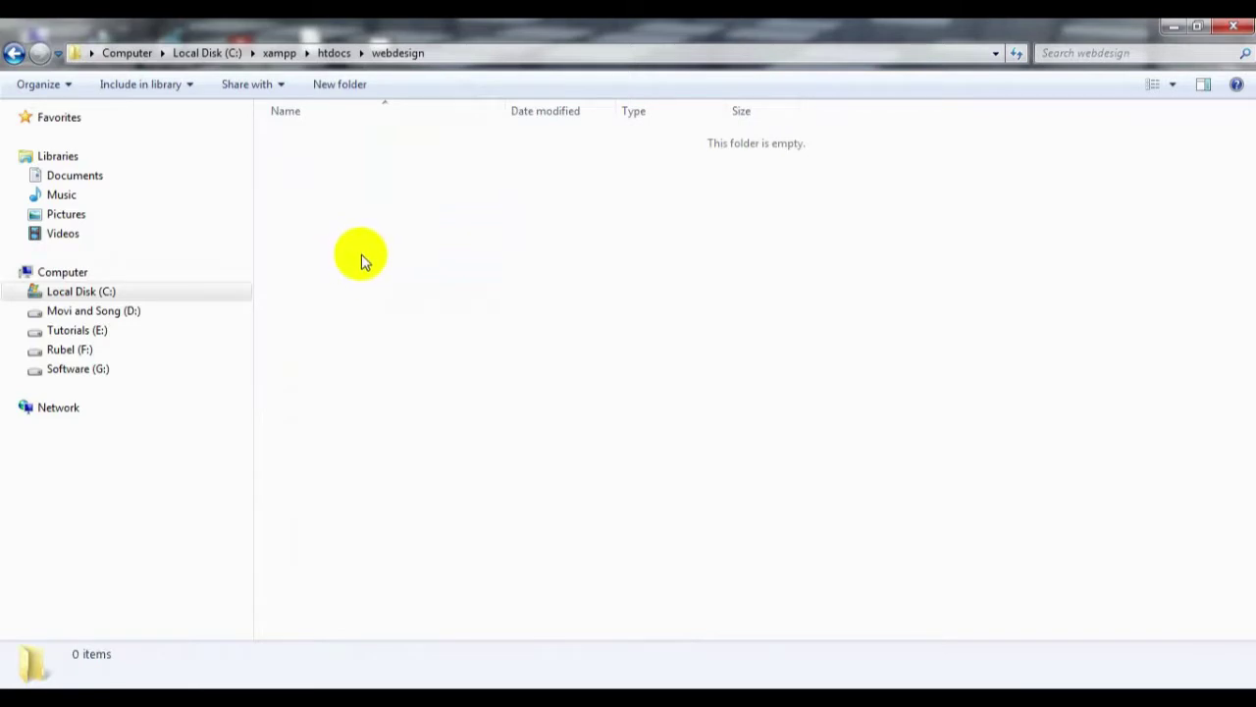
# Paste the 2,027 WordPress items into the webdesign folder.
pyautogui.rightClick(362, 258)
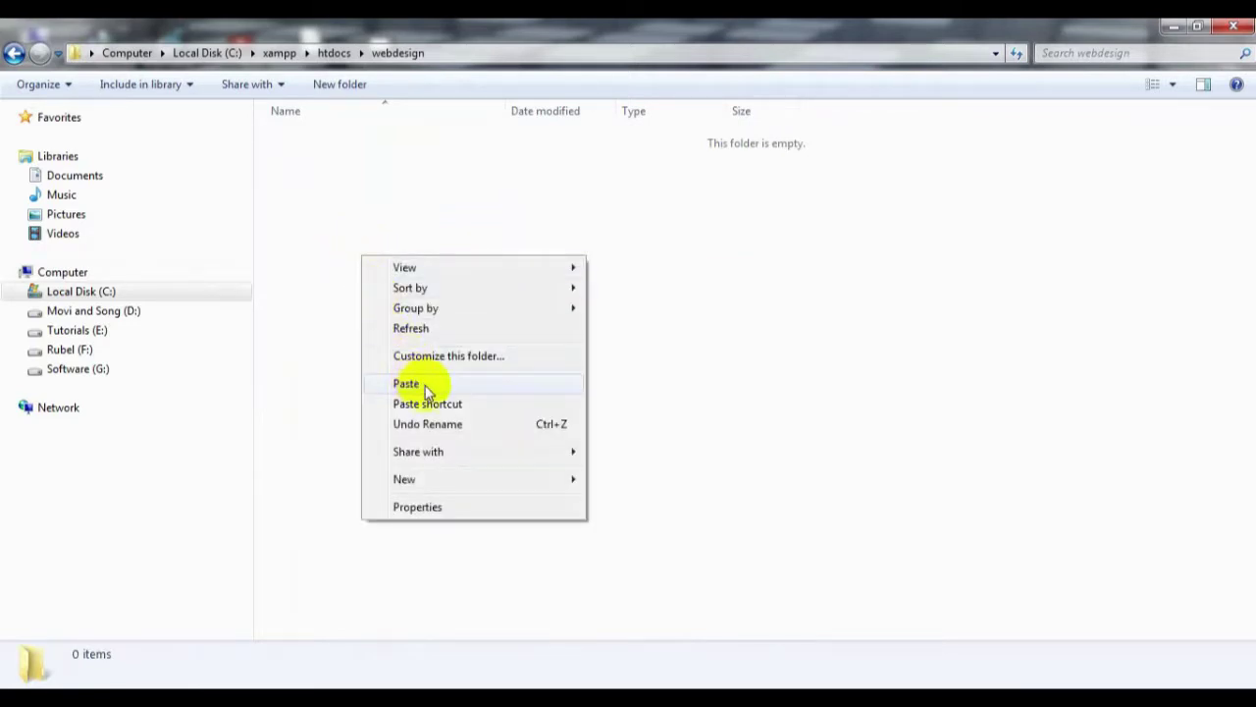
pyautogui.click(407, 384)
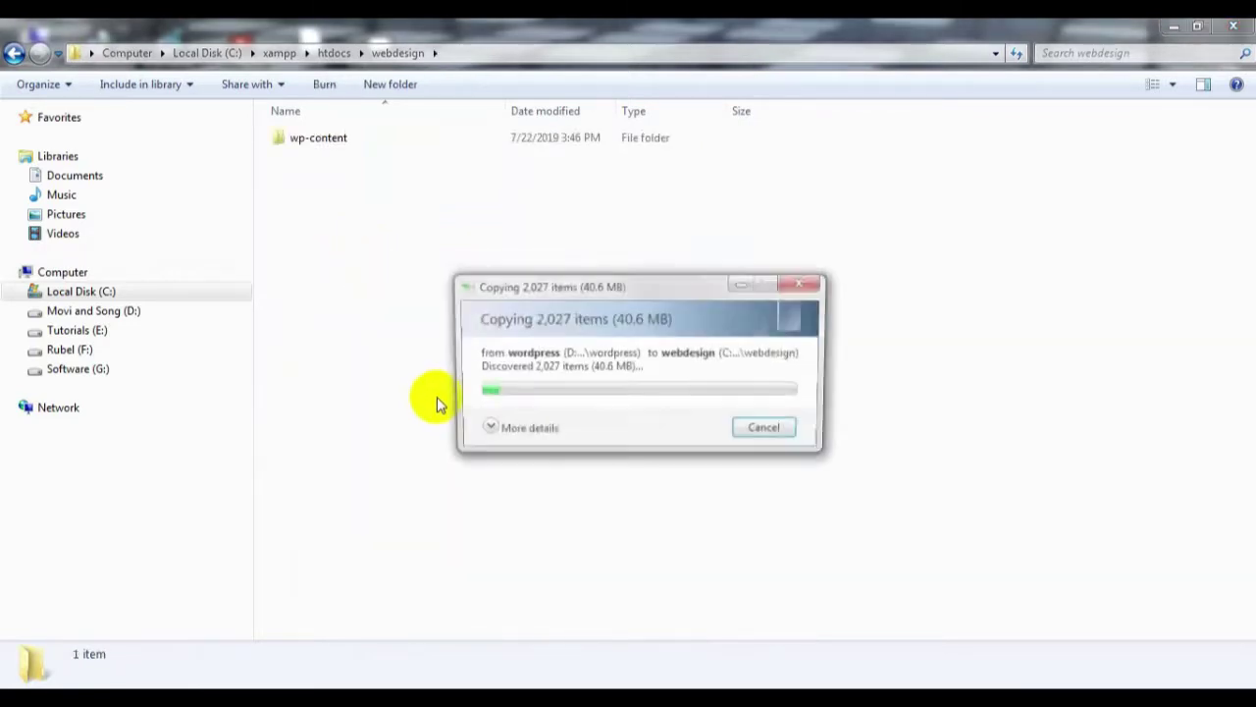
pyautogui.moveTo(603, 281); pyautogui.dragTo(844, 233)
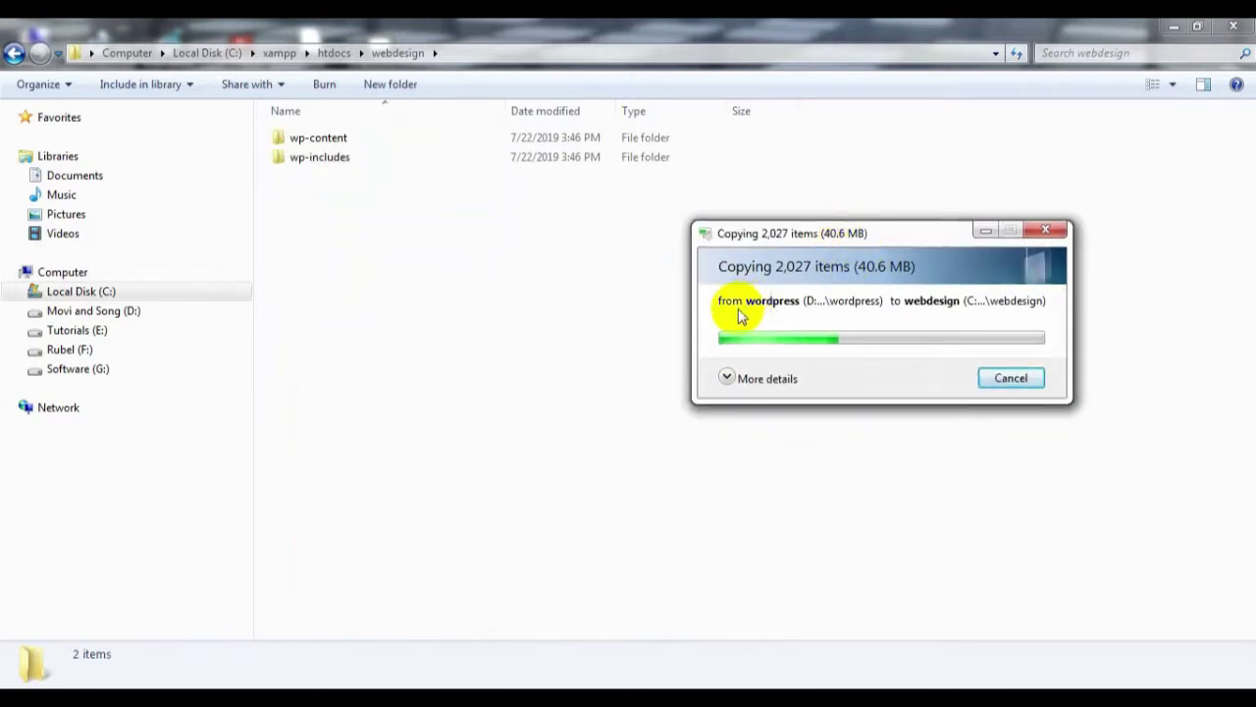
# Close the WordPress download tab in Chrome, leaving localhost/webdesign showing.
pyautogui.click(294, 698)
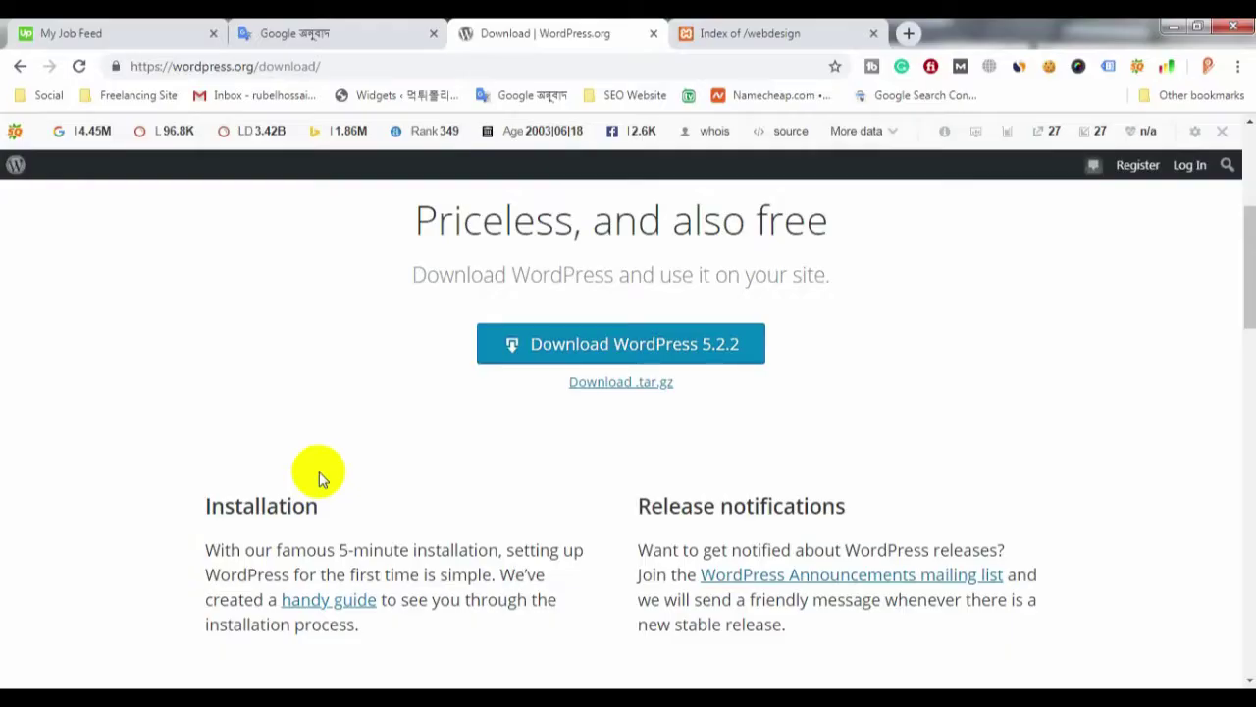
pyautogui.click(653, 36)
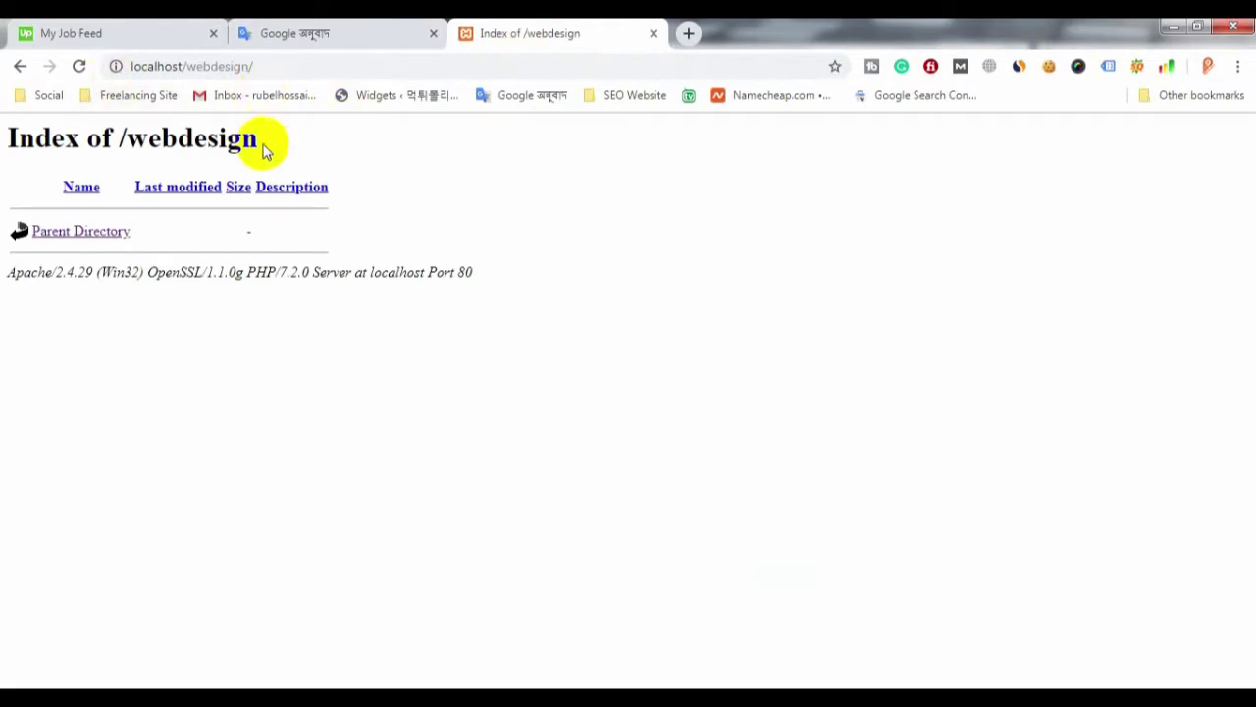
pyautogui.click(295, 65)
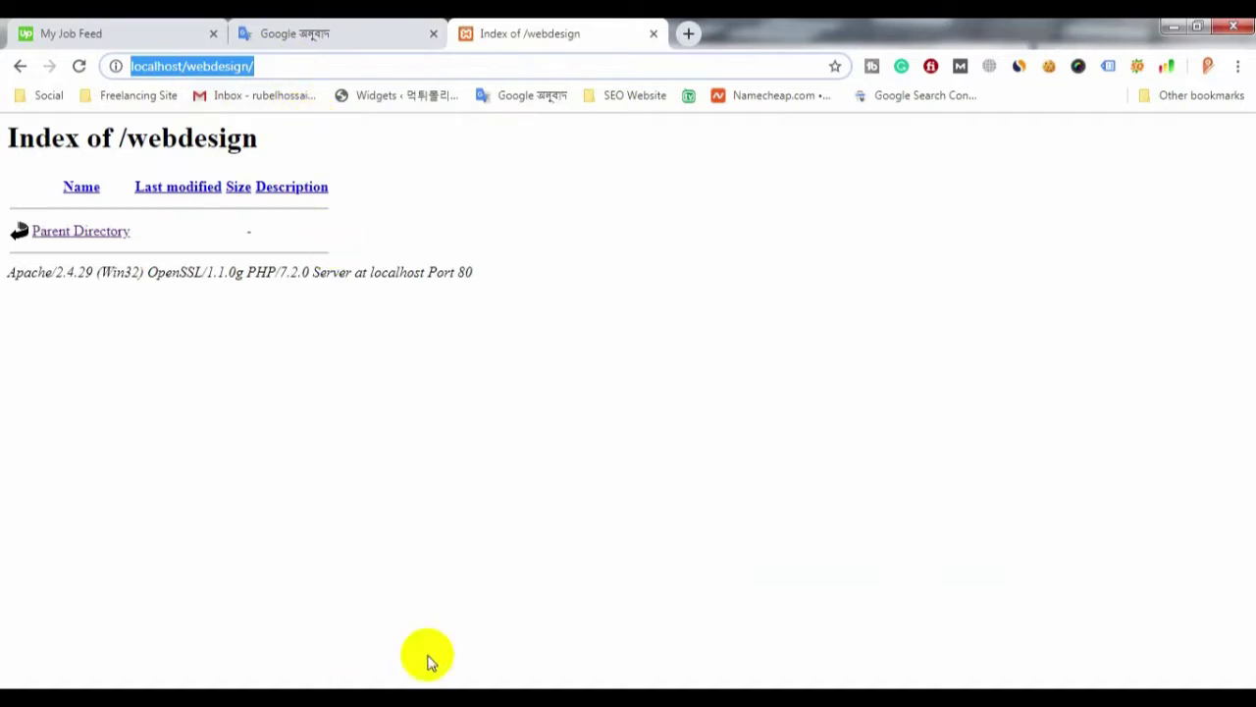
# Reload localhost/webdesign and continue the installer with English (United States).
pyautogui.press('Return')
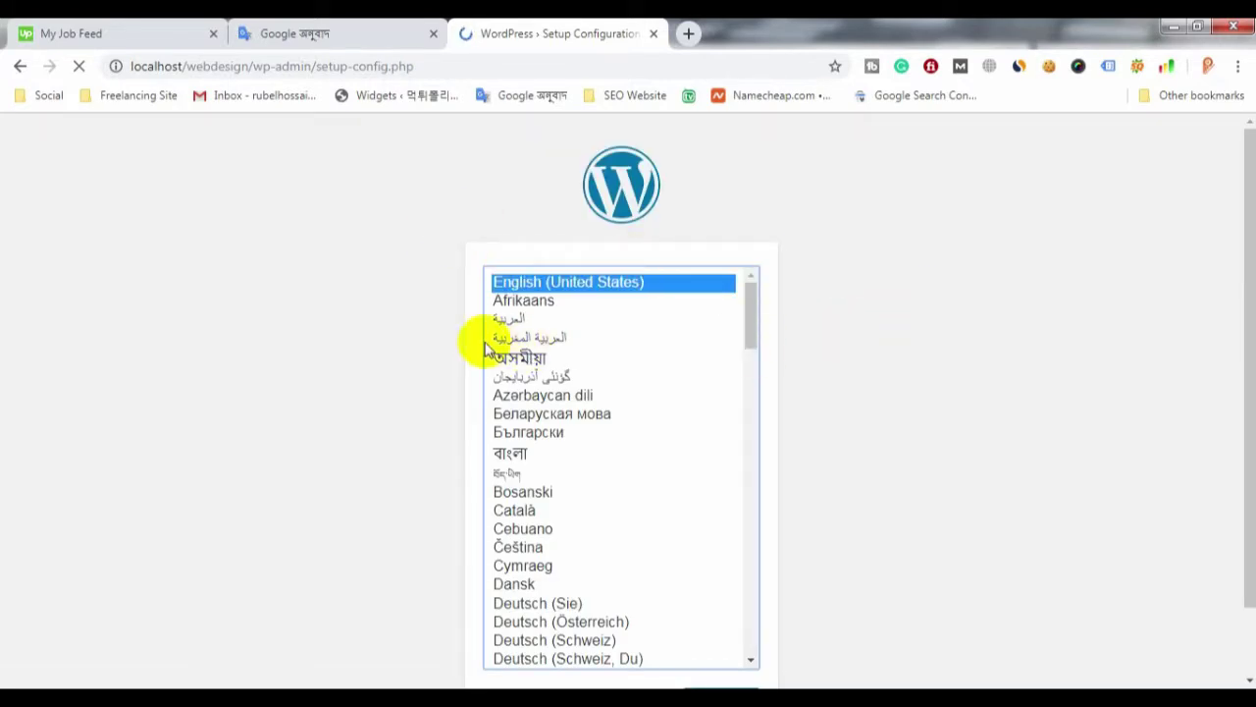
pyautogui.scroll(-1, 440, 348)
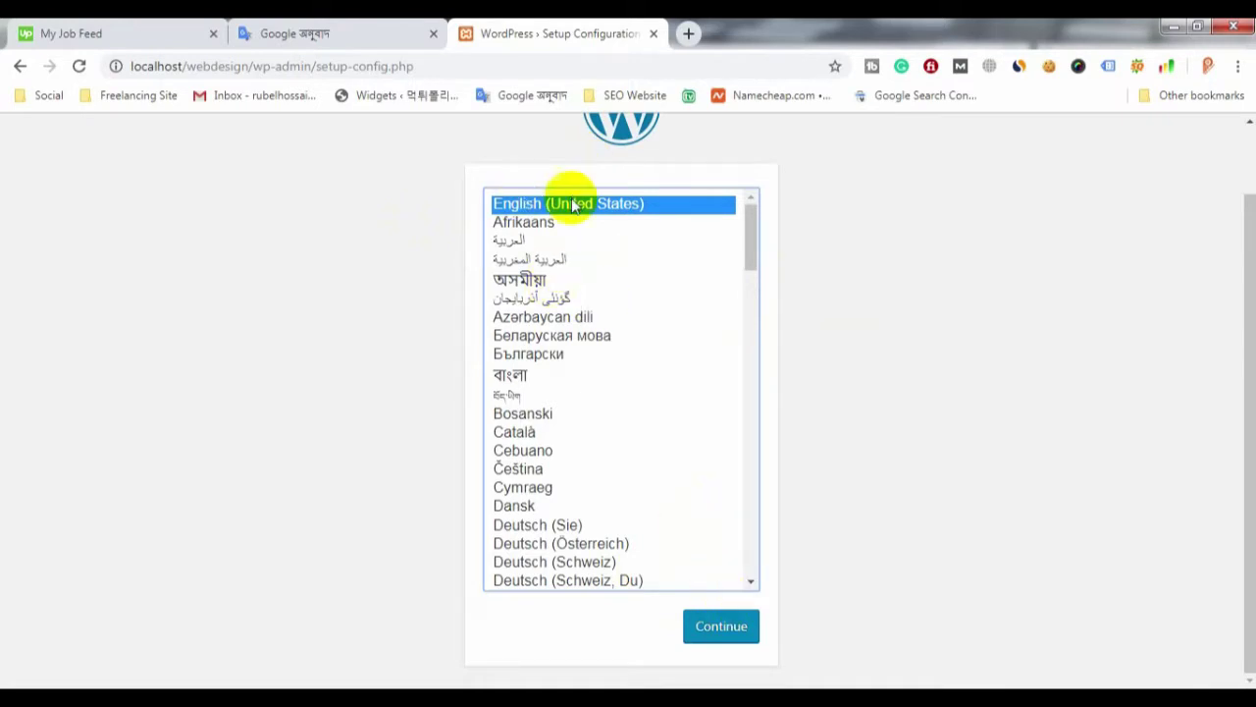
pyautogui.click(721, 637)
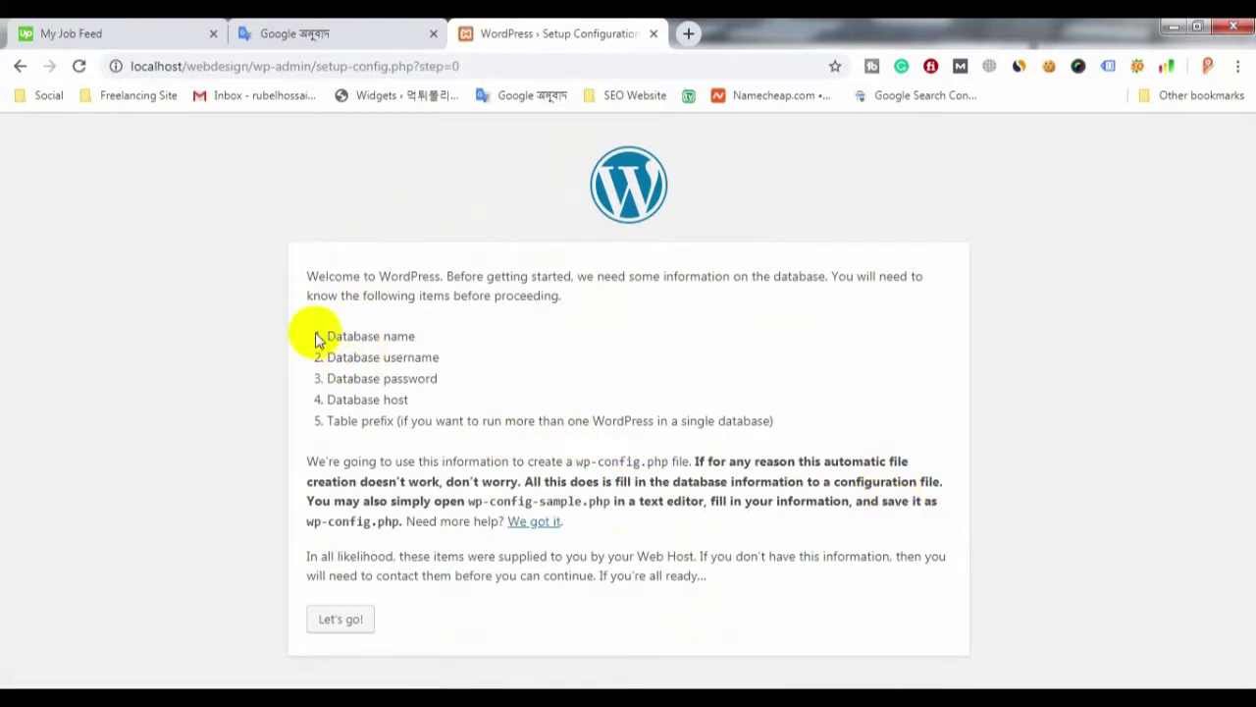
# Proceed from the welcome page to the database form with defaults wordpress, localhost and wp_.
pyautogui.moveTo(313, 337); pyautogui.dragTo(802, 434)
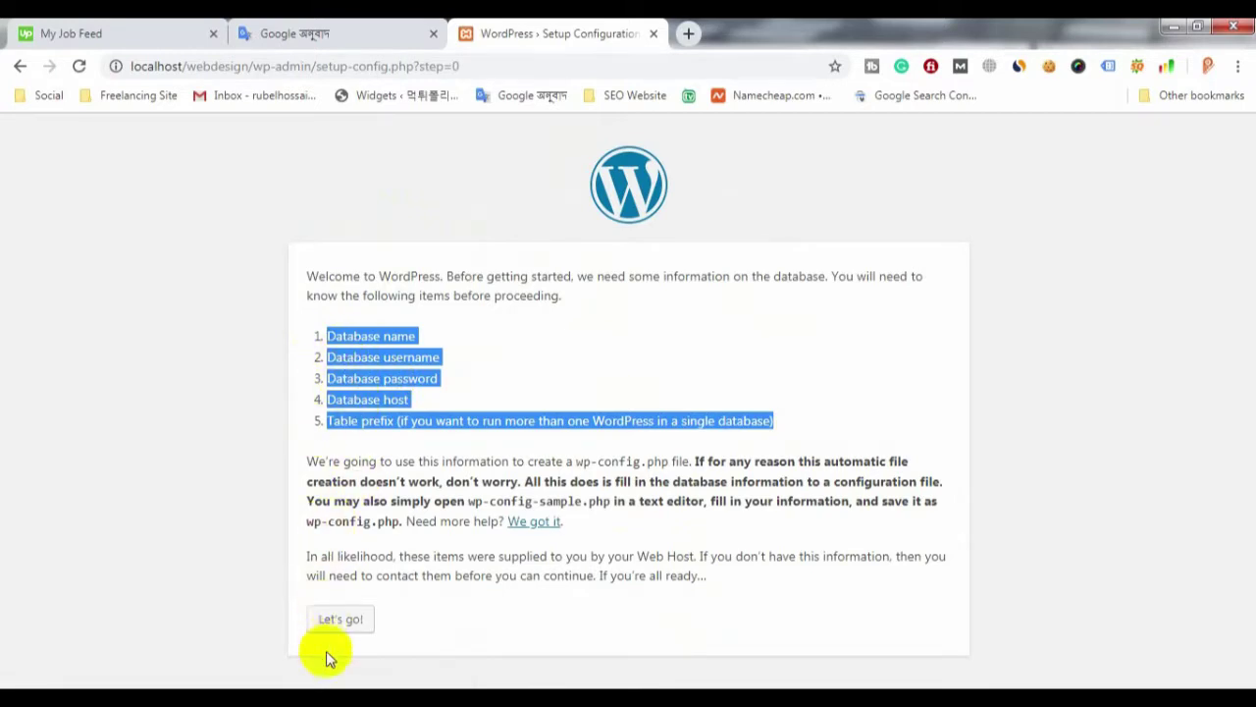
pyautogui.click(348, 630)
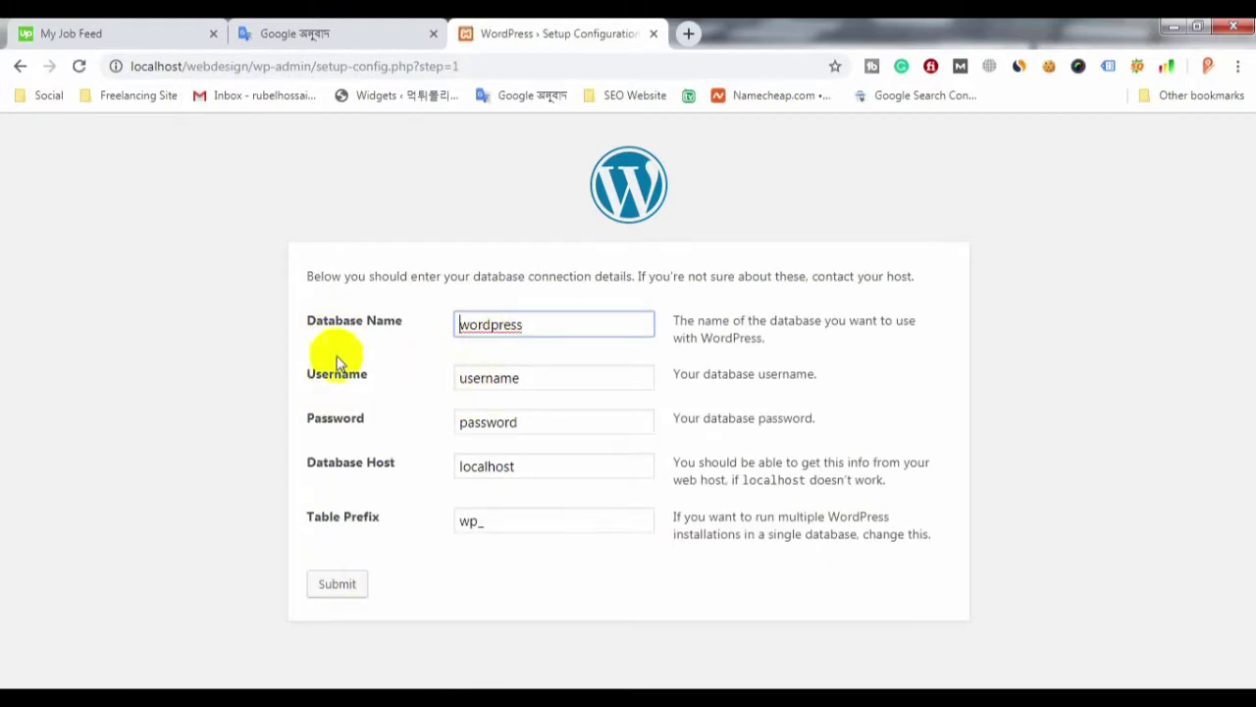
pyautogui.doubleClick(533, 322)
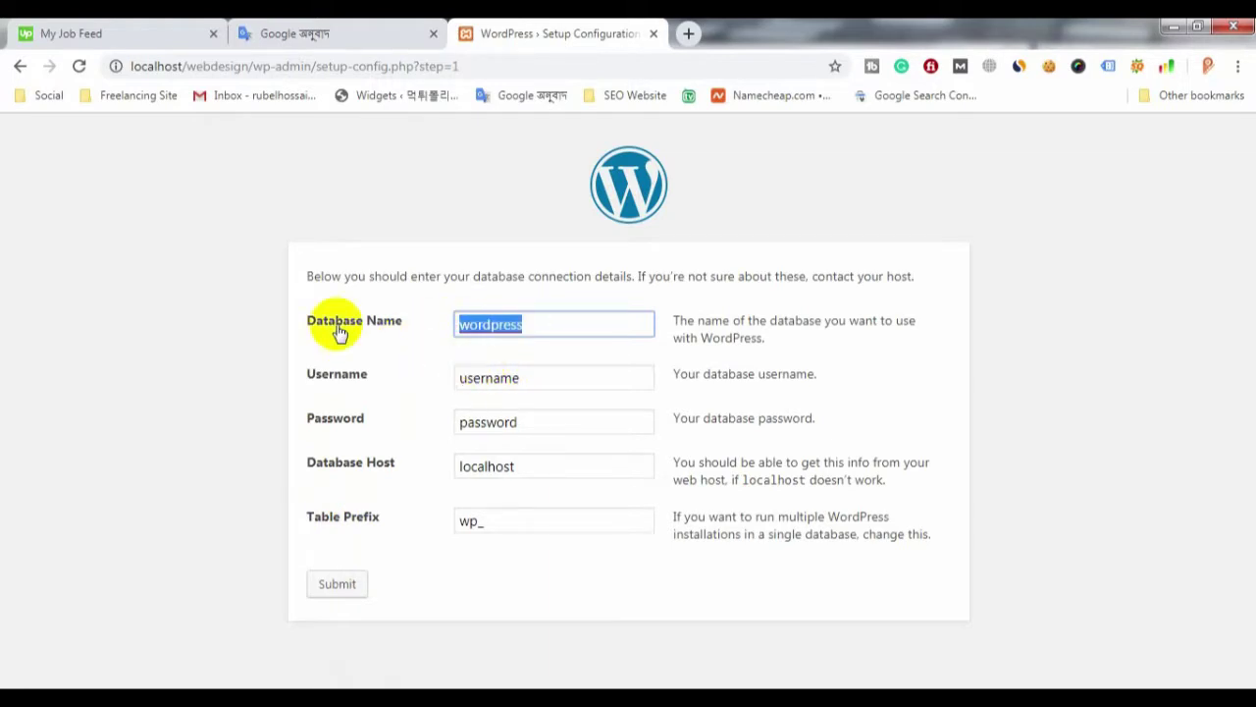
pyautogui.moveTo(308, 324); pyautogui.dragTo(420, 324)
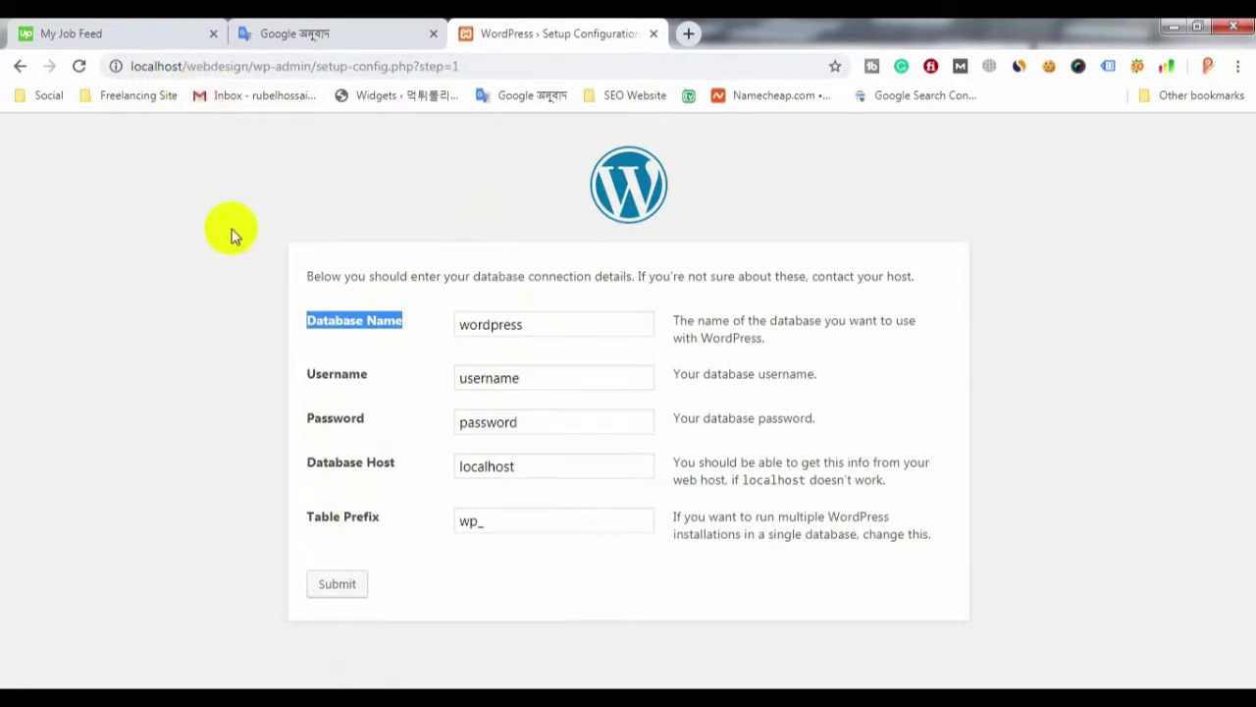
pyautogui.click(690, 37)
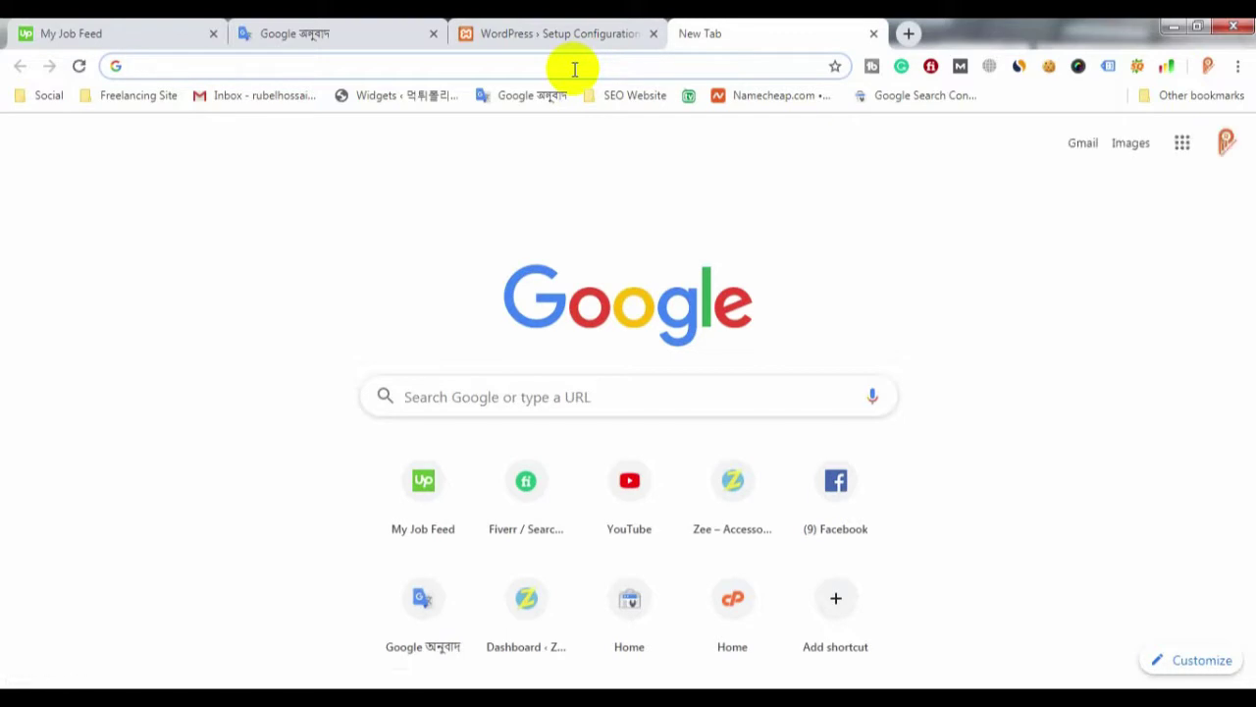
# Load the localhost XAMPP dashboard in the new tab.
pyautogui.write('localhost/ala/')
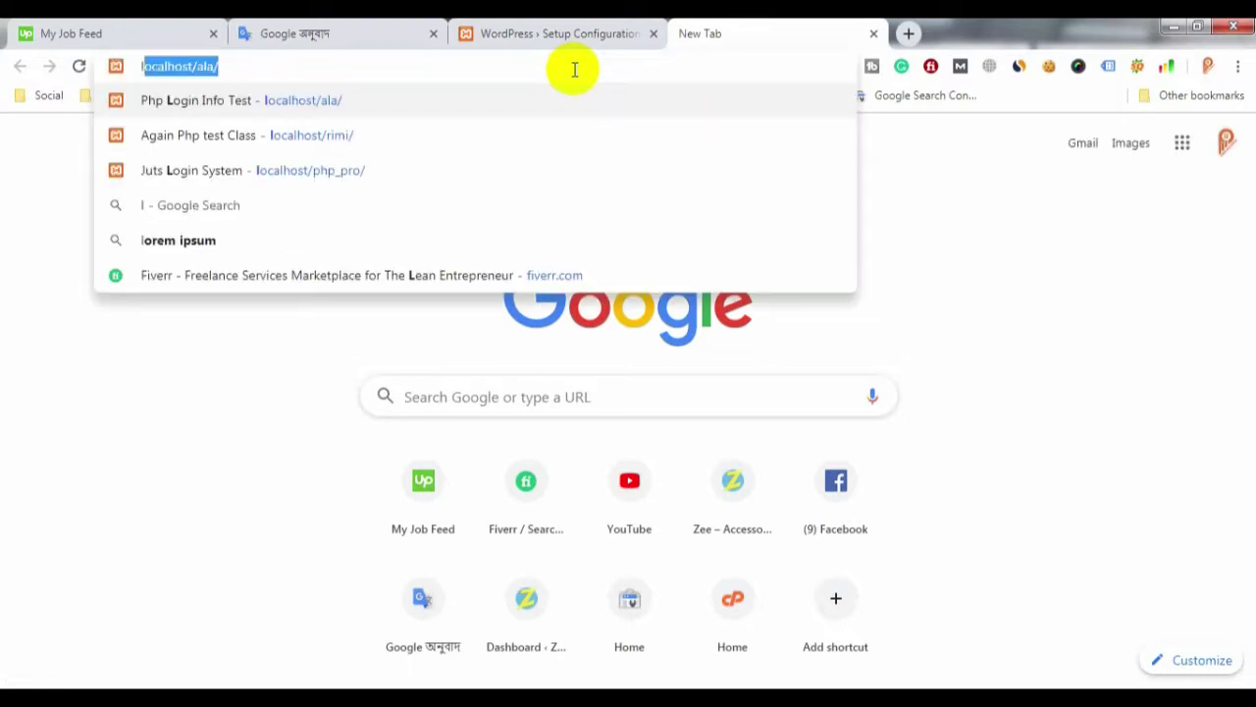
pyautogui.press('Right')
pyautogui.press('BackSpace')
pyautogui.press('BackSpace')
pyautogui.press('BackSpace')
pyautogui.press('BackSpace')
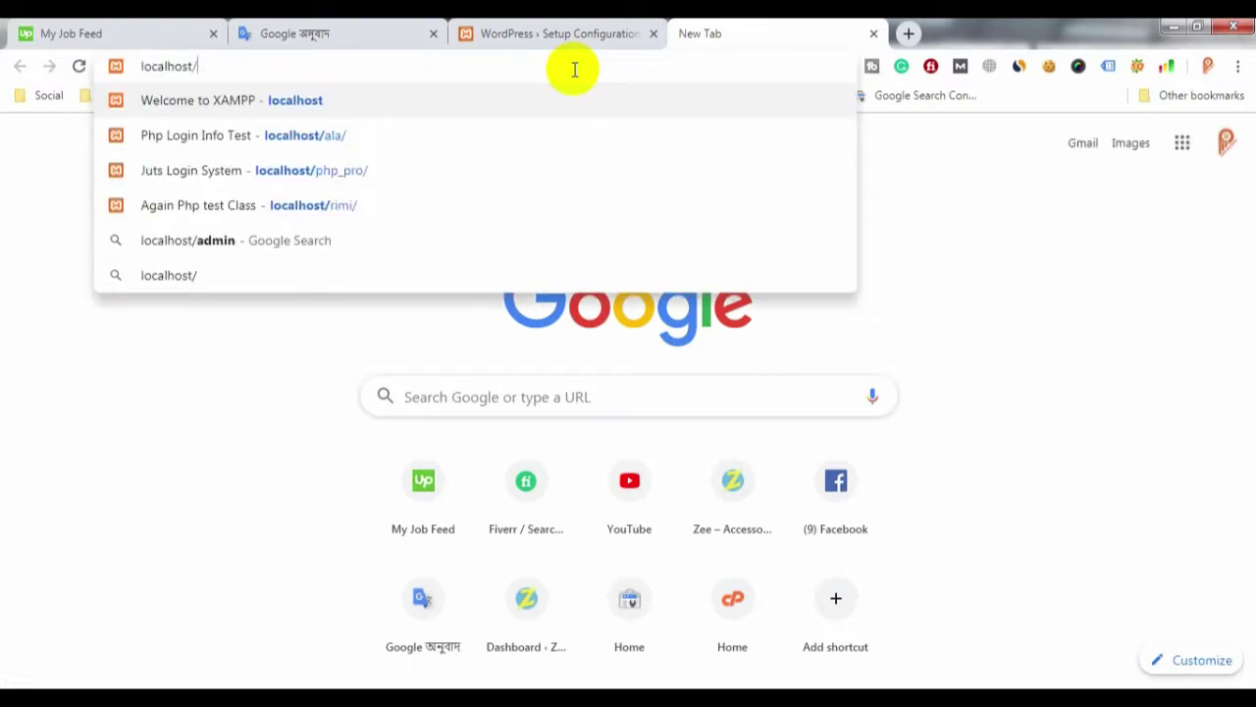
pyautogui.press('Return')
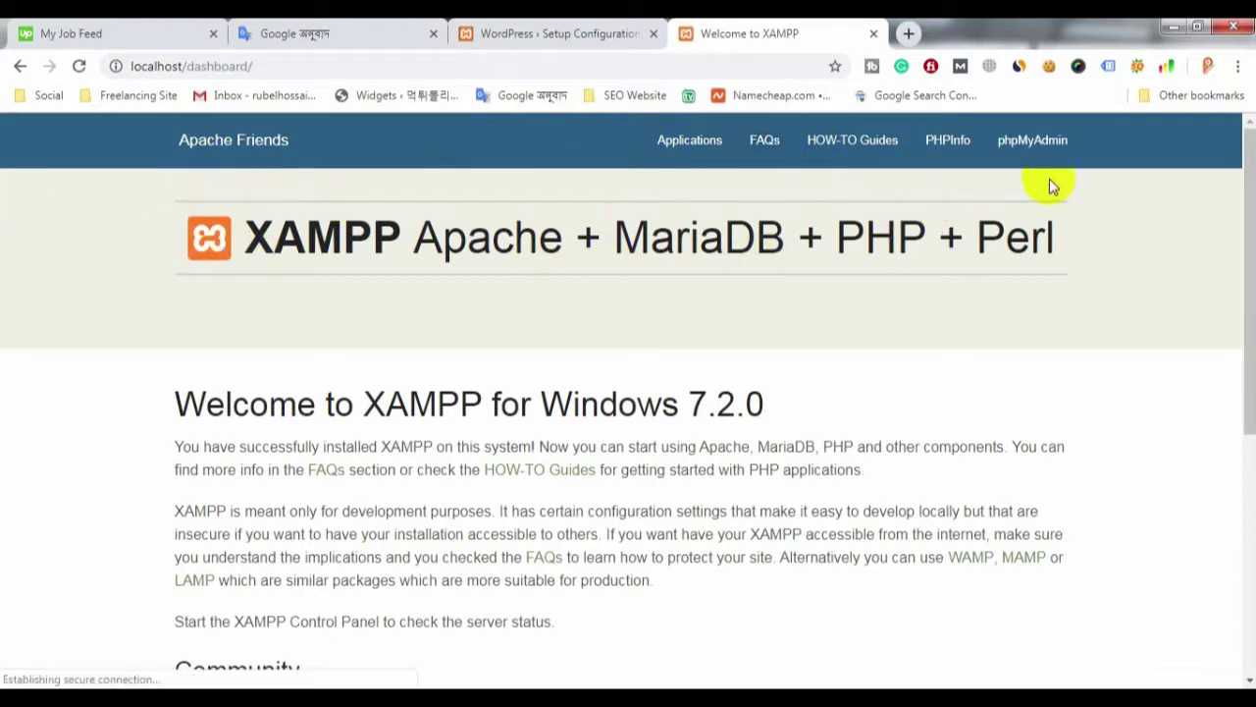
# Open phpMyAdmin and its Databases page listing five existing databases.
pyautogui.click(1039, 153)
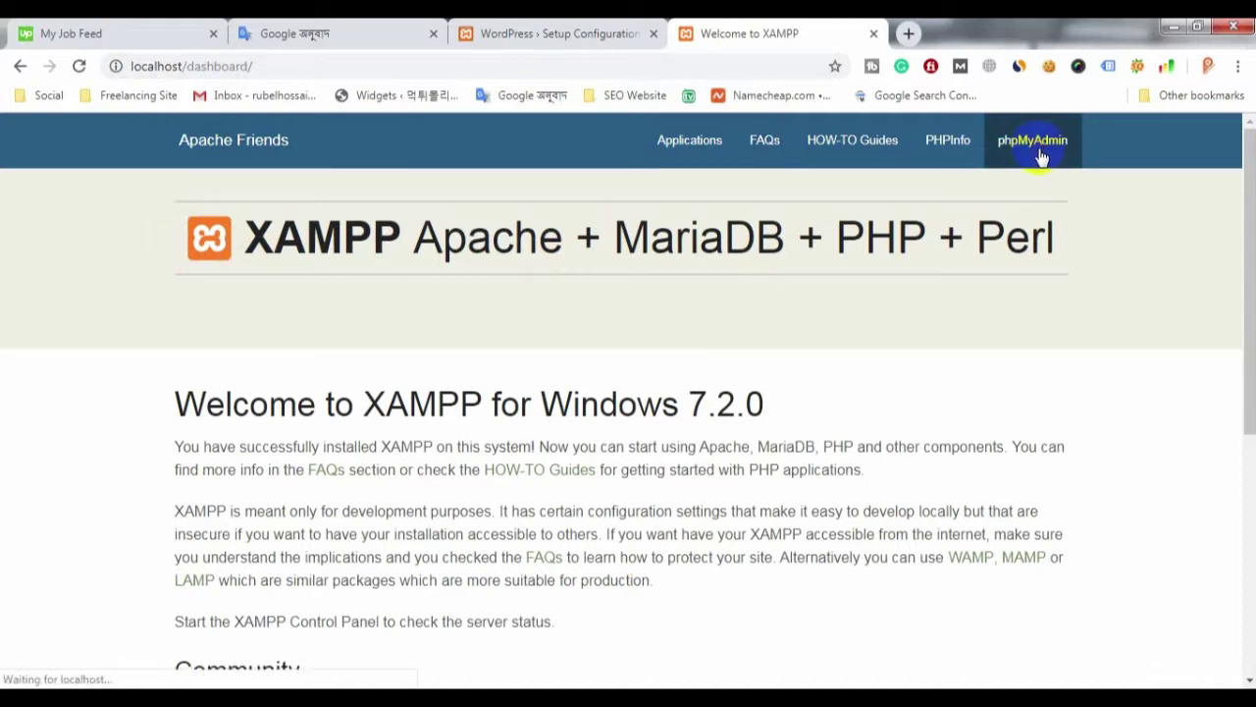
pyautogui.scroll(-4, 448, 190)
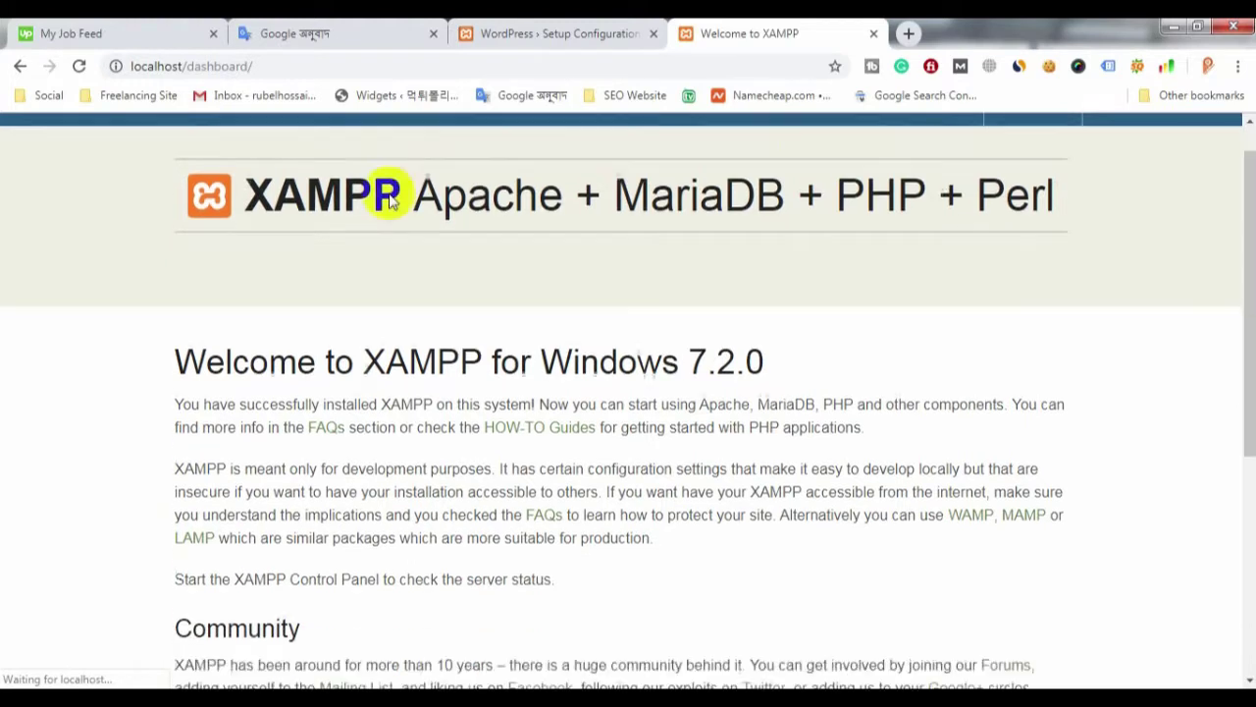
pyautogui.scroll(4, 648, 245)
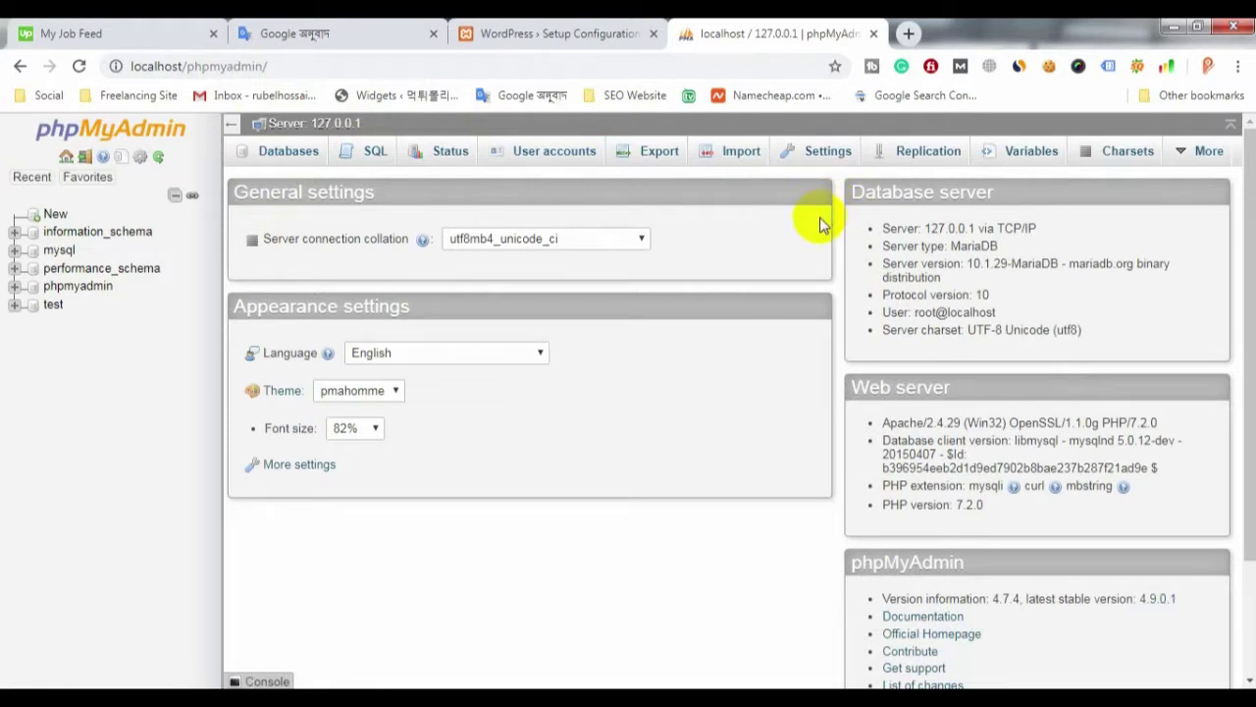
pyautogui.click(288, 151)
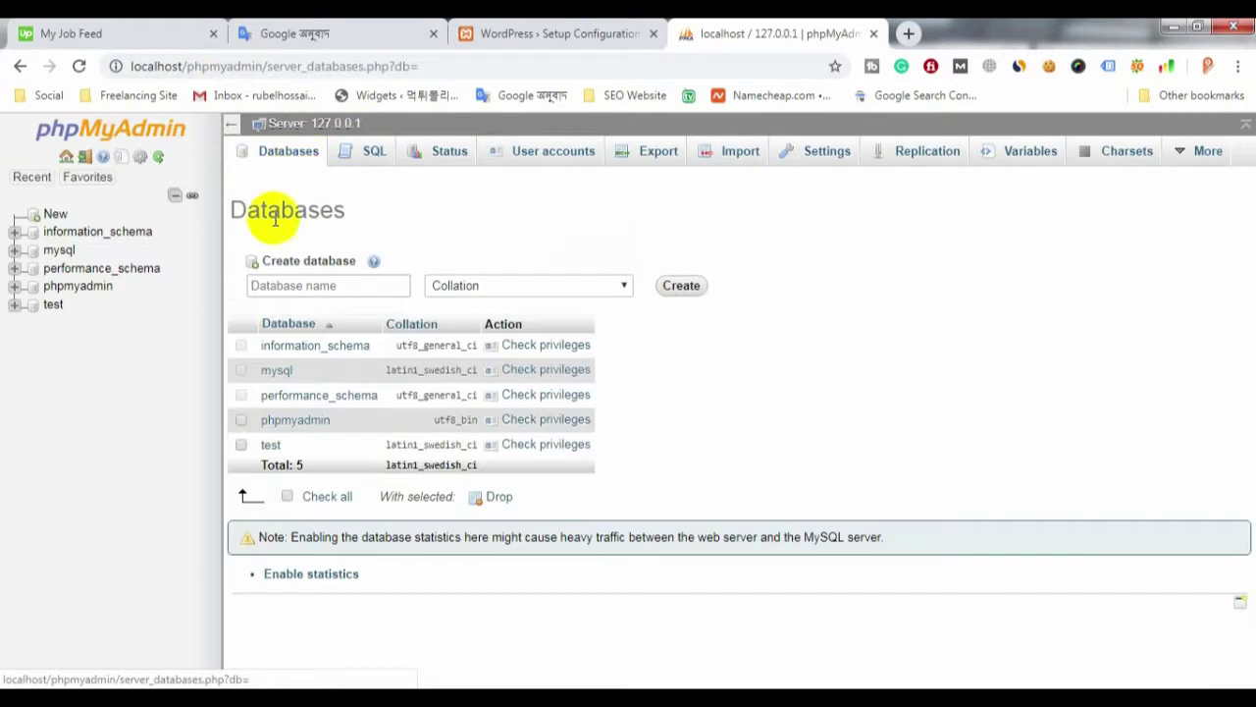
# Create an empty 'webdesign' database in phpMyAdmin, then return to the WordPress Setup tab.
pyautogui.click(403, 285)
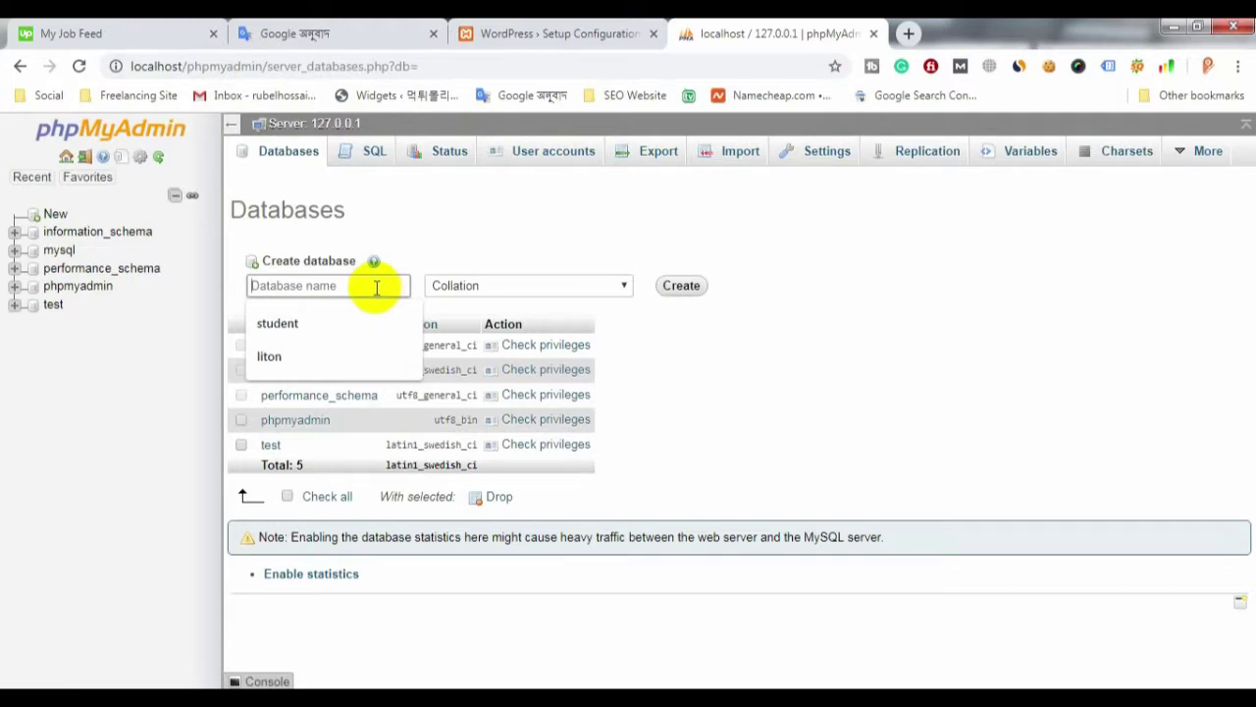
pyautogui.click(307, 687)
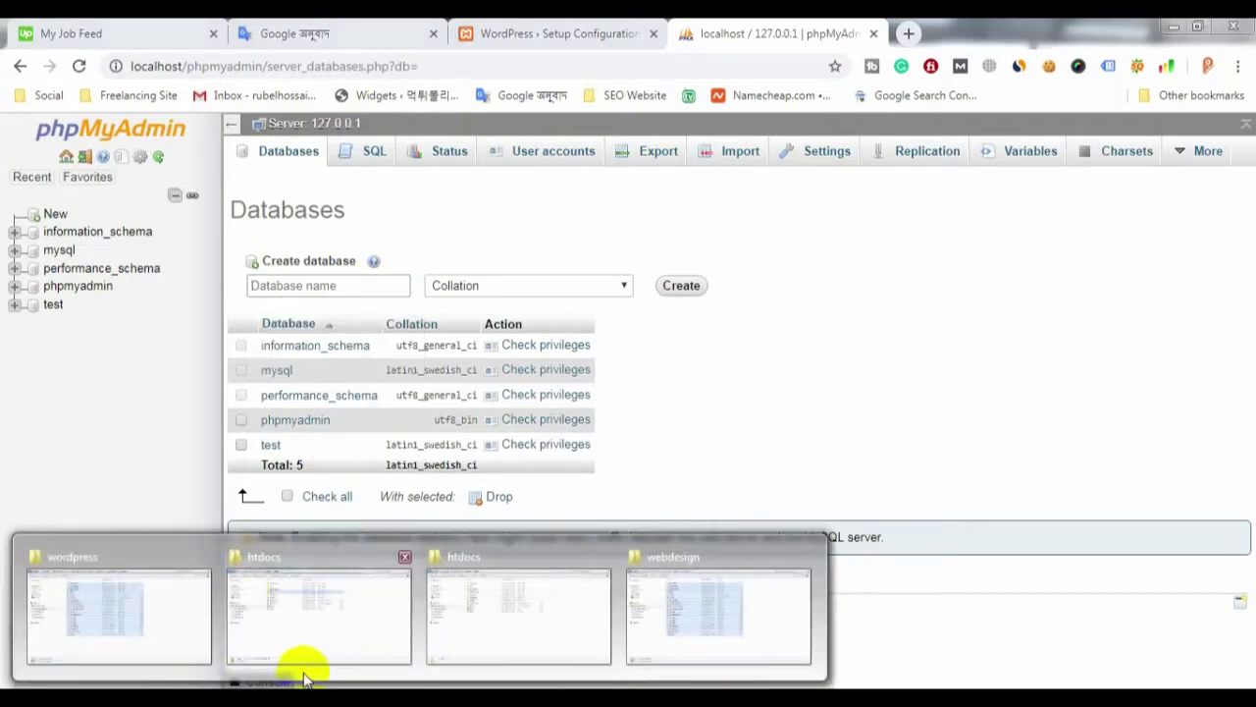
pyautogui.click(323, 629)
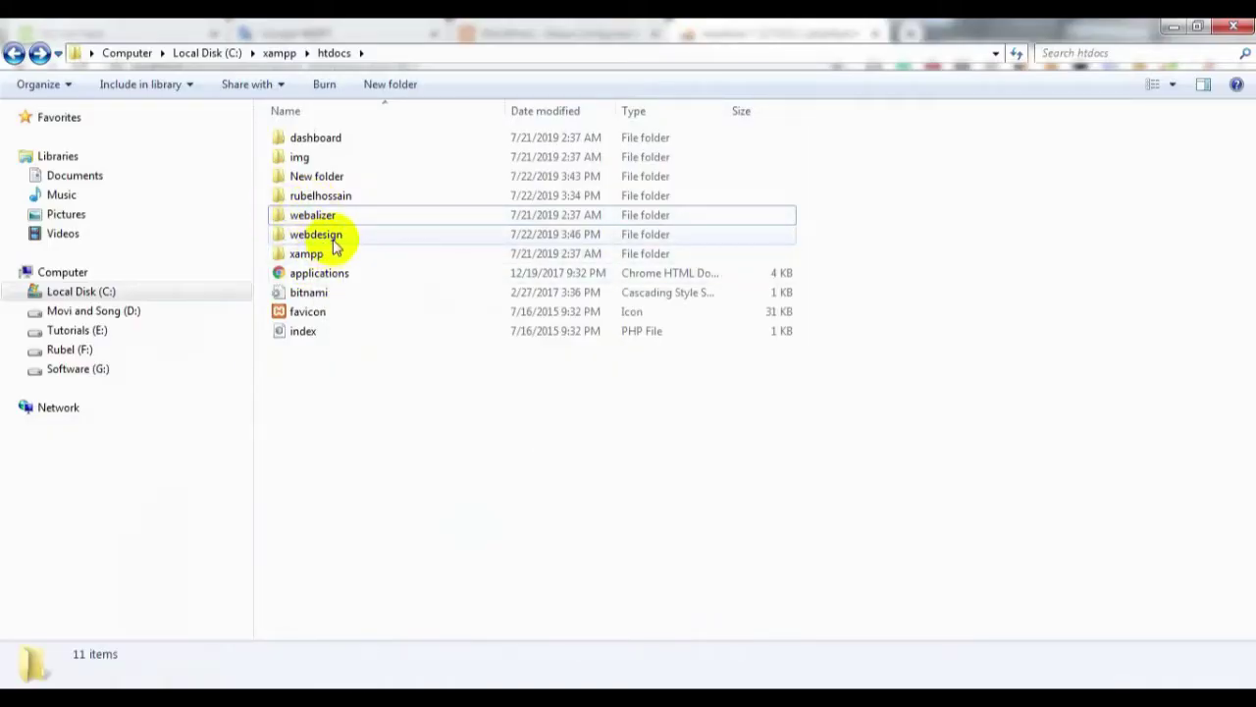
pyautogui.click(316, 687)
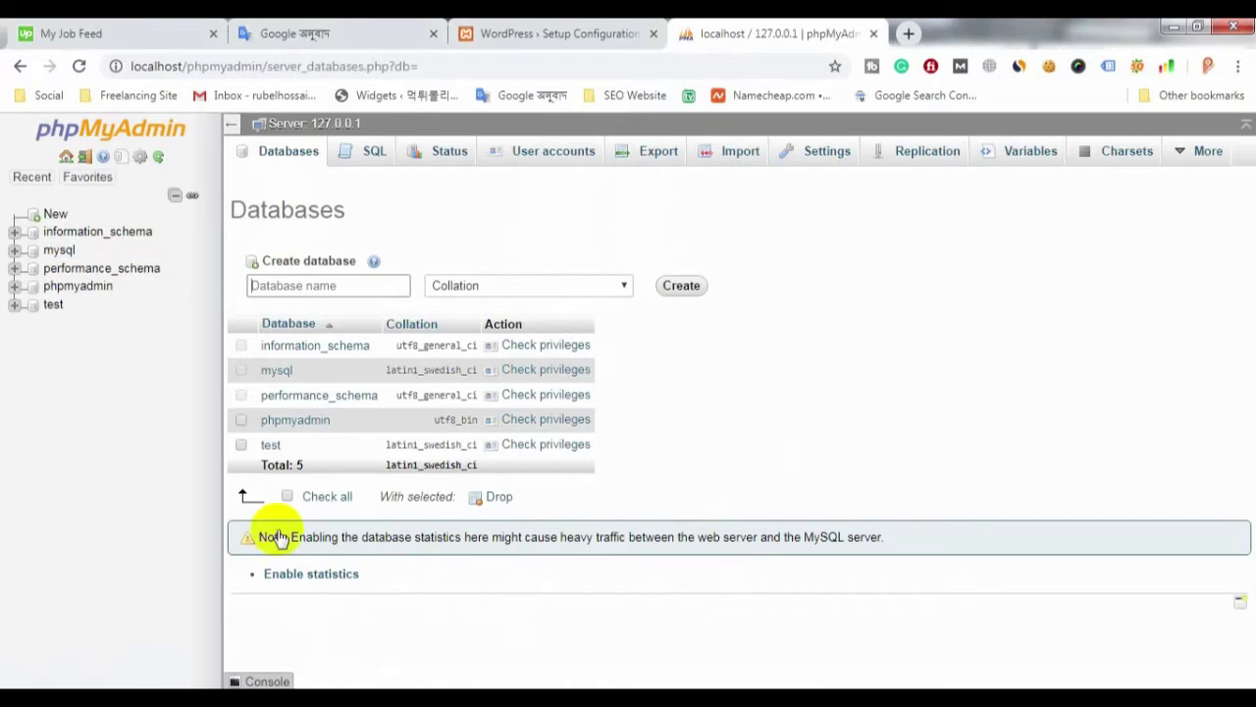
pyautogui.click(261, 283)
pyautogui.write('webdesign')
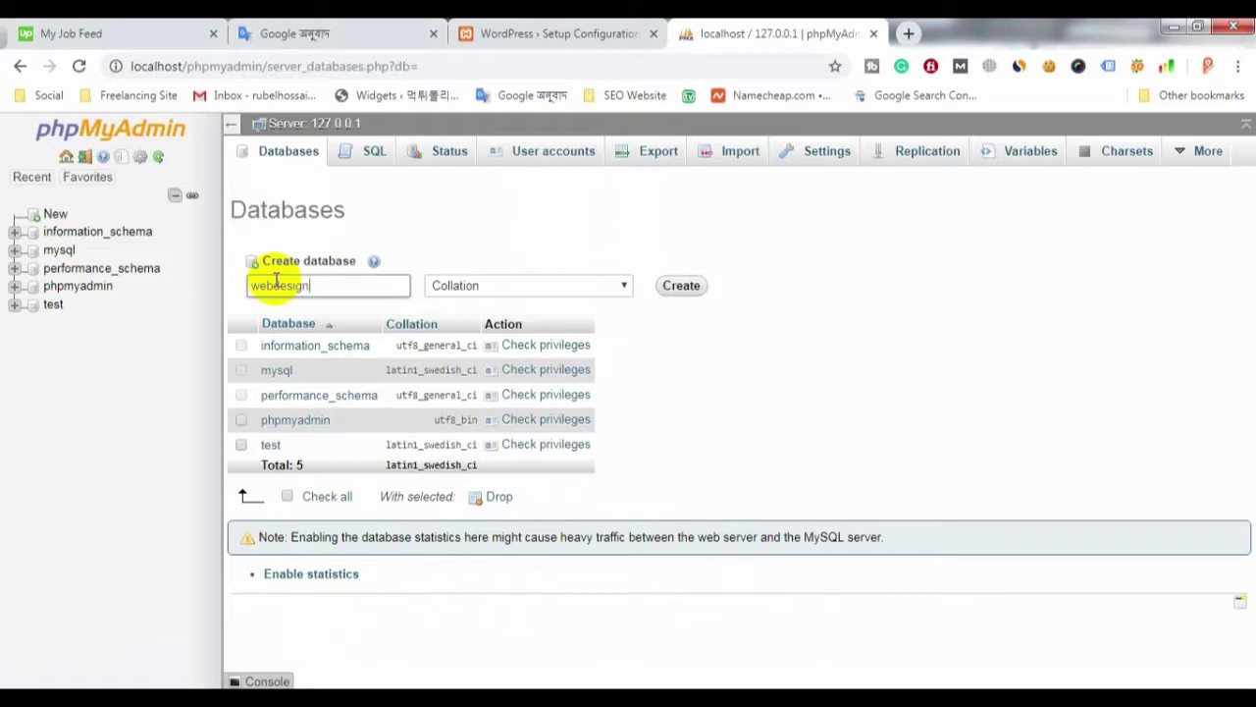
pyautogui.click(684, 287)
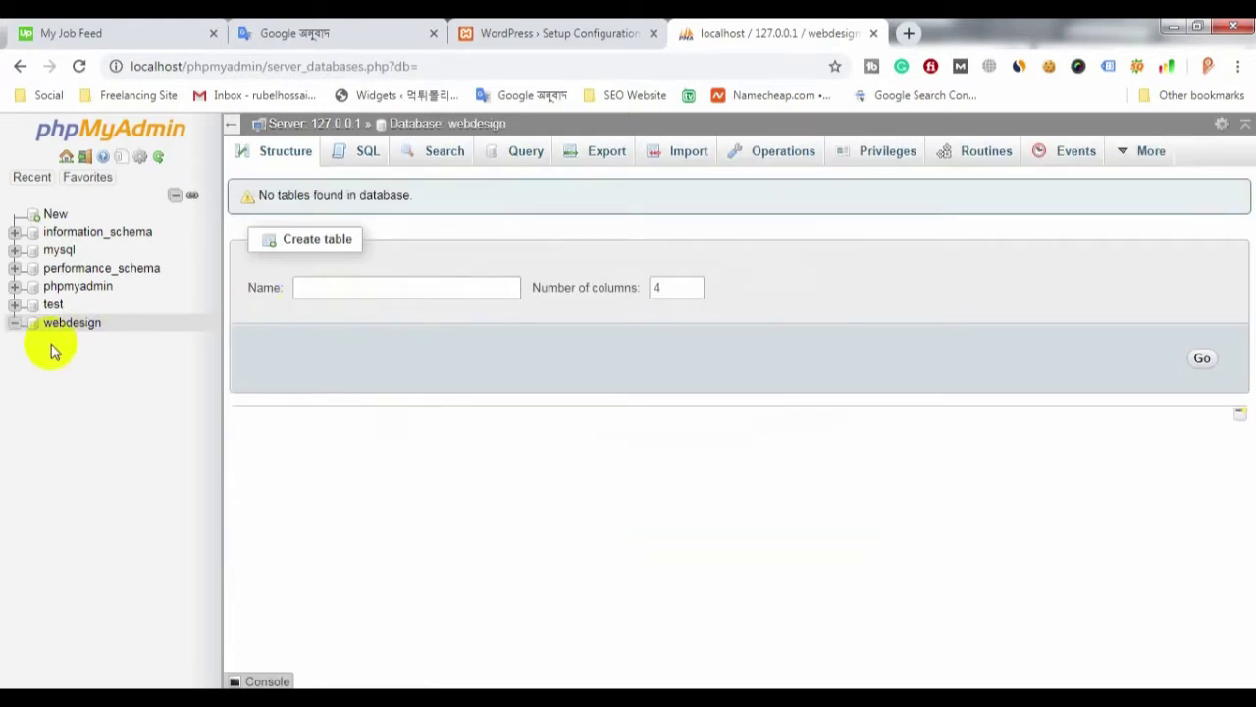
pyautogui.click(547, 29)
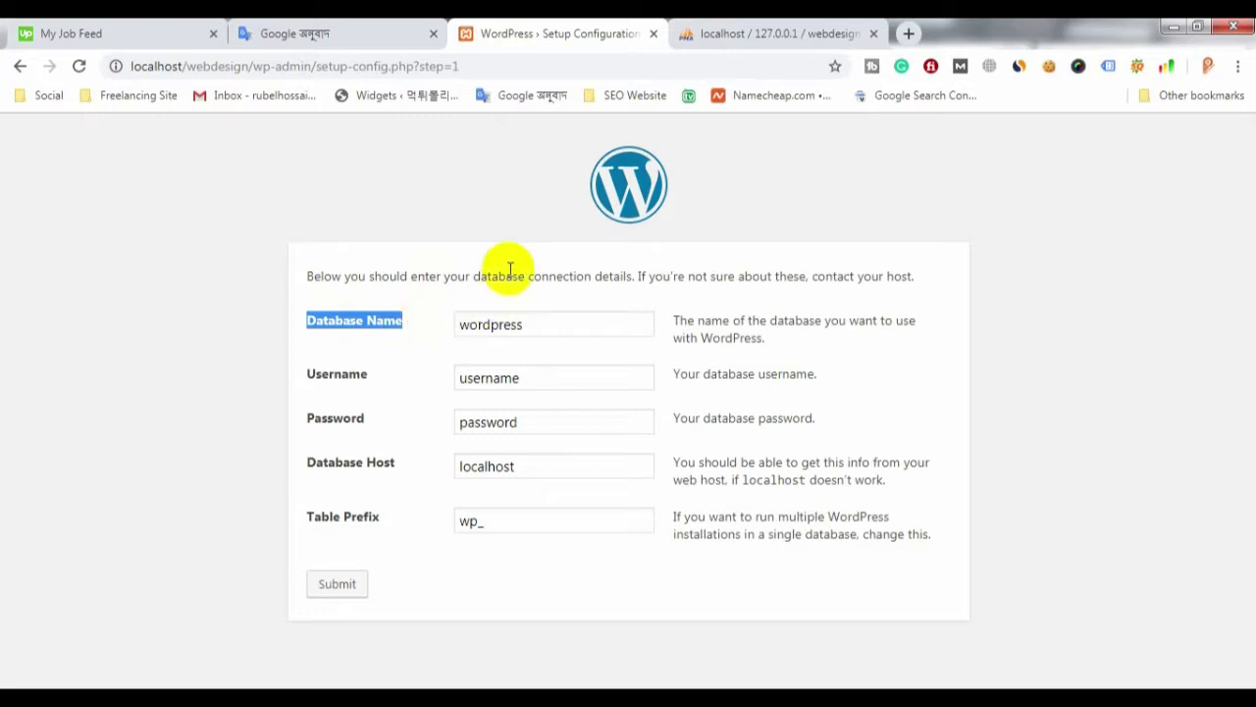
# Close phpMyAdmin and submit Database Name webdesign, Username root and an empty password.
pyautogui.click(754, 29)
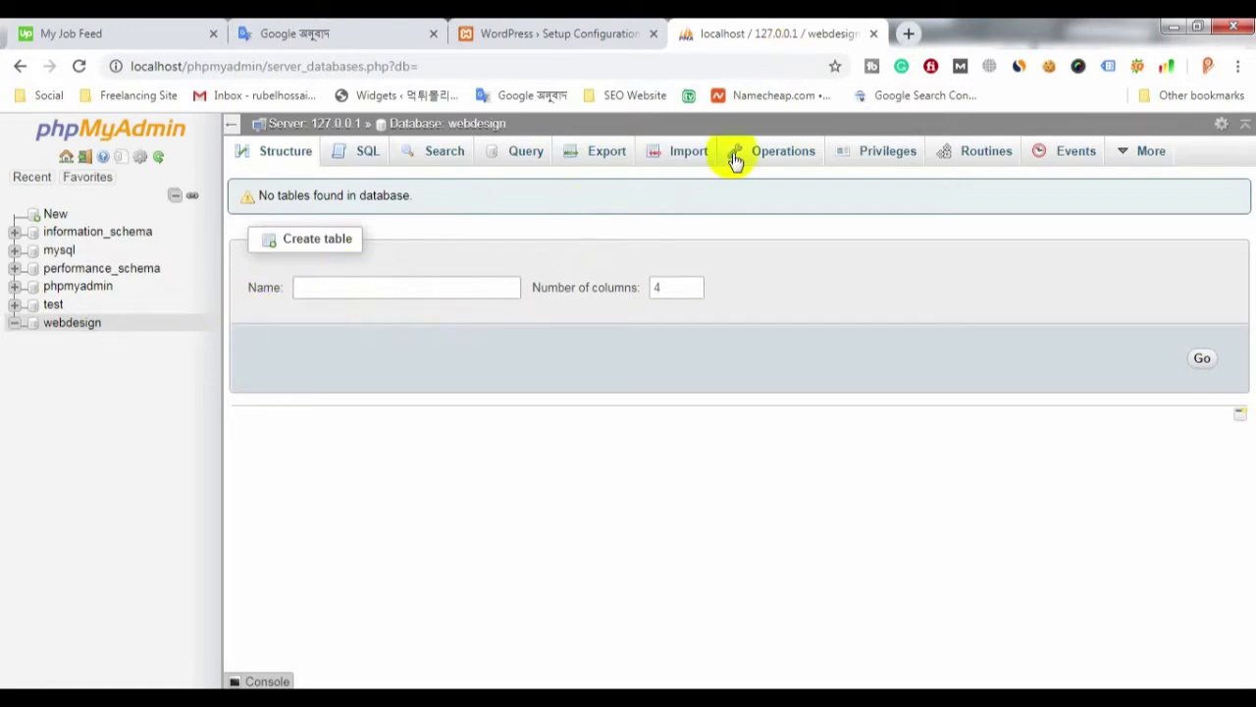
pyautogui.click(875, 34)
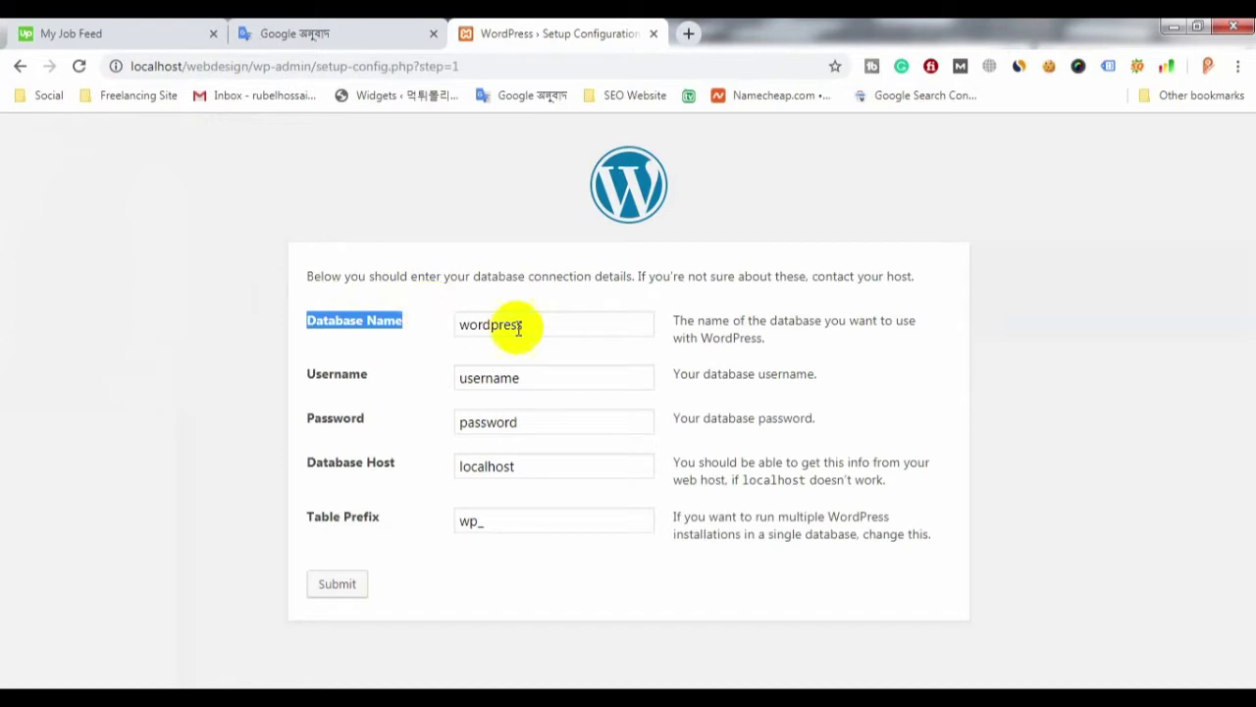
pyautogui.moveTo(547, 325); pyautogui.dragTo(441, 323)
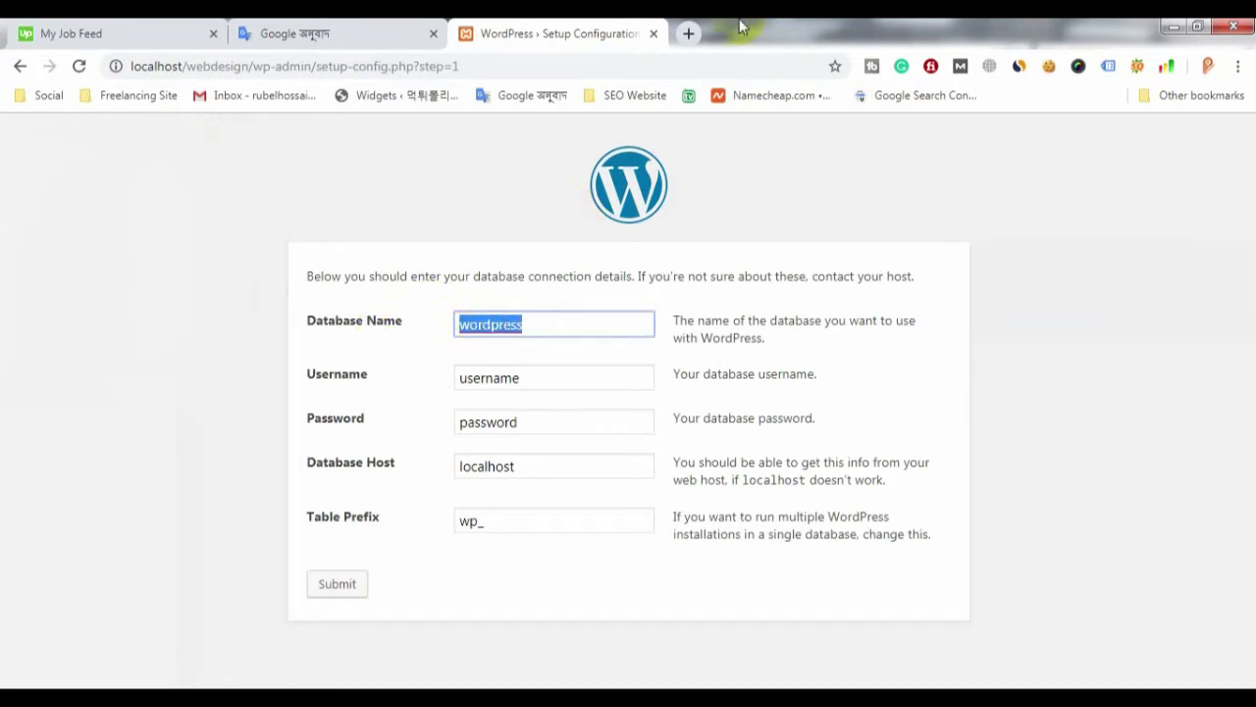
pyautogui.rightClick(505, 339)
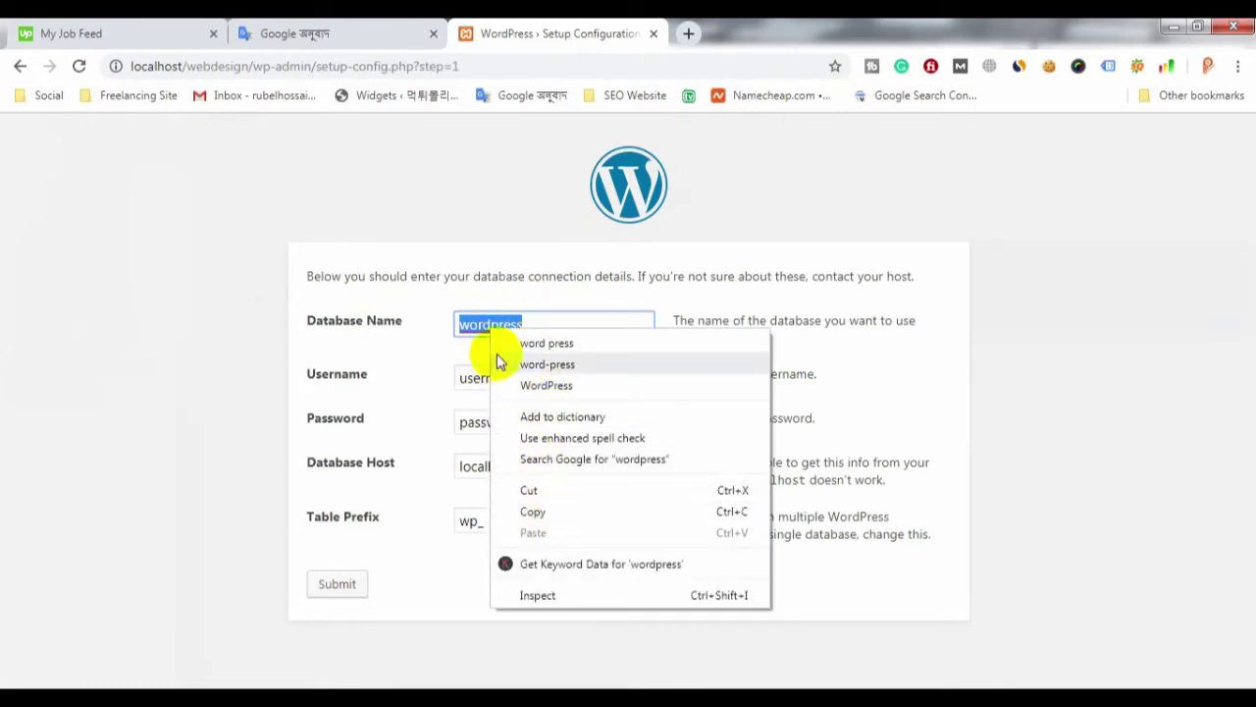
pyautogui.click(471, 326)
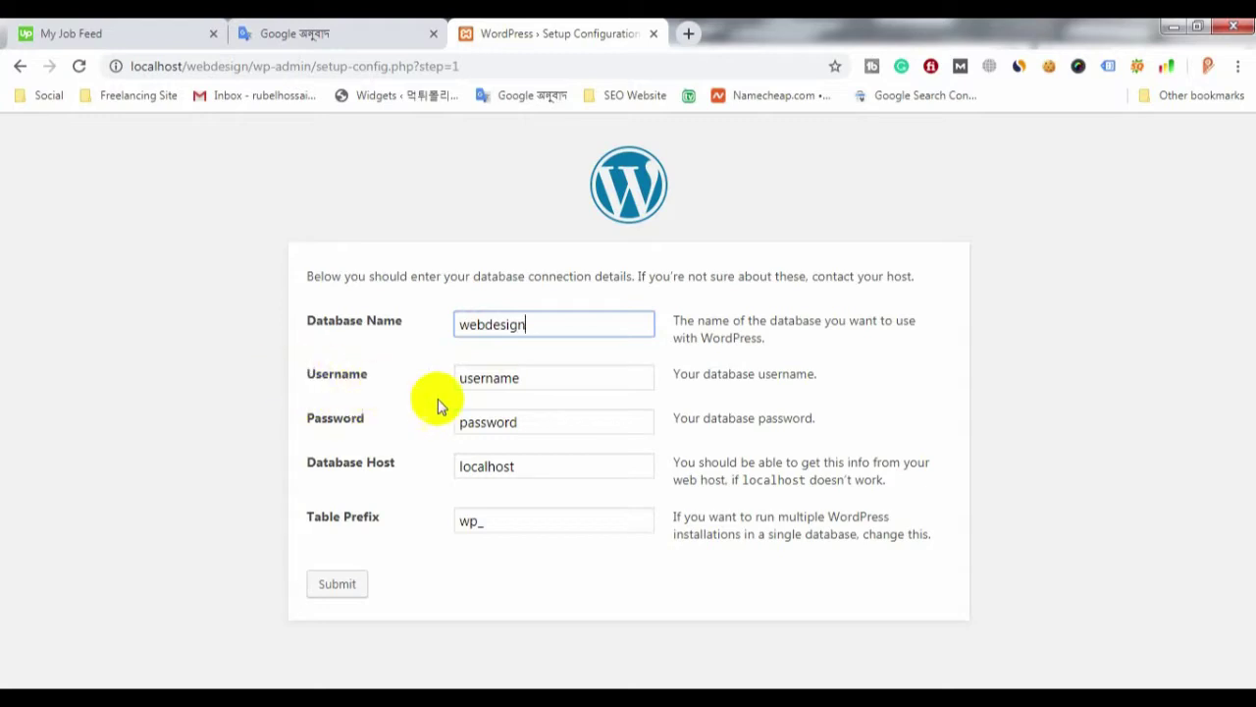
pyautogui.moveTo(521, 378); pyautogui.dragTo(421, 379)
pyautogui.write('root')
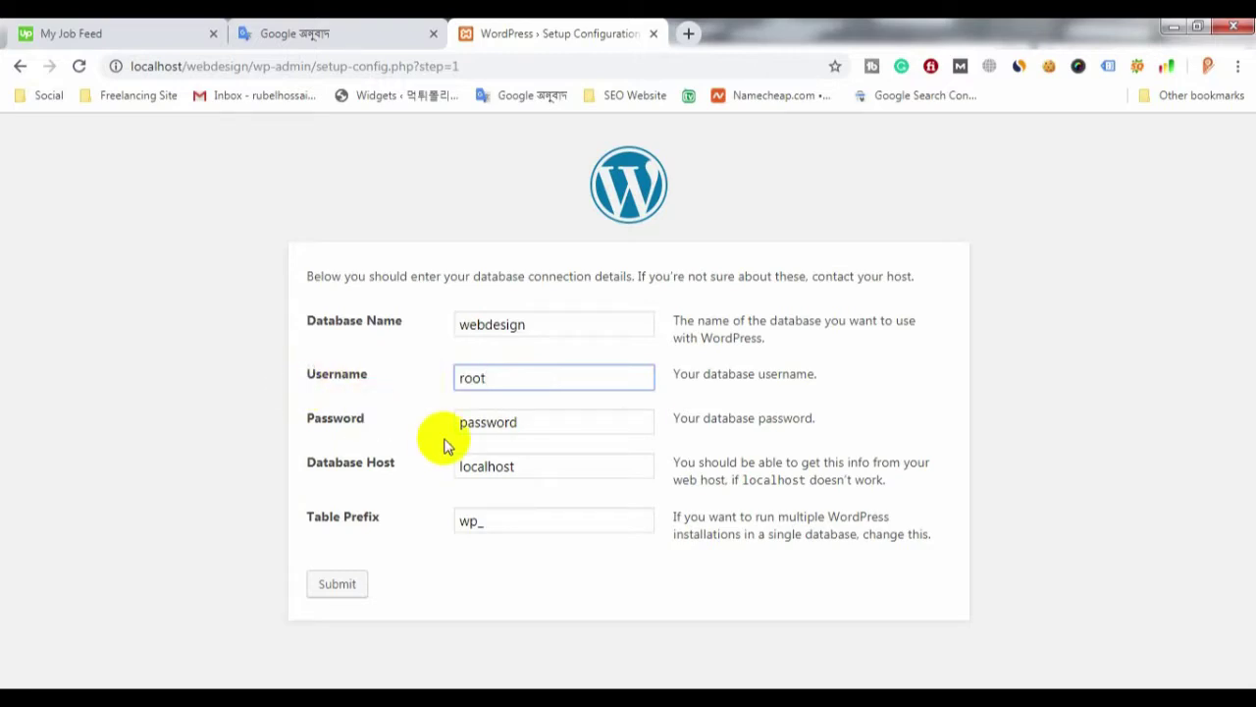
pyautogui.moveTo(548, 414); pyautogui.dragTo(452, 425)
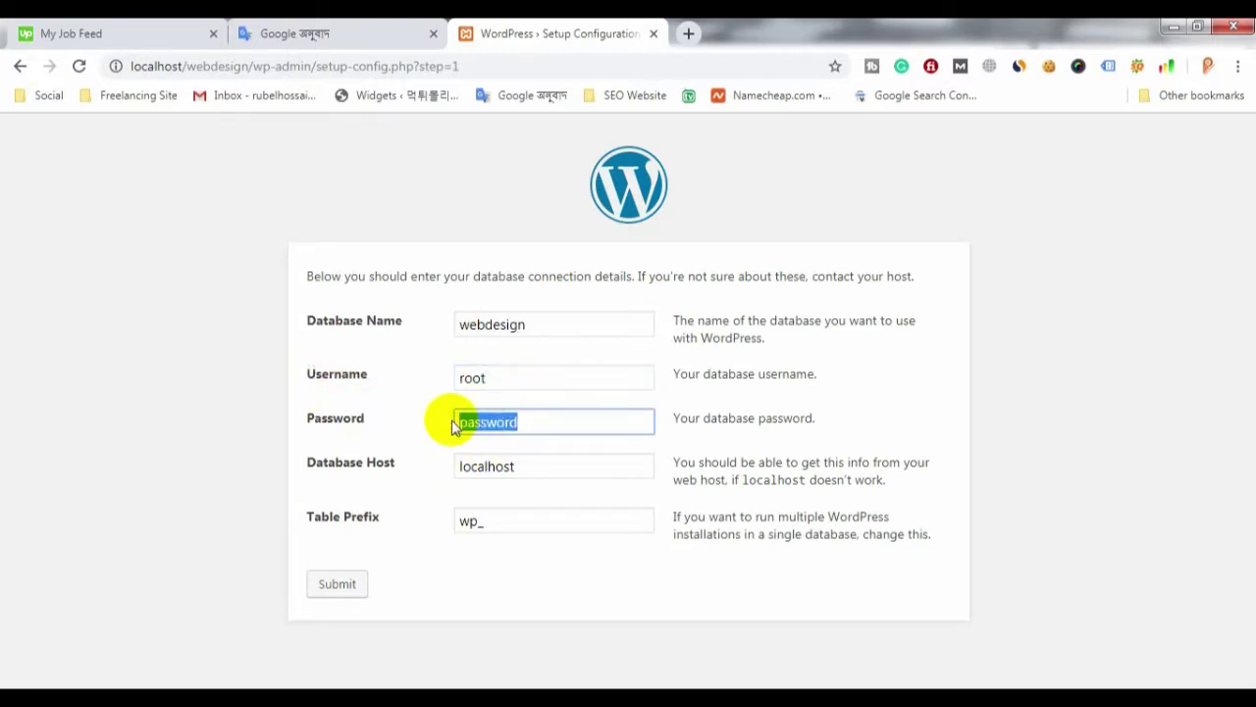
pyautogui.press('BackSpace')
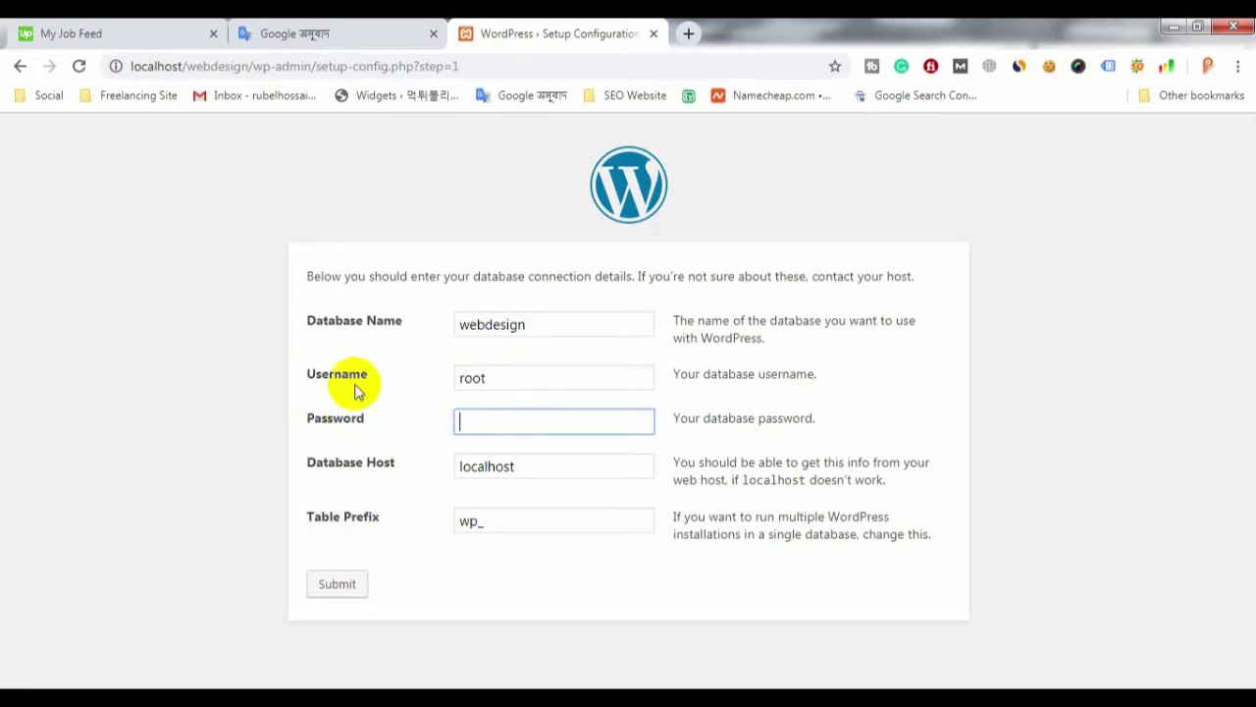
pyautogui.click(342, 589)
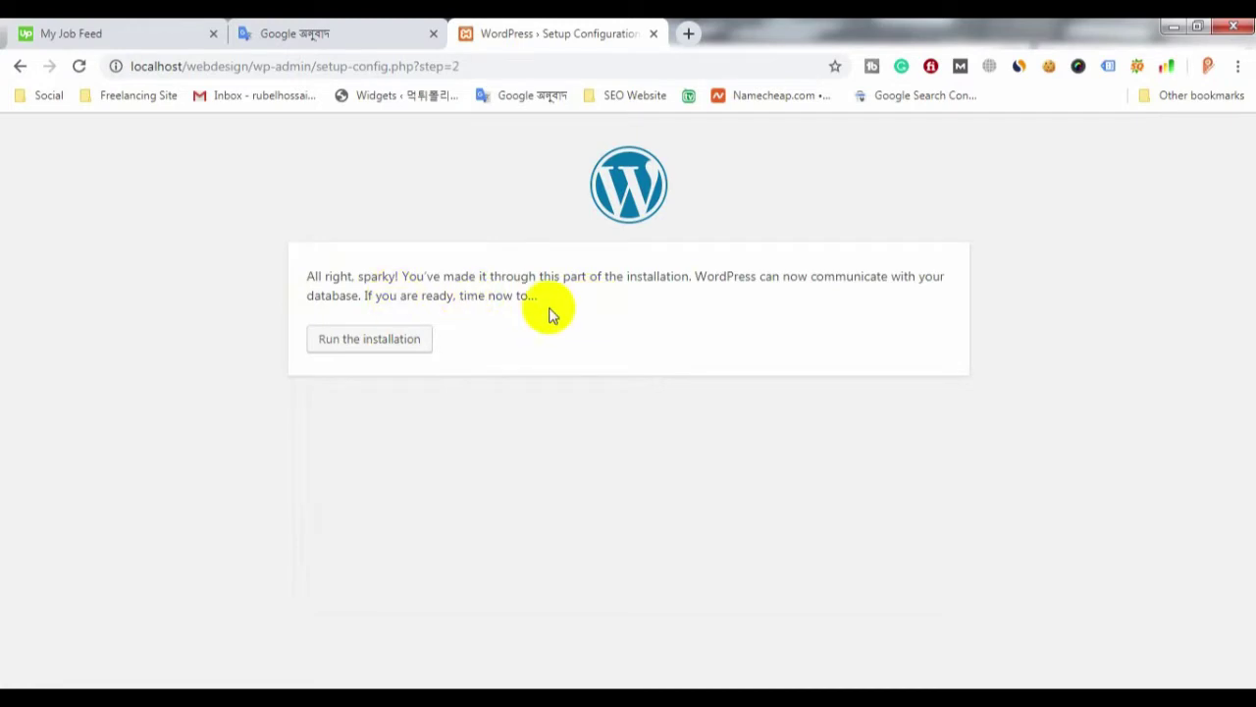
# Start the installation with the Run the installation button.
pyautogui.click(350, 353)
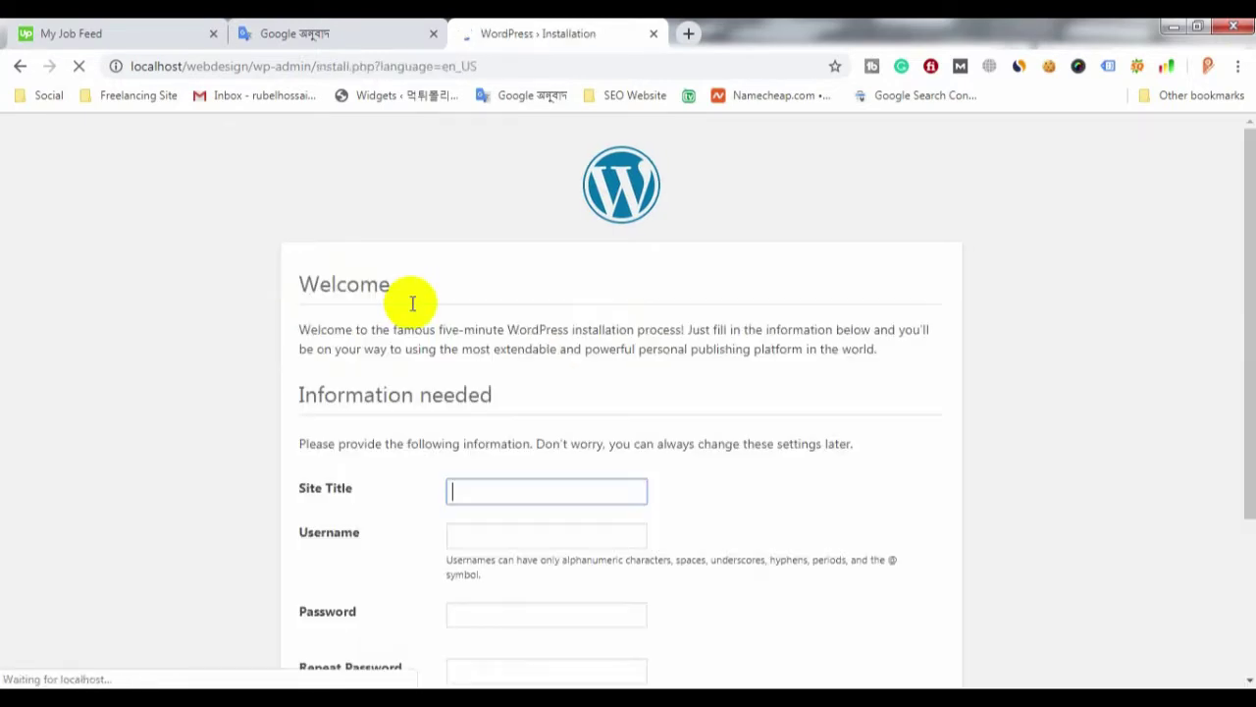
# Enter the site title 'Web design and Development Class' and the admin username webdesign.
pyautogui.scroll(-2, 416, 311)
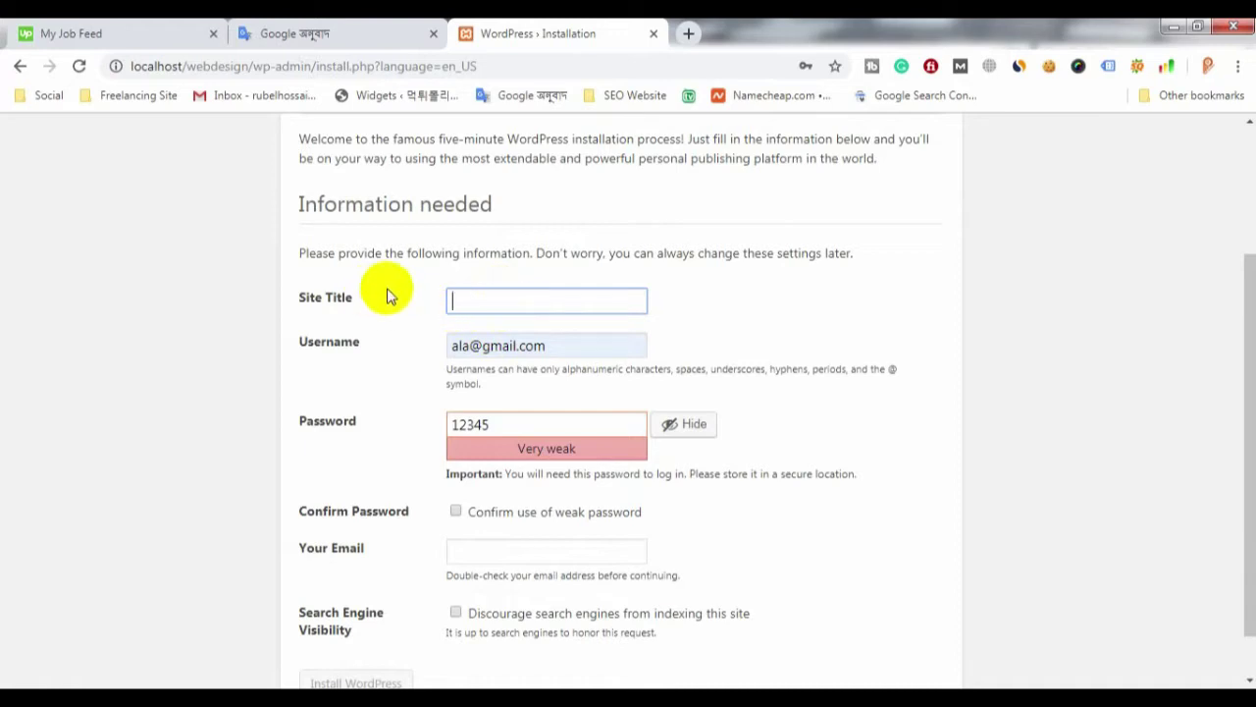
pyautogui.click(469, 301)
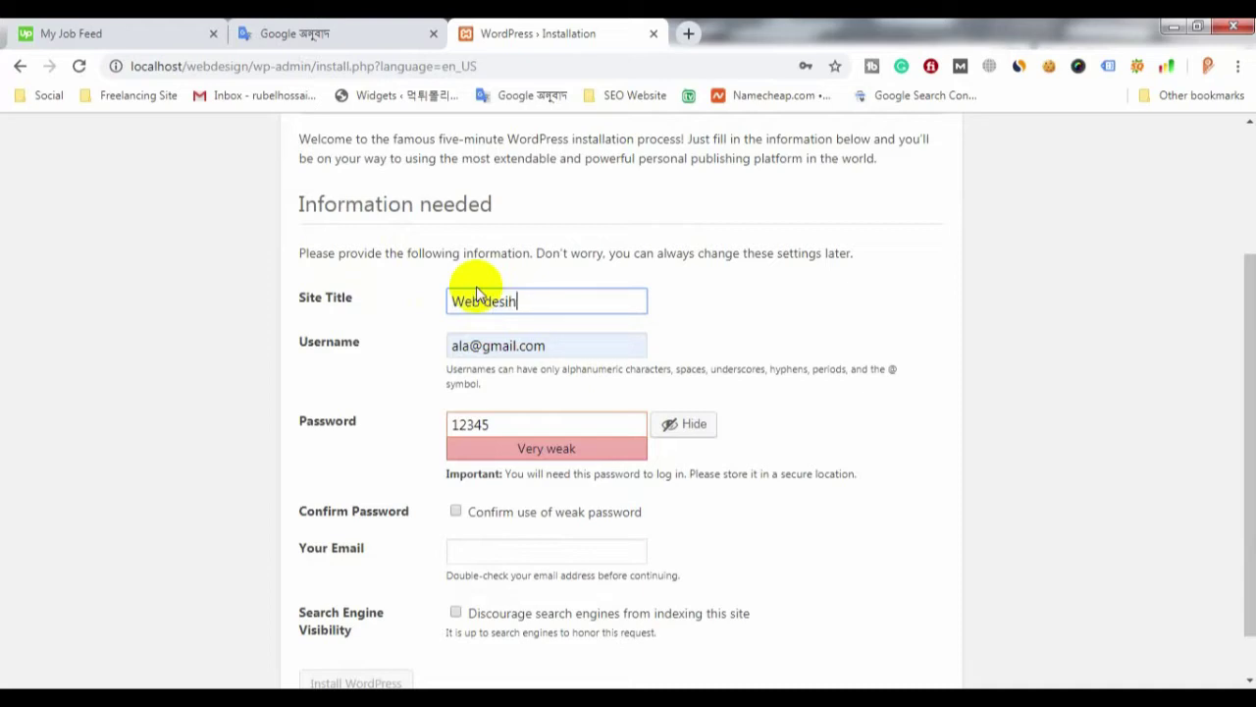
pyautogui.write('and Development Class')
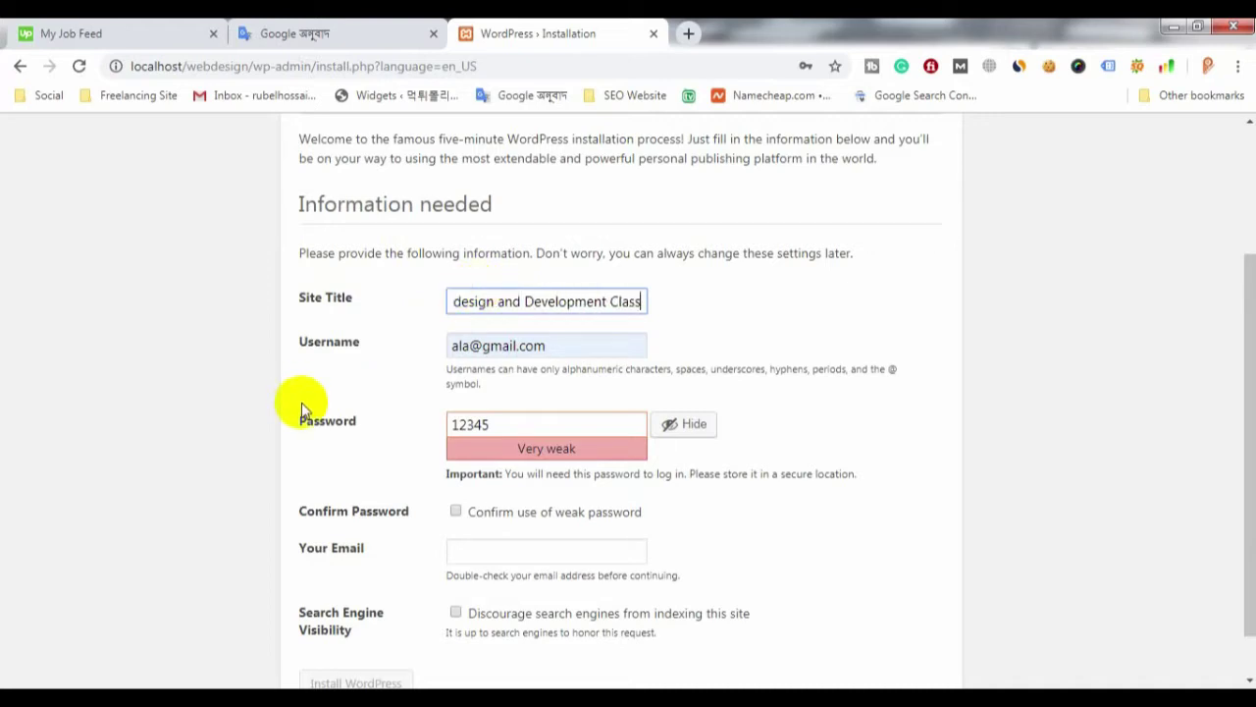
pyautogui.click(463, 344)
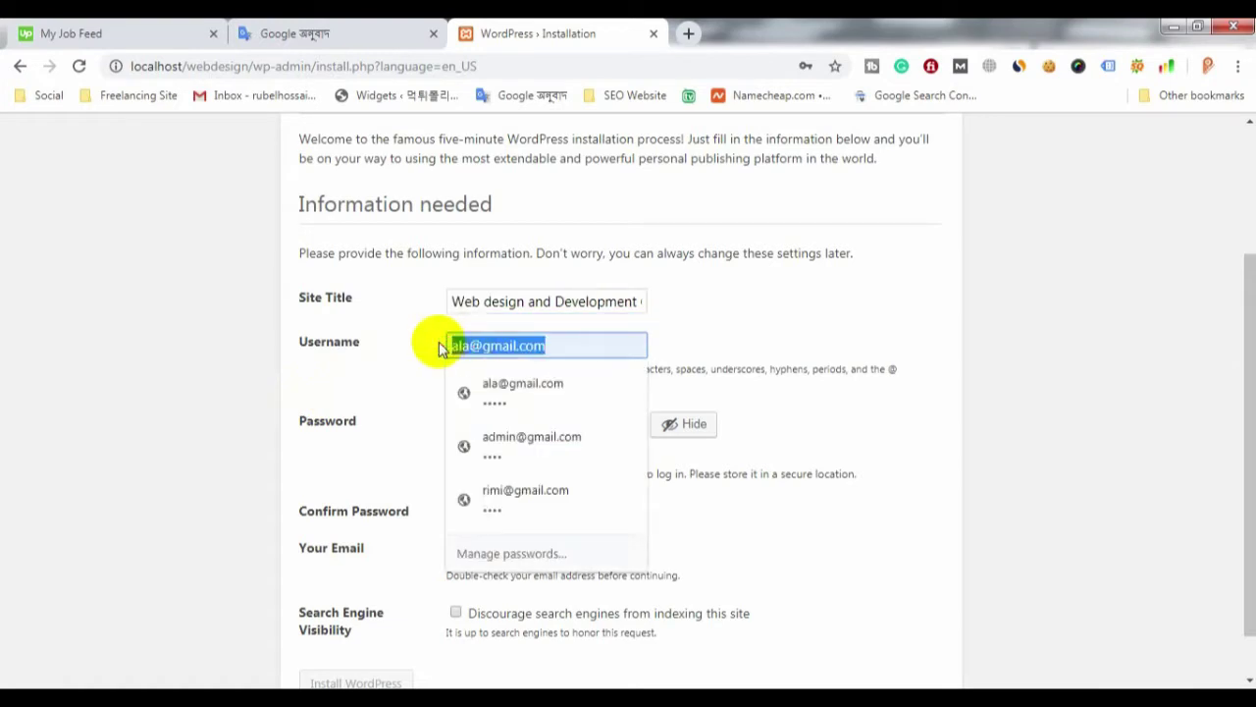
pyautogui.press('BackSpace')
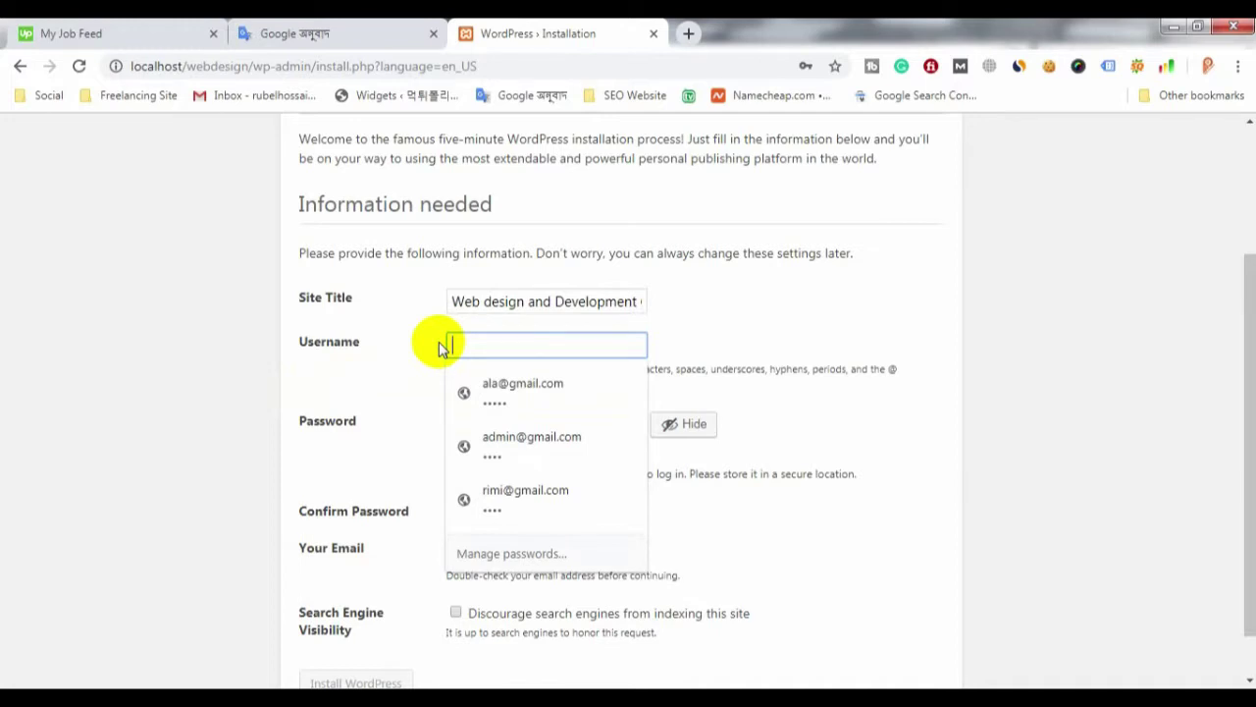
pyautogui.write('webdesign')
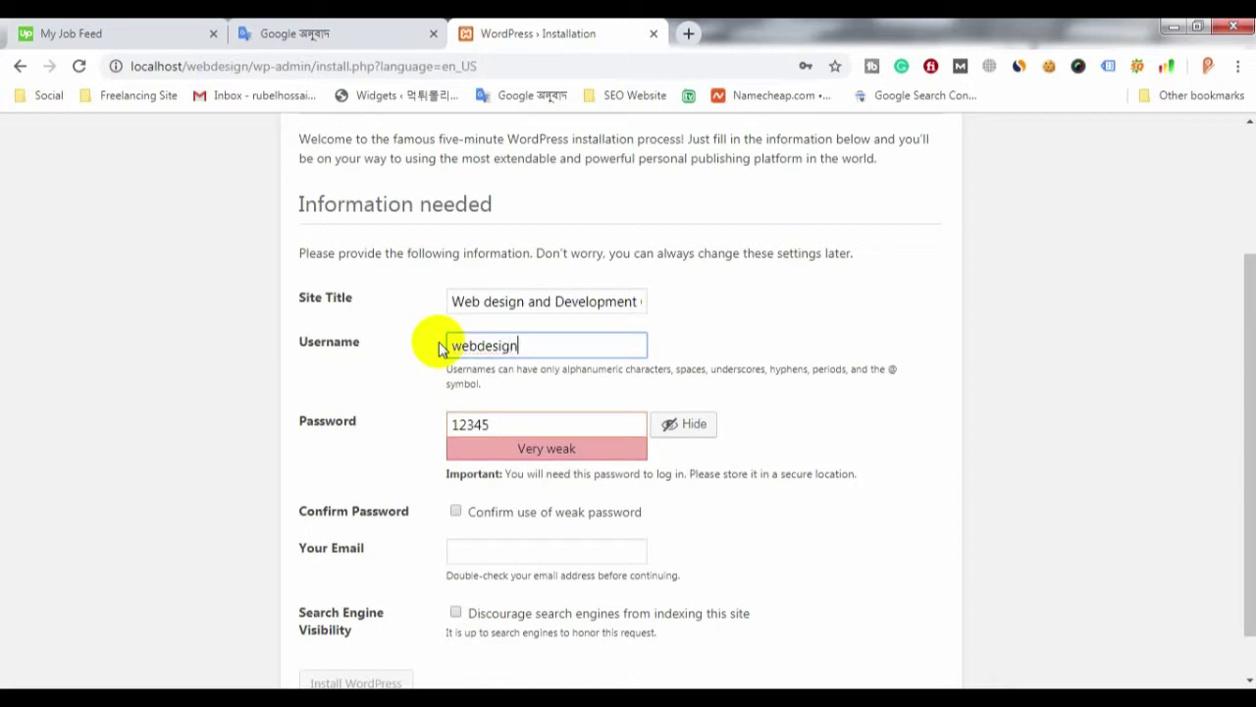
# Accept the weak password, discourage search engines, add the admin e-mail, and install WordPress.
pyautogui.doubleClick(478, 424)
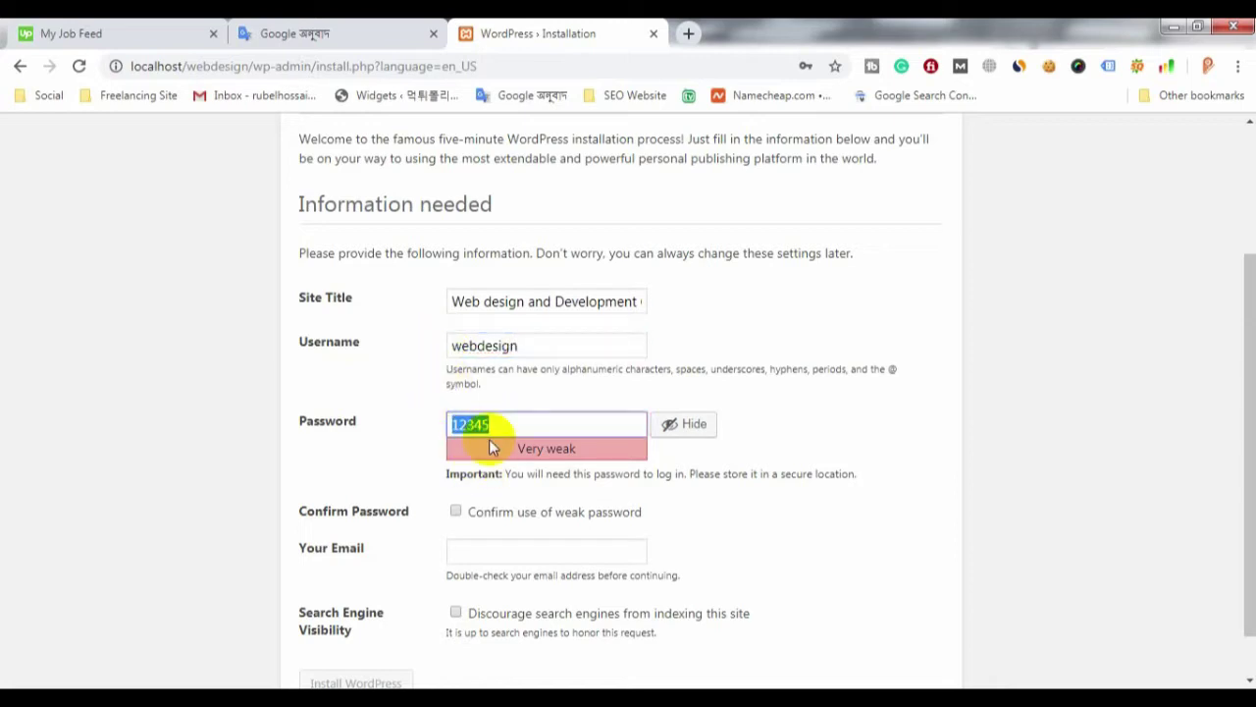
pyautogui.scroll(-1, 530, 436)
pyautogui.click(456, 458)
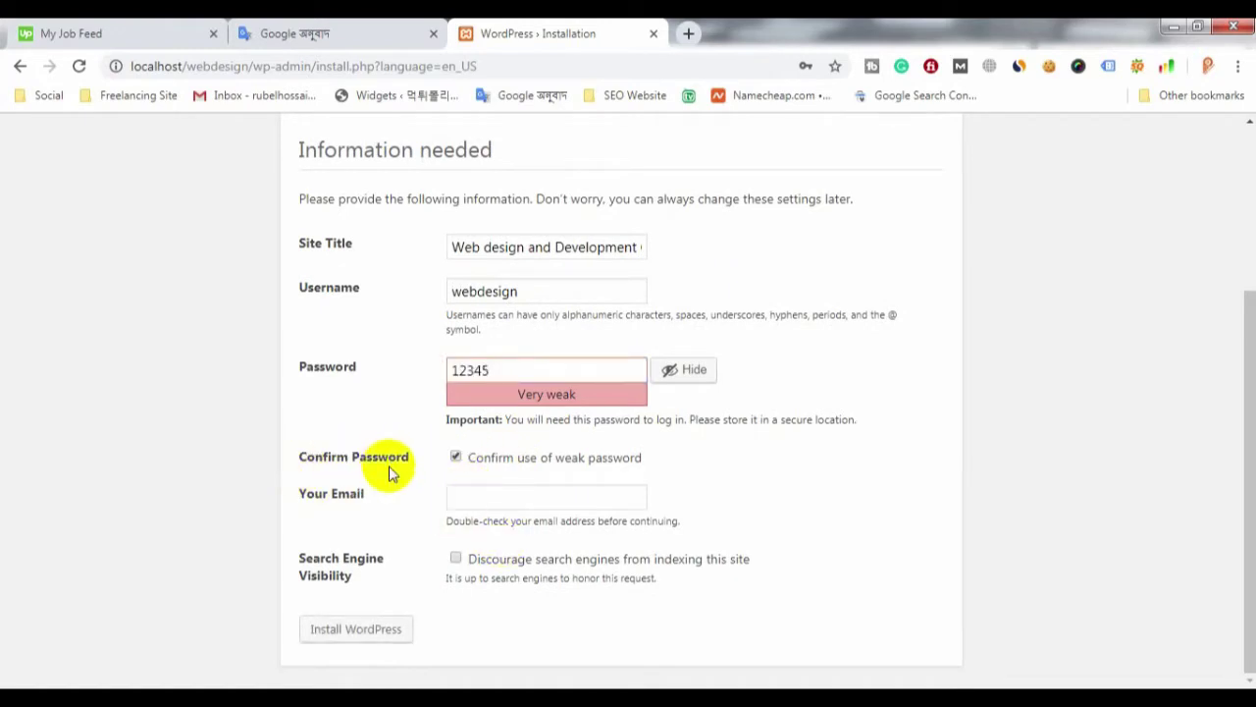
pyautogui.click(456, 558)
pyautogui.click(477, 497)
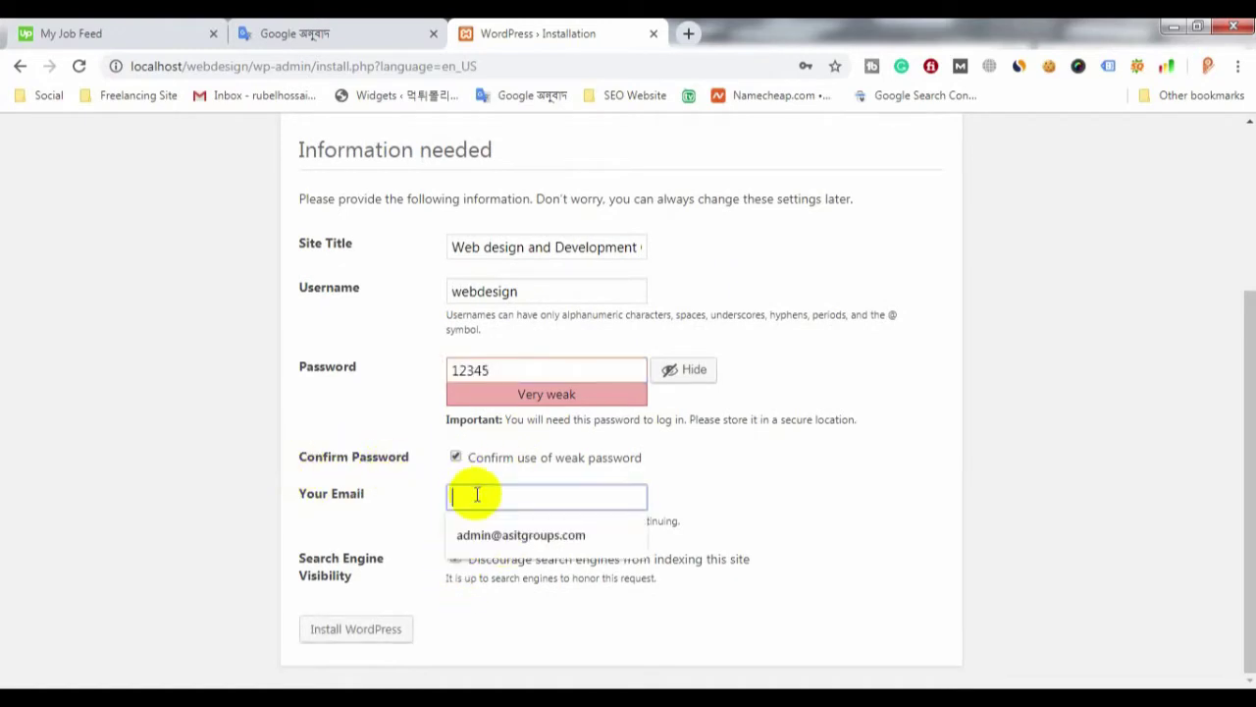
pyautogui.click(523, 536)
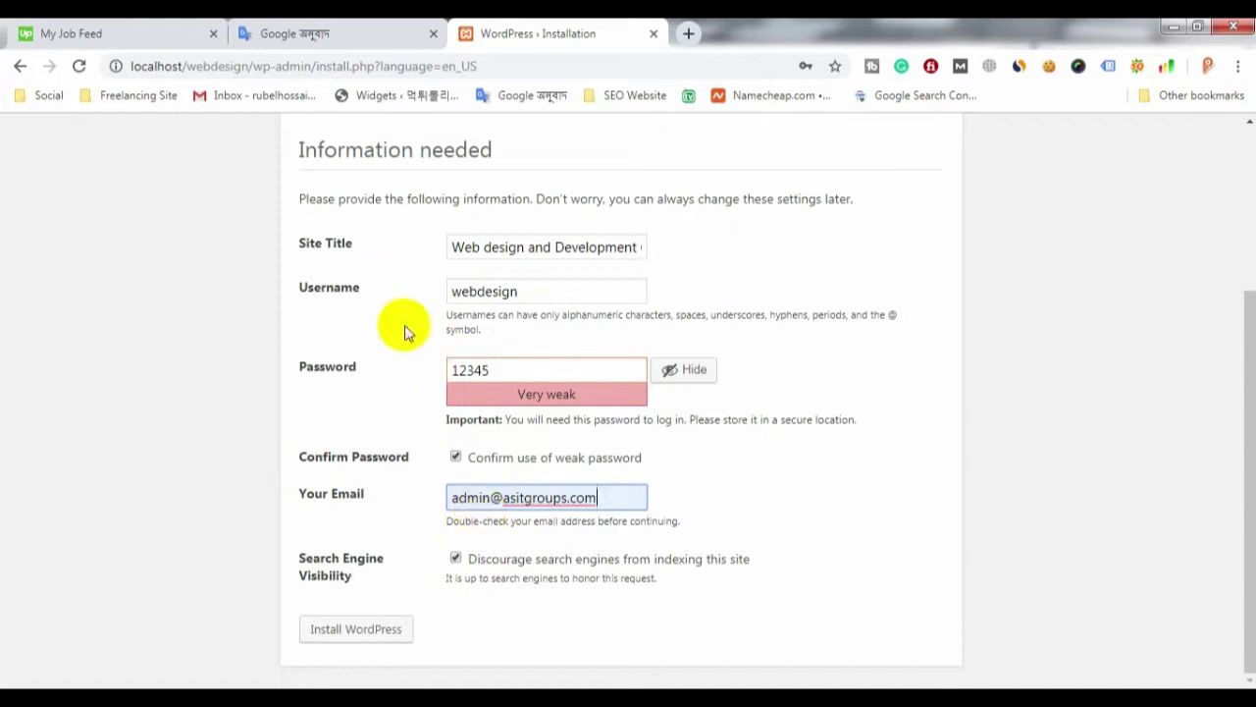
pyautogui.scroll(2, 394, 443)
pyautogui.scroll(-2, 368, 530)
pyautogui.click(383, 628)
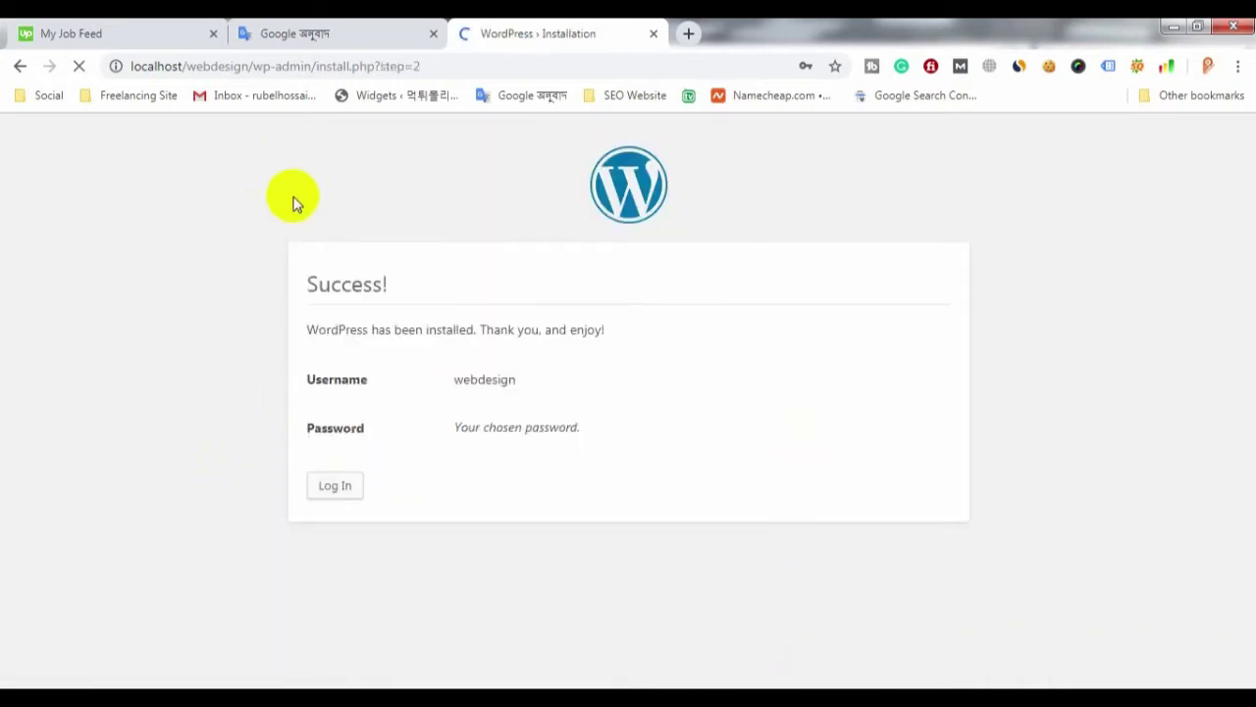
# Save the new login in Chrome and log in to WordPress as webdesign with the saved password.
pyautogui.click(736, 226)
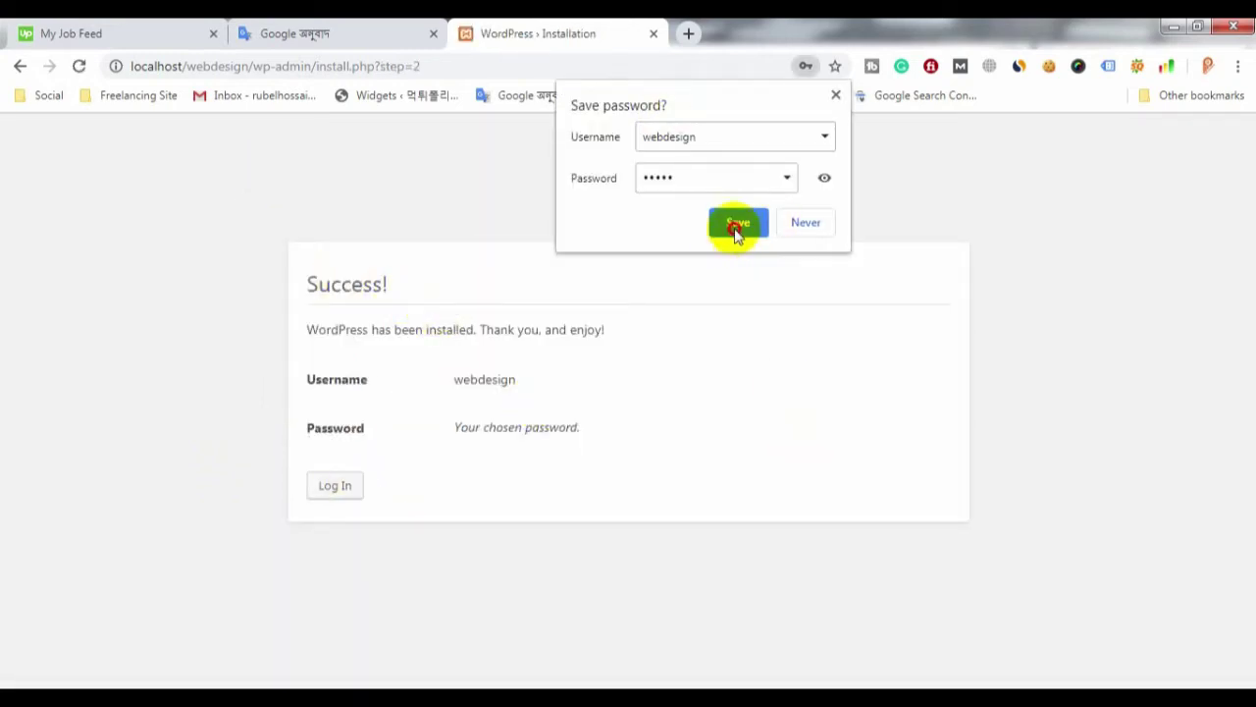
pyautogui.click(342, 499)
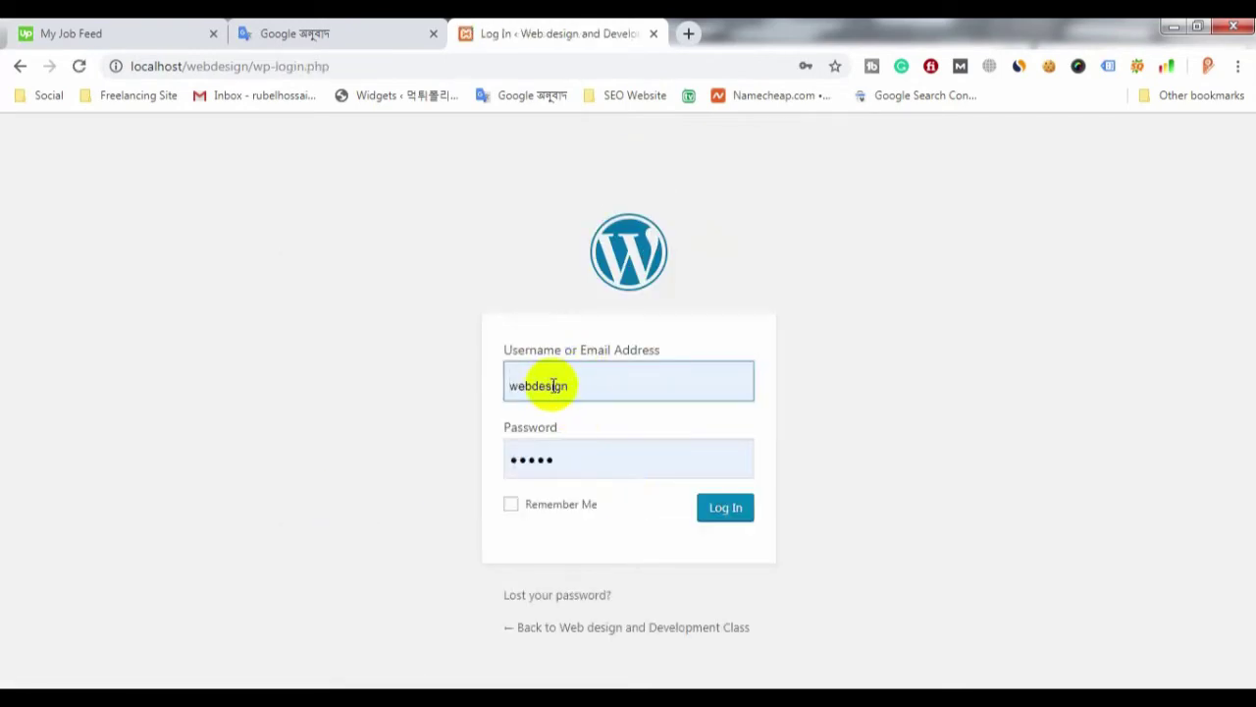
pyautogui.click(572, 461)
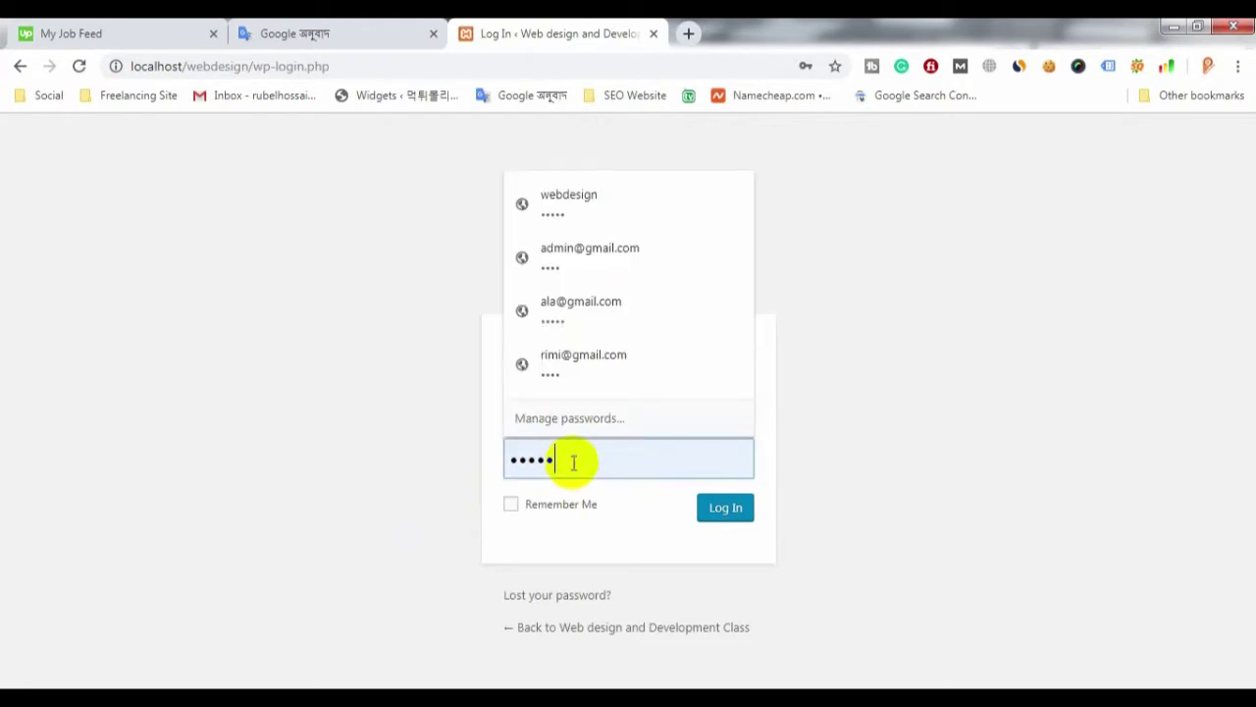
pyautogui.click(938, 391)
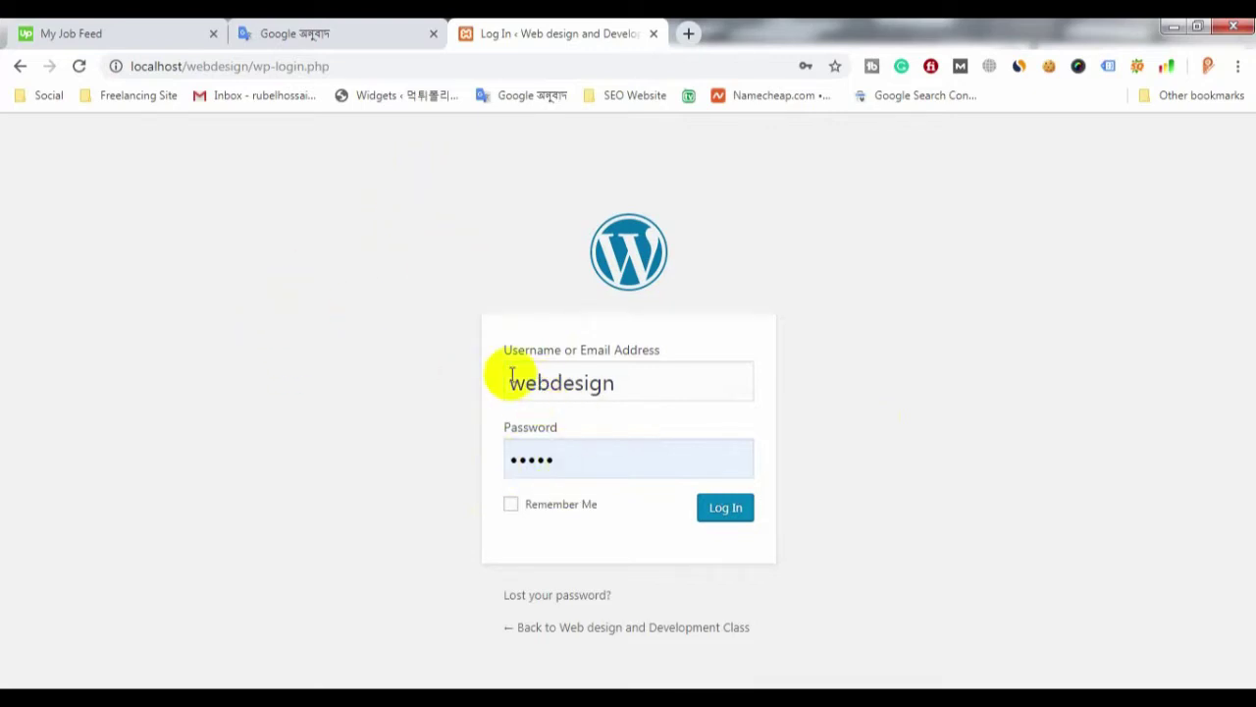
pyautogui.moveTo(511, 376); pyautogui.dragTo(733, 365)
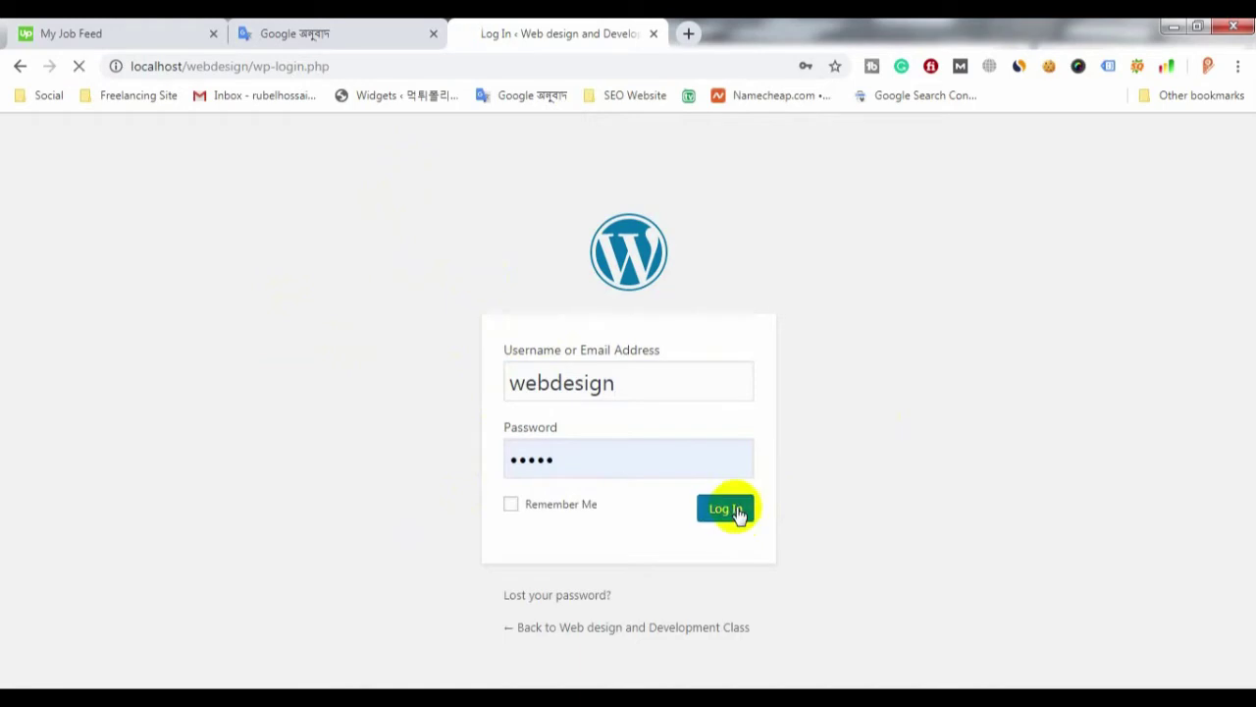
pyautogui.click(736, 513)
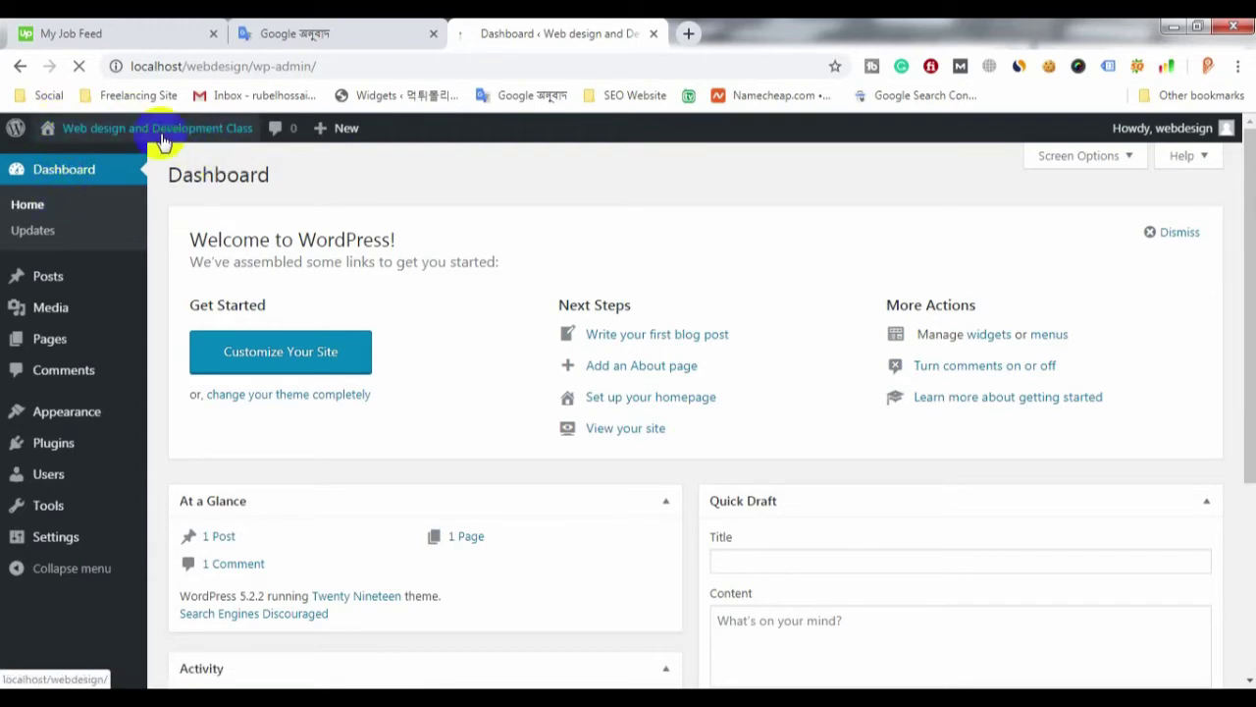
# Open the live site in a new tab and compare its front page with the Dashboard.
pyautogui.moveTo(158, 128)
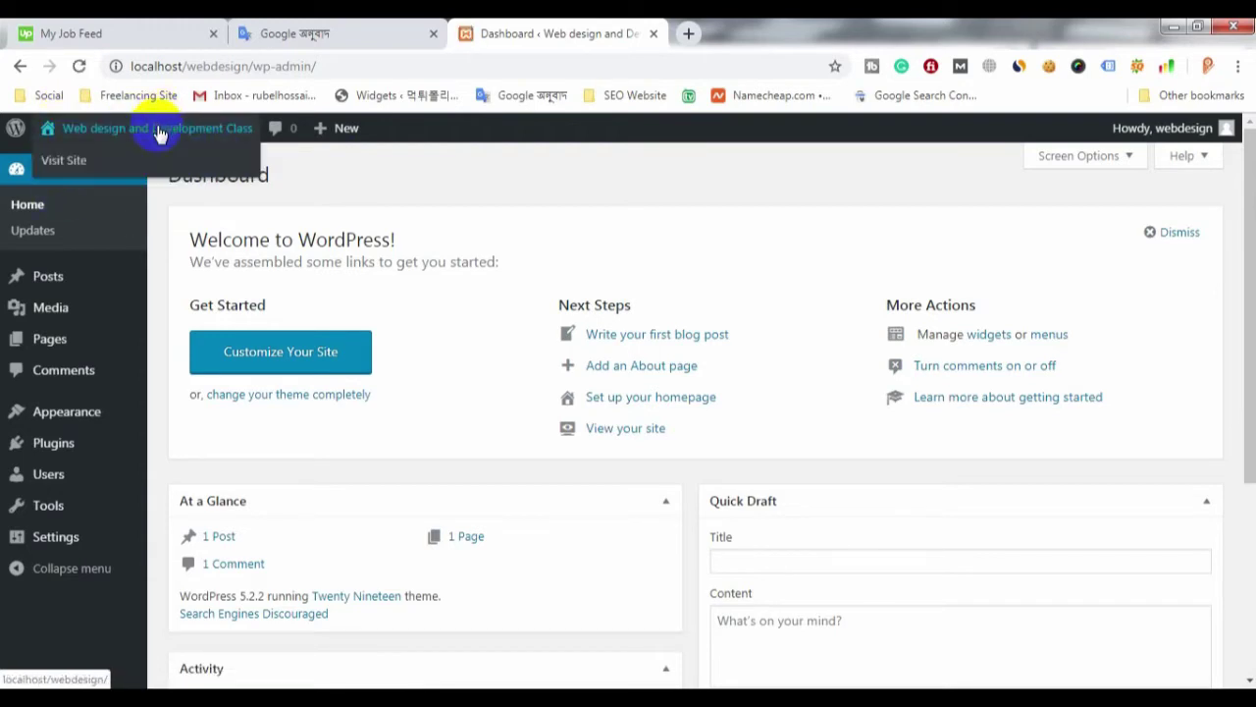
pyautogui.rightClick(71, 159)
pyautogui.click(118, 165)
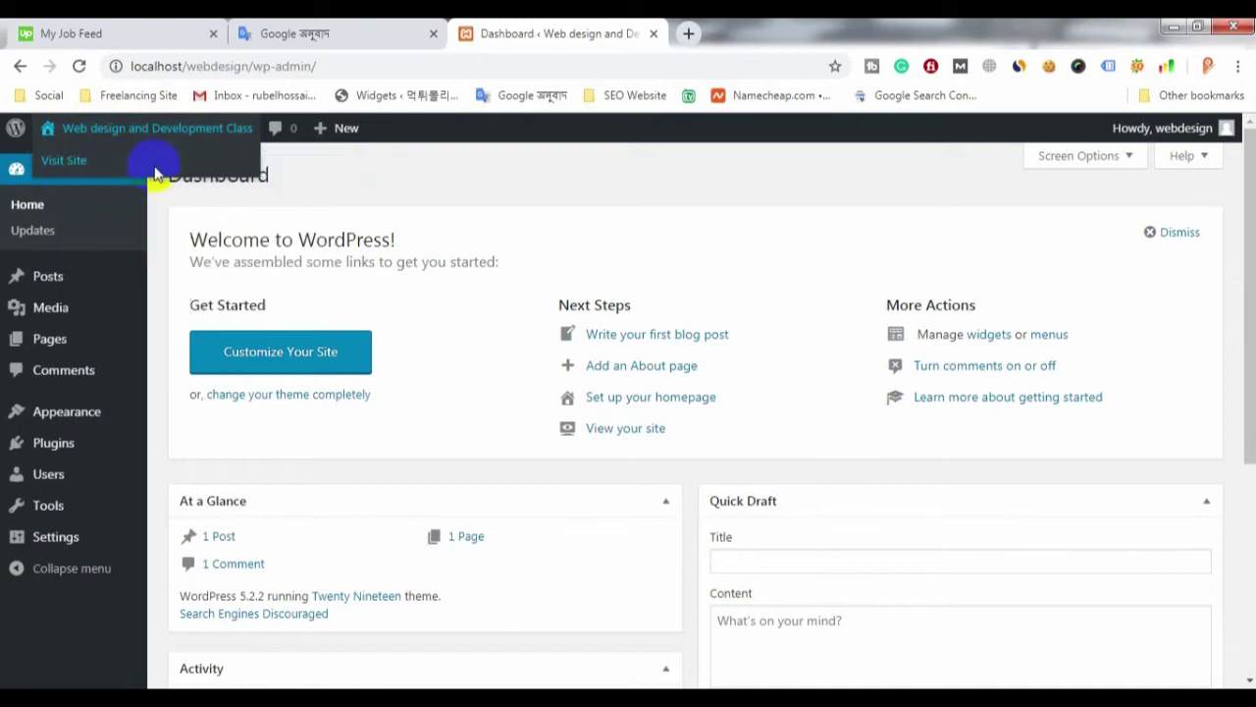
pyautogui.click(746, 28)
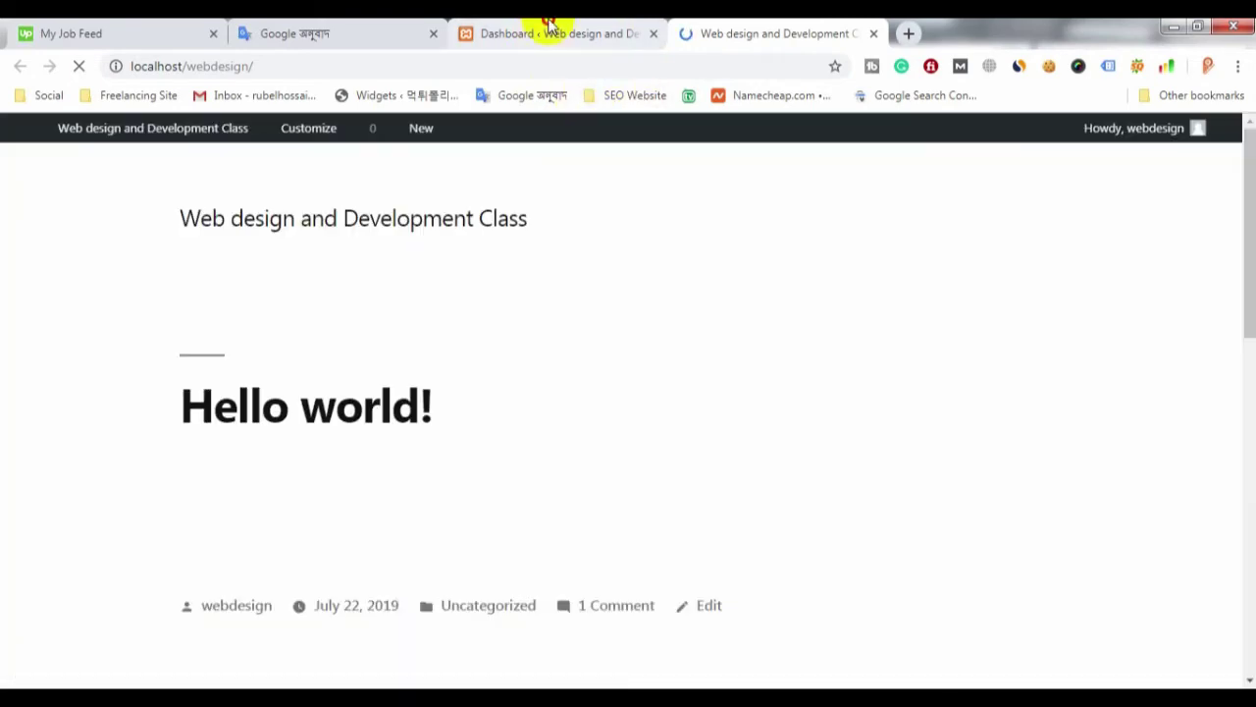
pyautogui.click(549, 27)
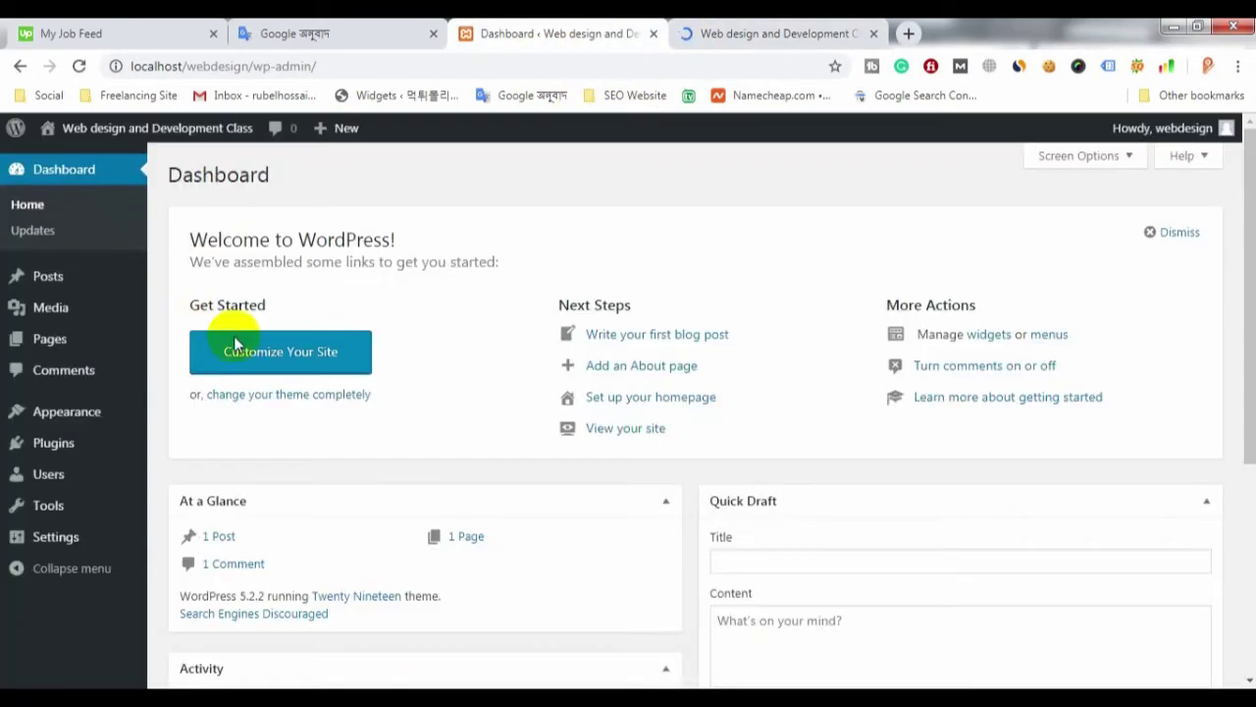
pyautogui.click(739, 35)
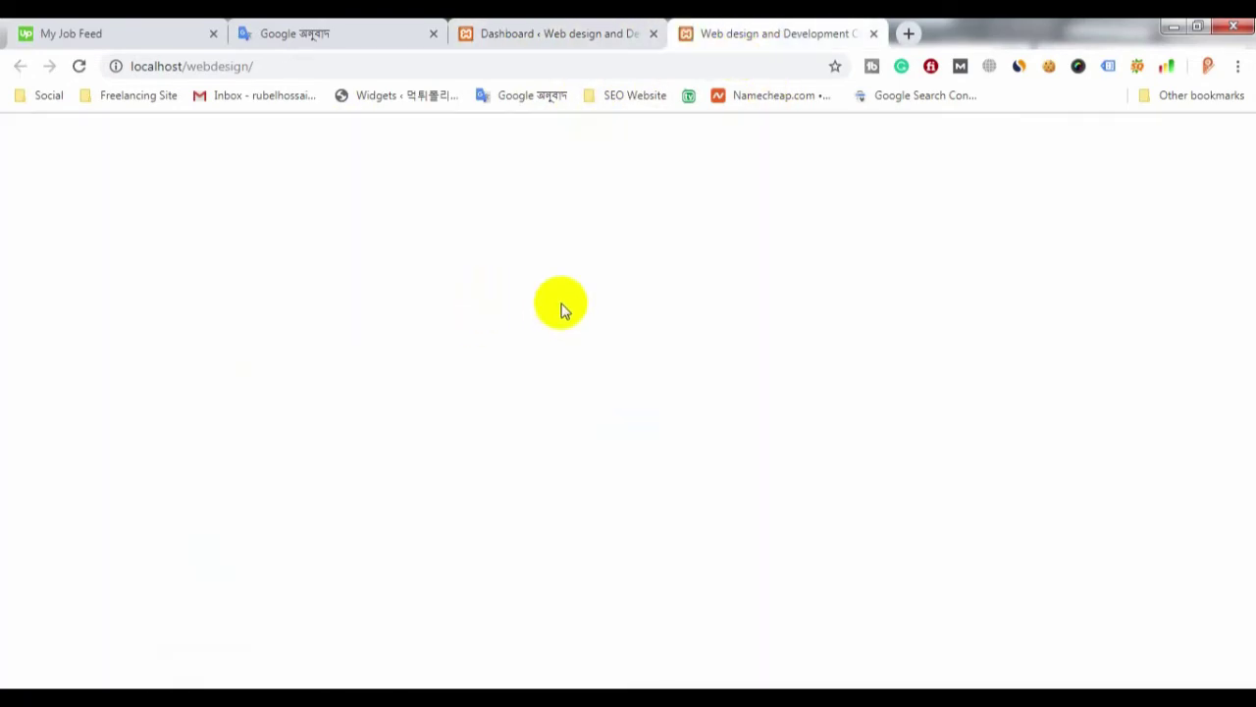
pyautogui.click(565, 29)
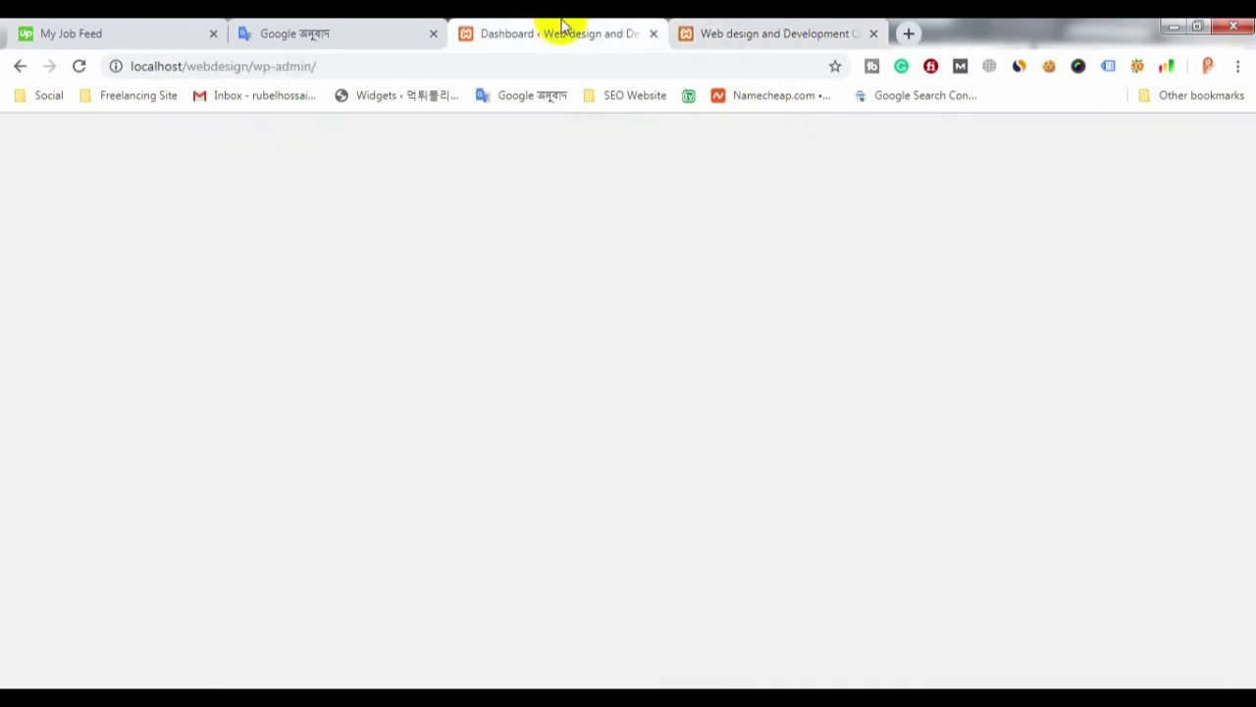
pyautogui.click(754, 25)
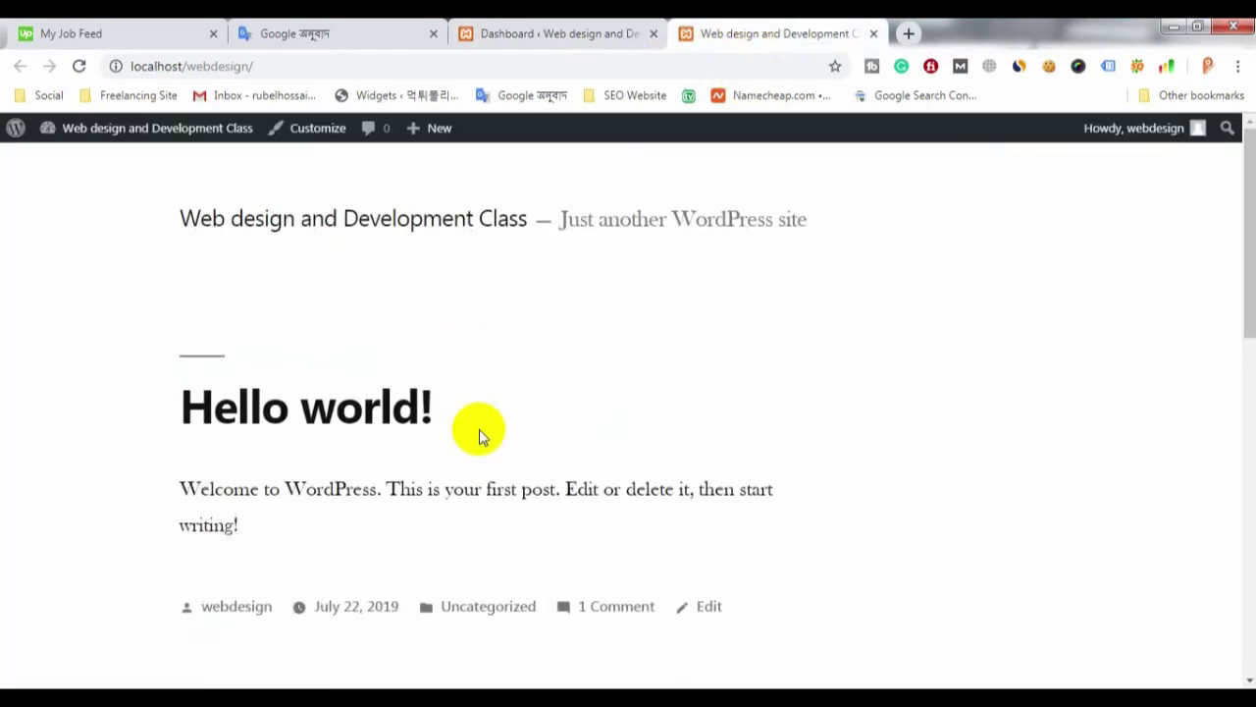
pyautogui.scroll(-3, 514, 339)
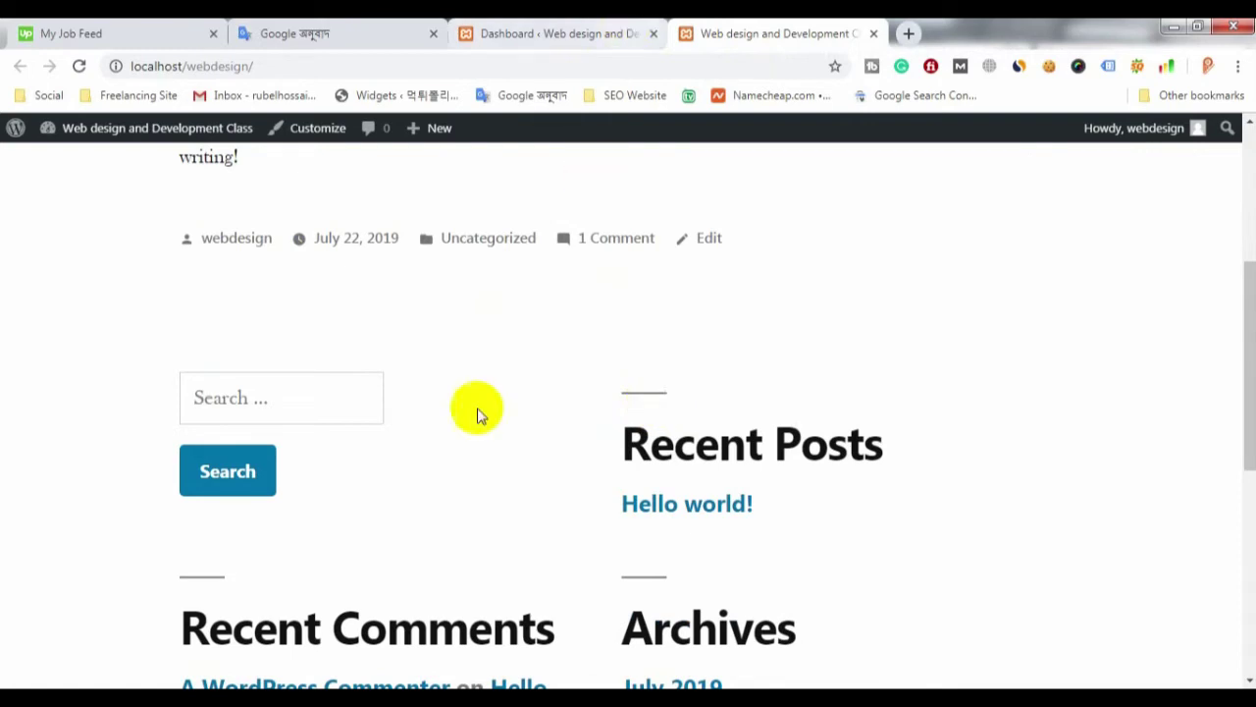
# Return to the Dashboard and go to Appearance > Themes.
pyautogui.click(531, 26)
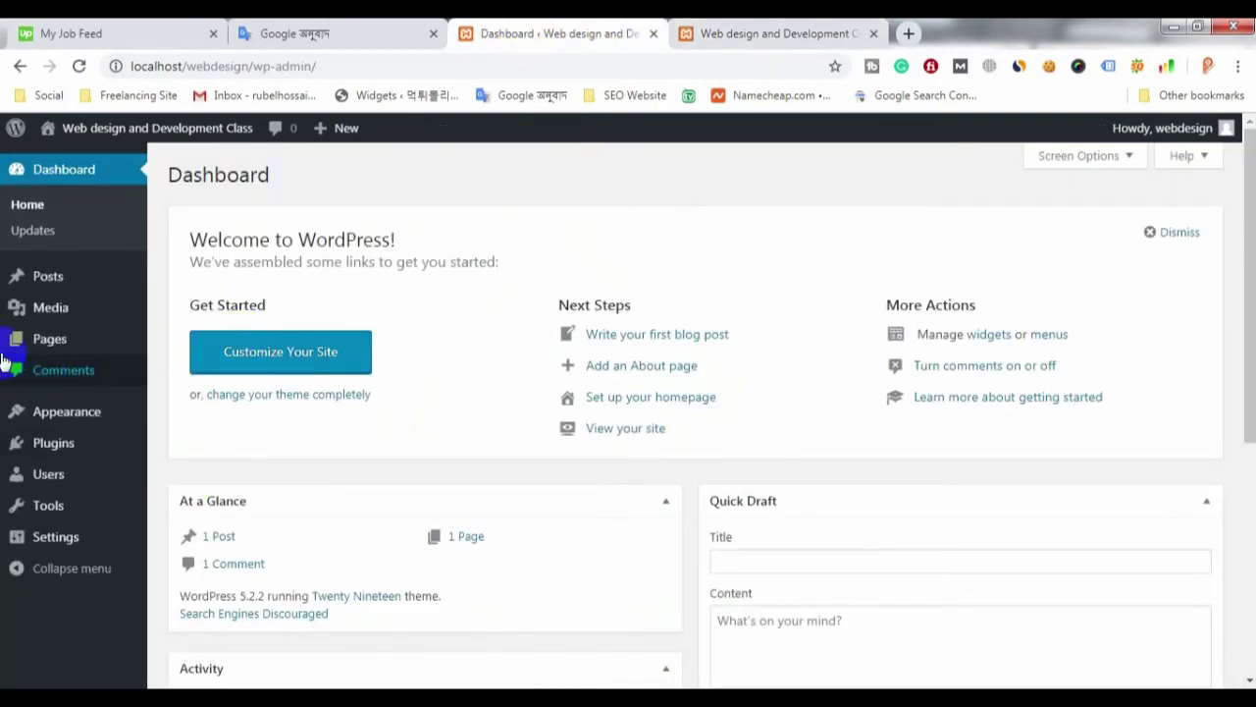
pyautogui.click(699, 28)
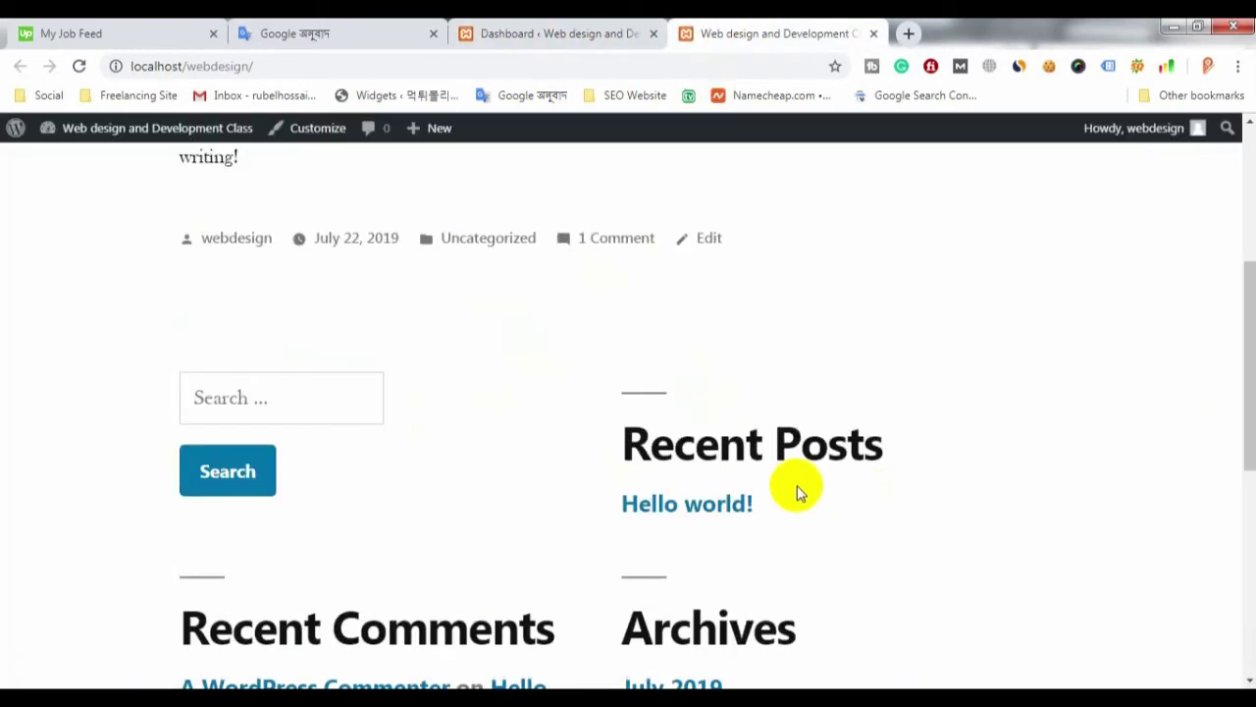
pyautogui.click(562, 26)
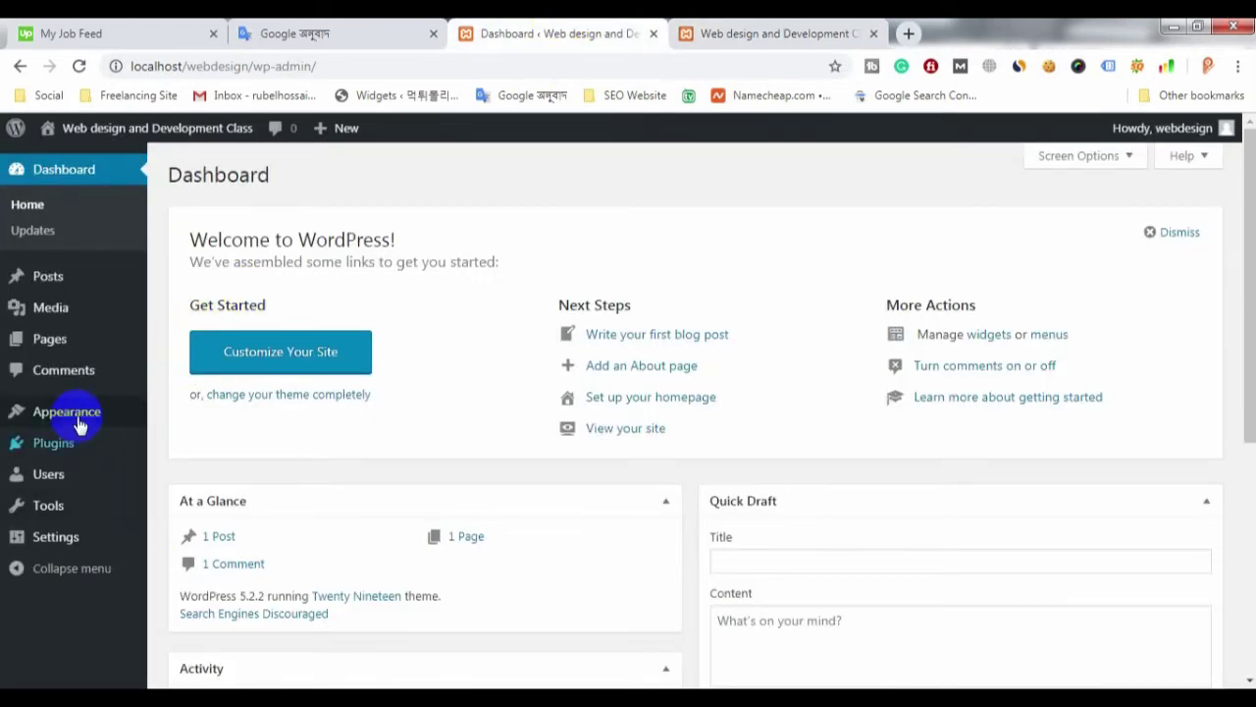
pyautogui.moveTo(79, 420)
pyautogui.click(203, 416)
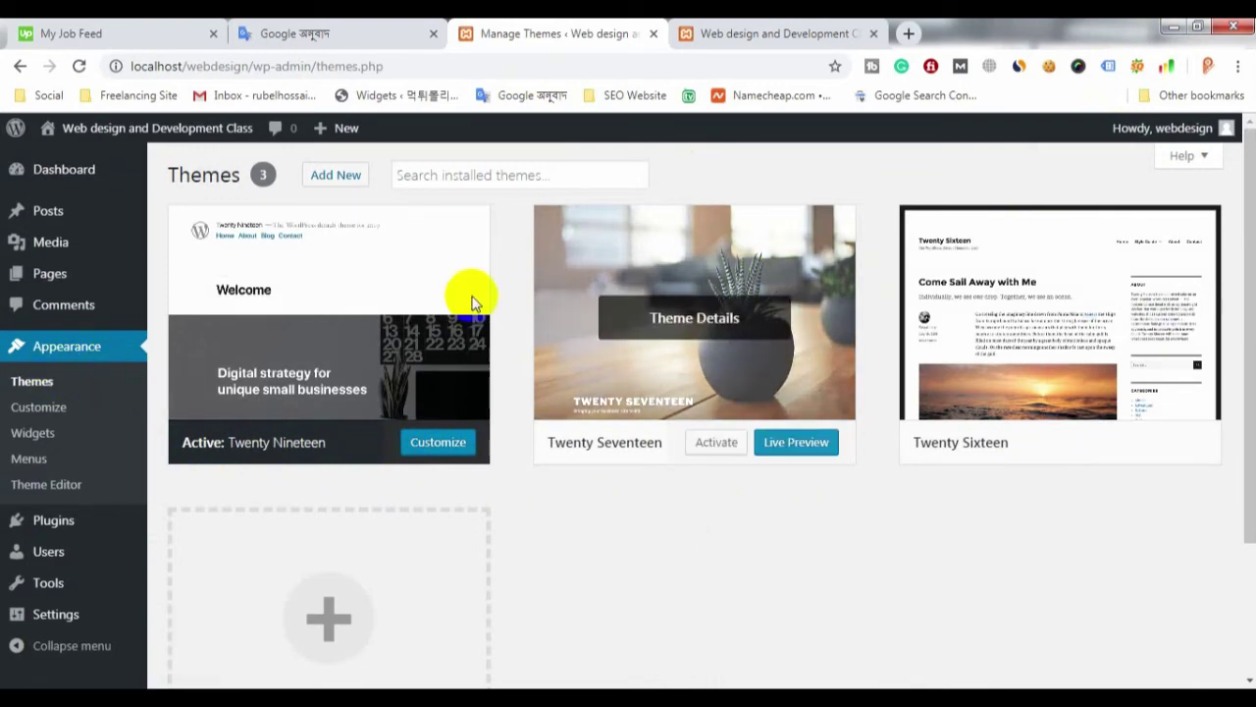
# Minimize Chrome to reach the htdocs folder window.
pyautogui.click(1174, 27)
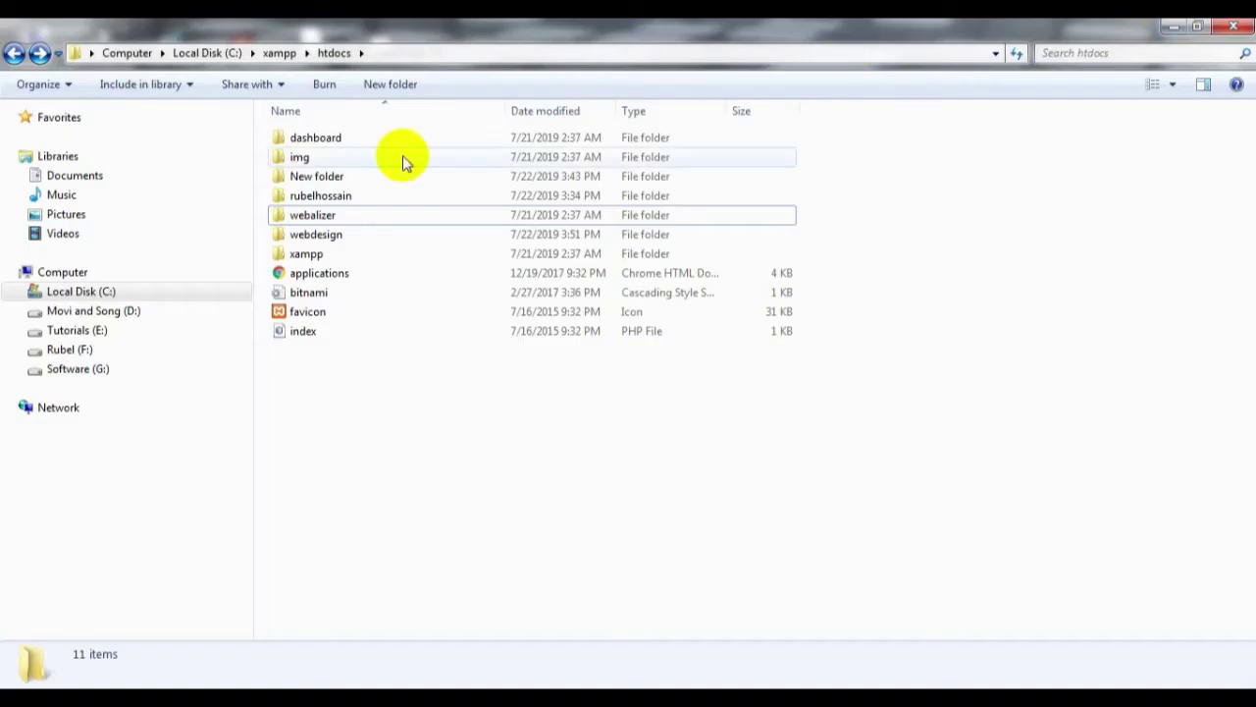
# Browse from Computer to C:\xampp\htdocs in a maximized Explorer window.
pyautogui.click(1167, 27)
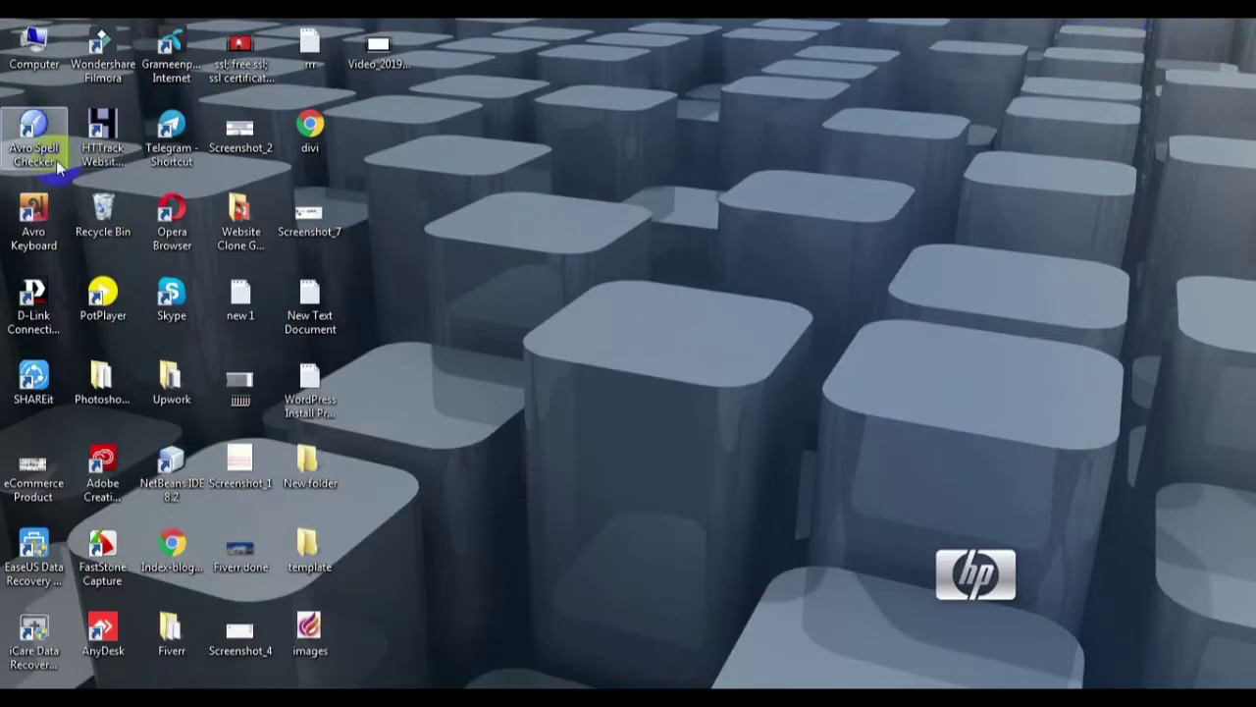
pyautogui.doubleClick(25, 46)
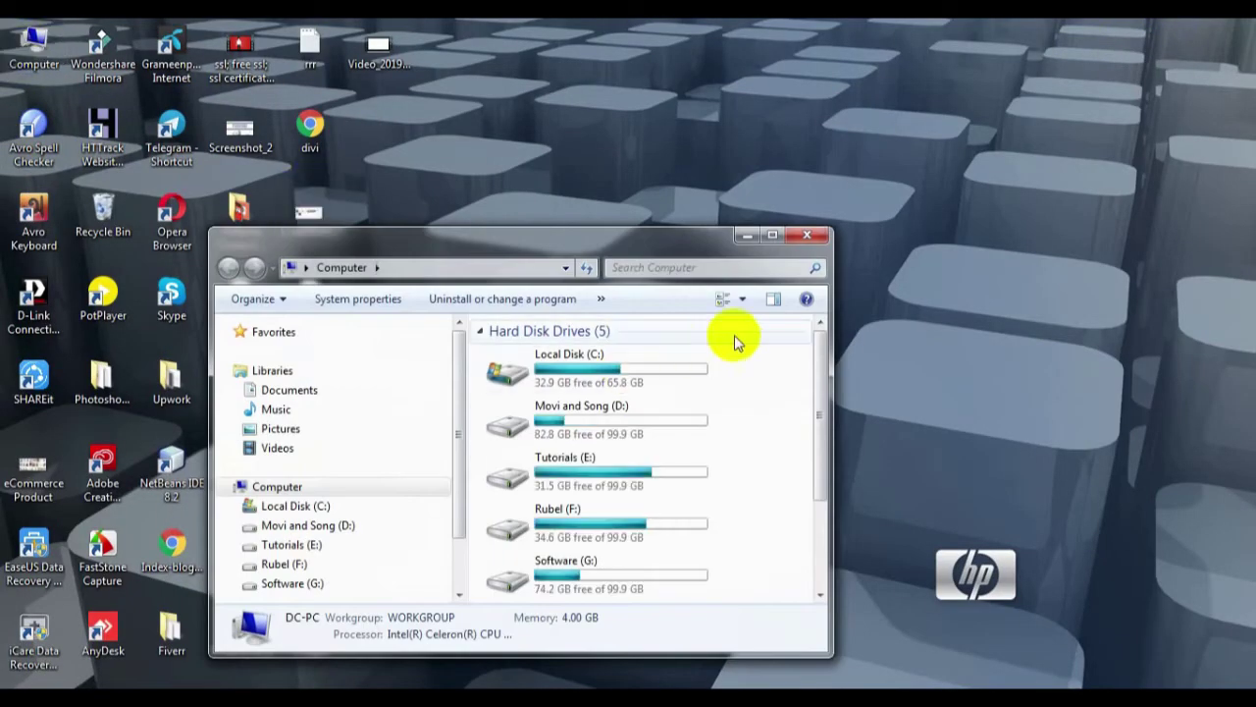
pyautogui.click(775, 236)
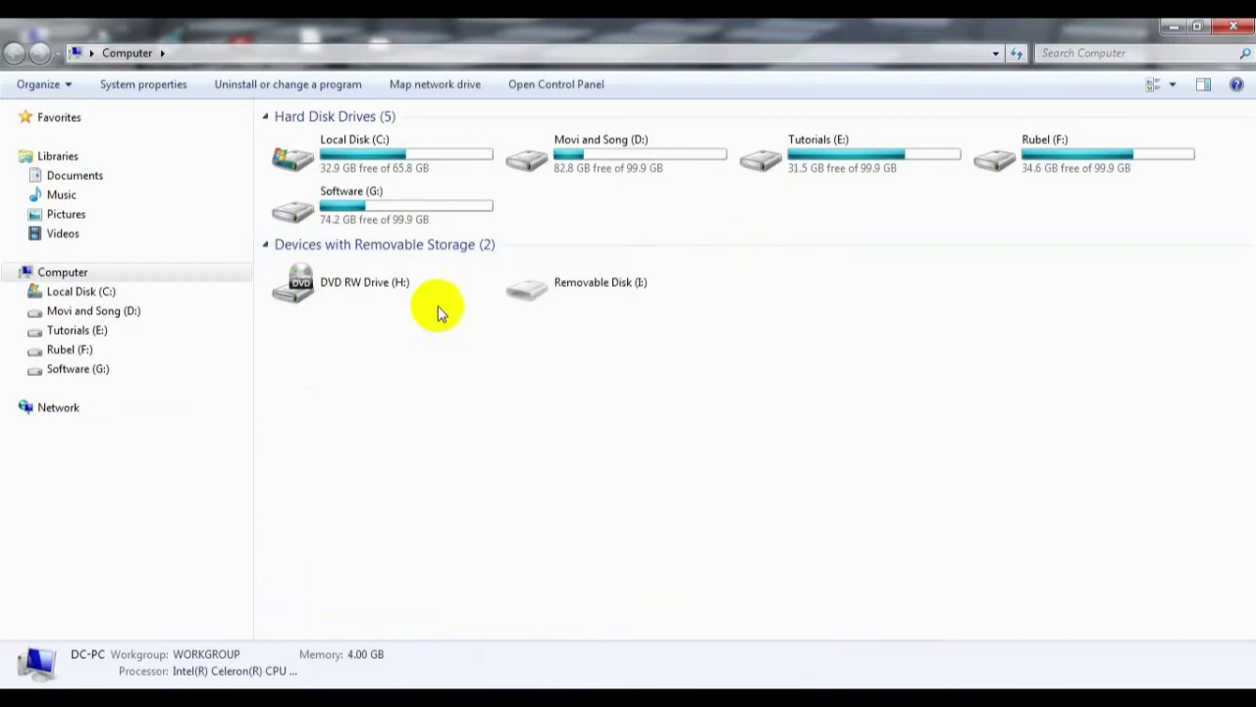
pyautogui.doubleClick(357, 138)
pyautogui.doubleClick(313, 331)
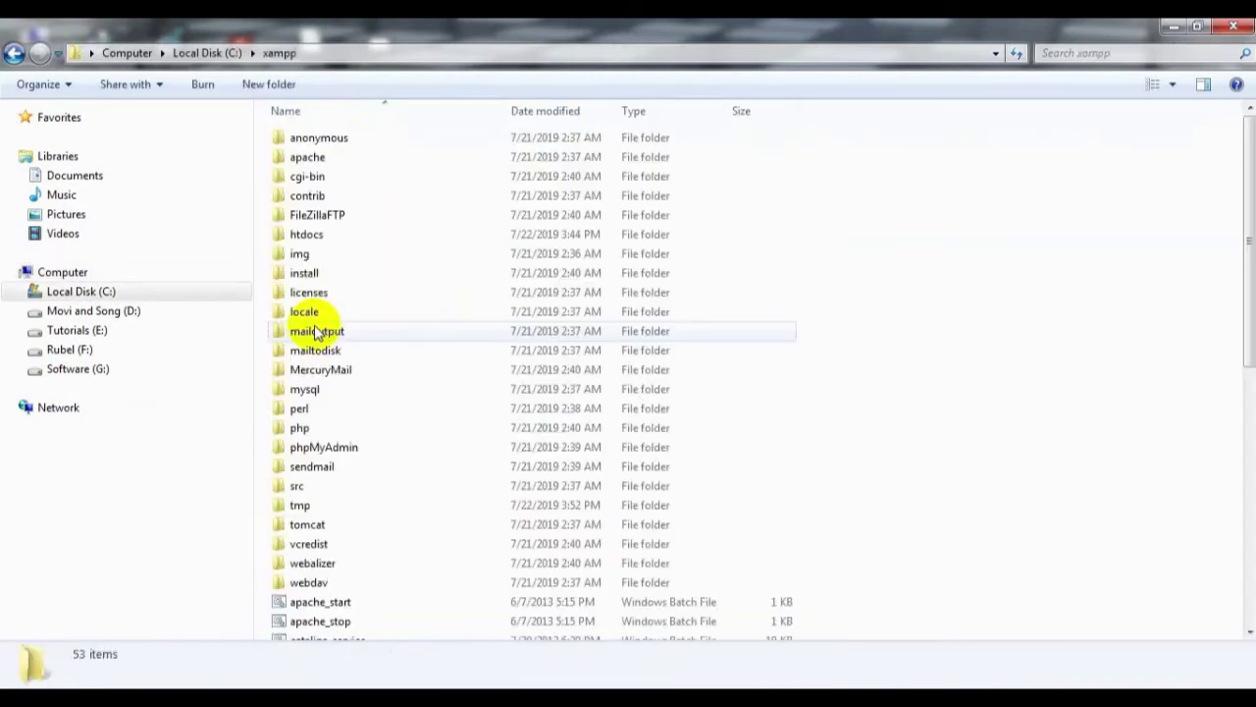
pyautogui.click(334, 238)
pyautogui.doubleClick(334, 240)
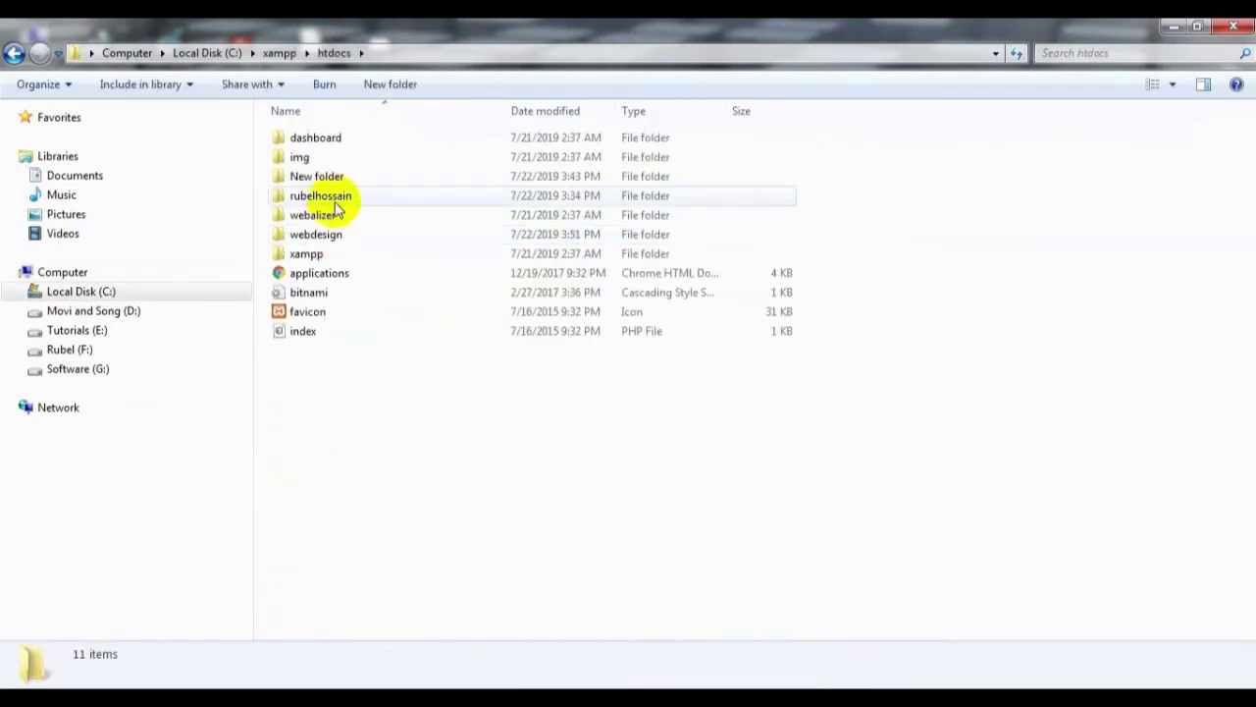
# Open webdesign\wp-content\themes to see the three theme folders, then return to Chrome.
pyautogui.click(352, 241)
pyautogui.doubleClick(354, 243)
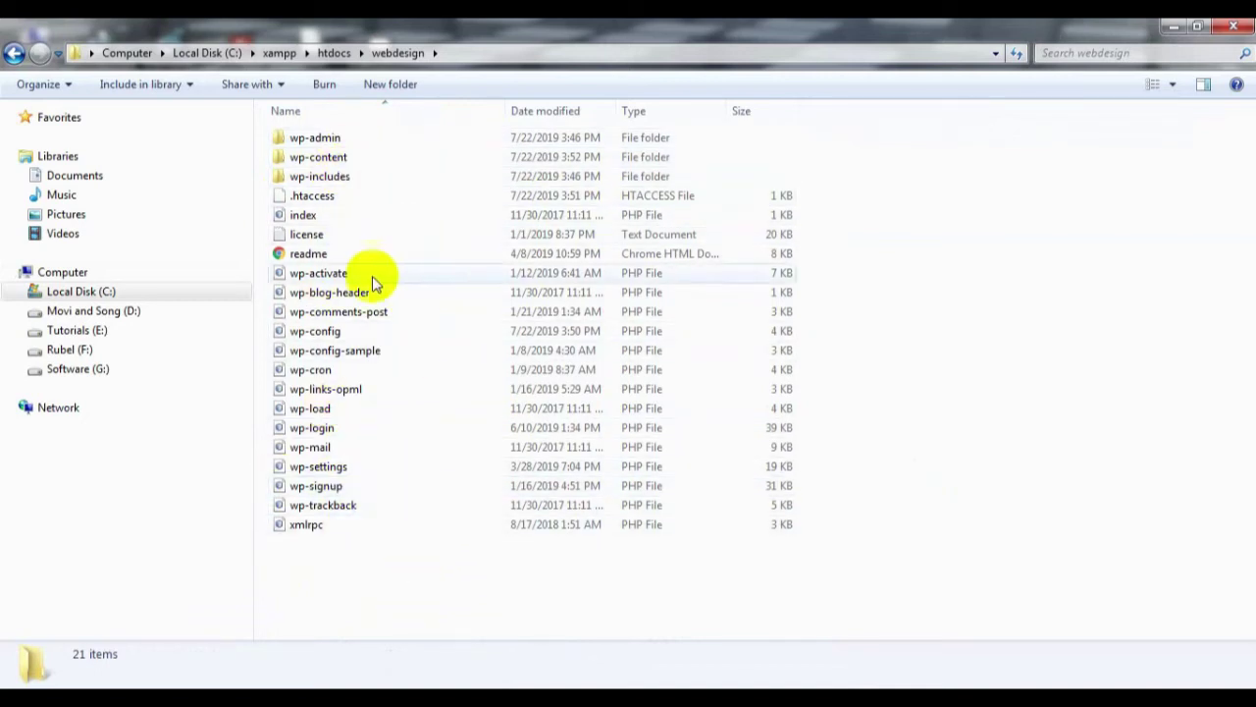
pyautogui.doubleClick(374, 156)
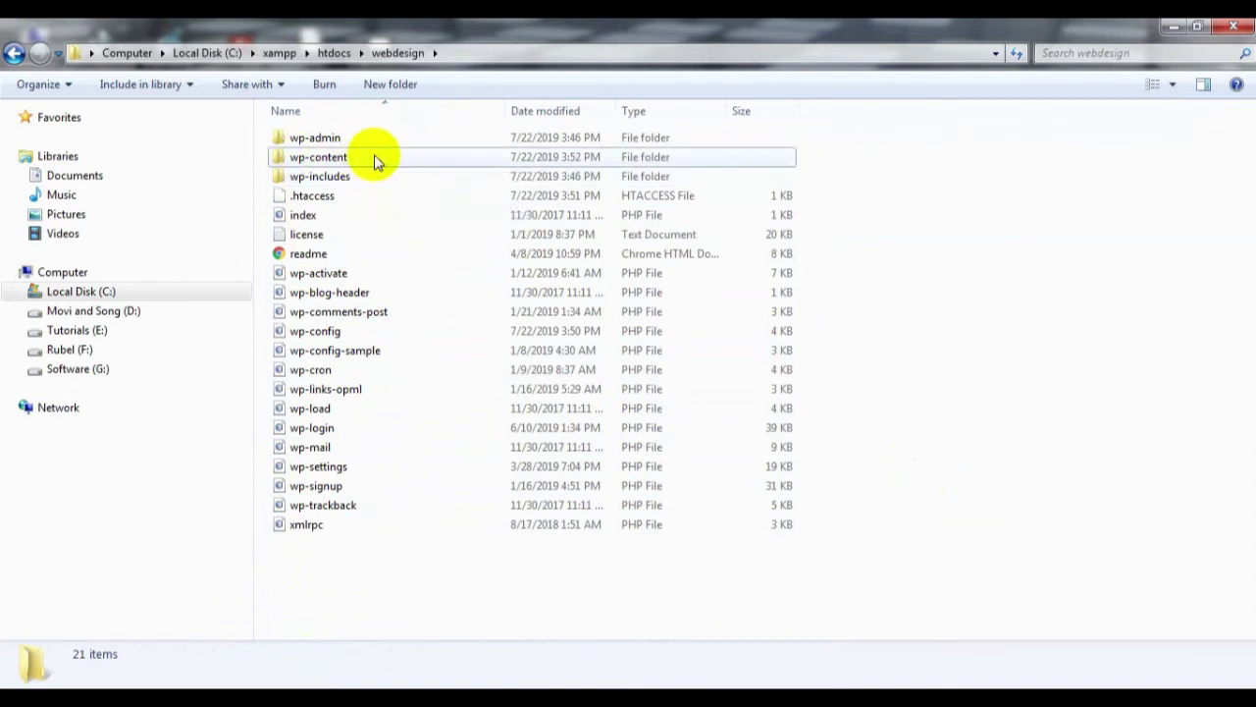
pyautogui.click(337, 156)
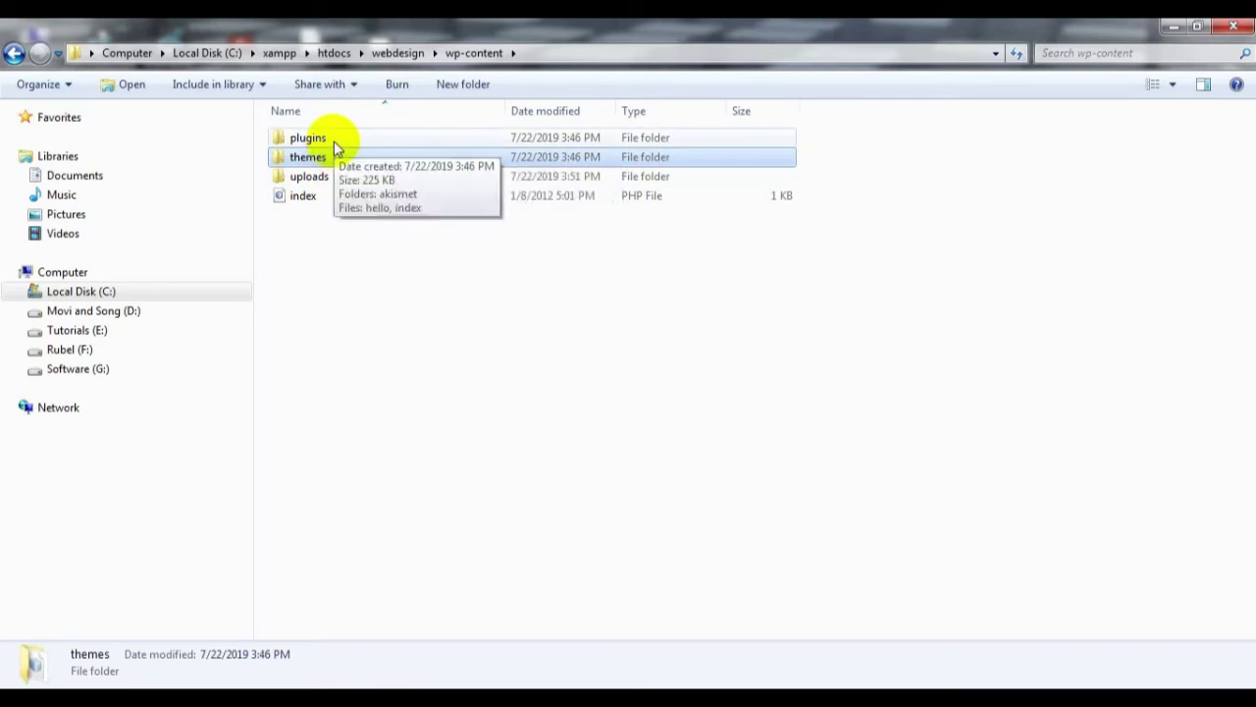
pyautogui.doubleClick(337, 155)
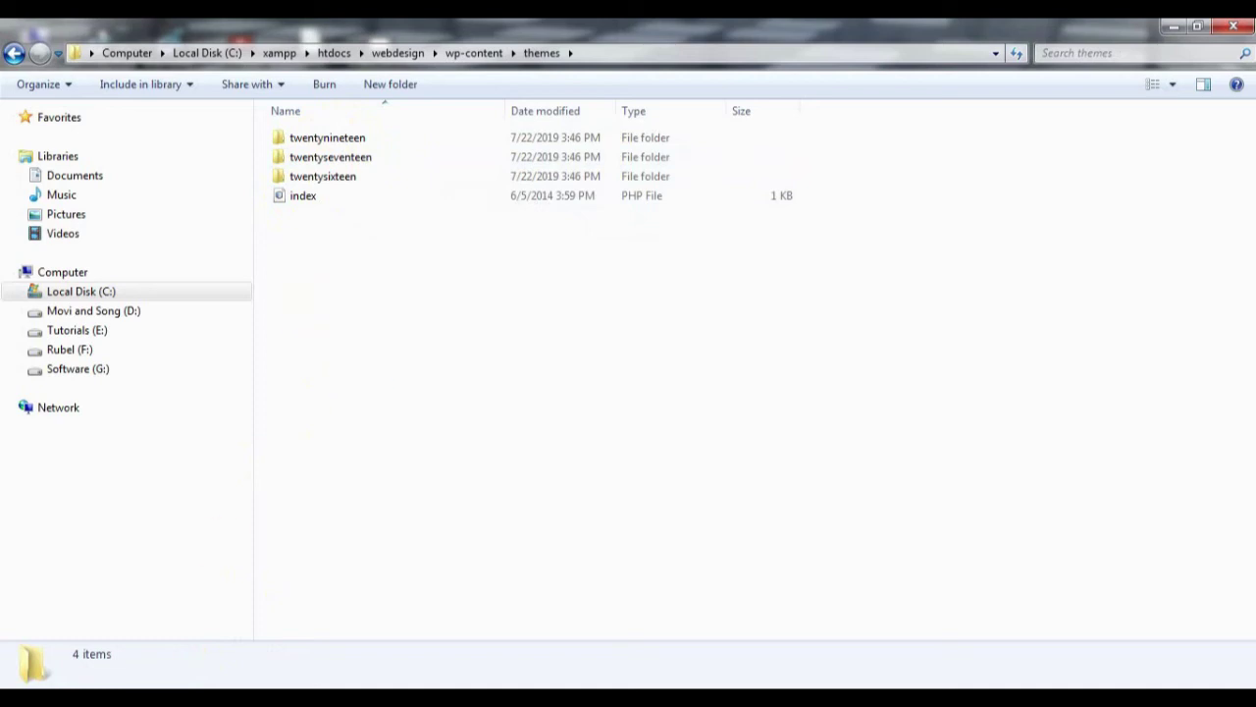
pyautogui.click(330, 677)
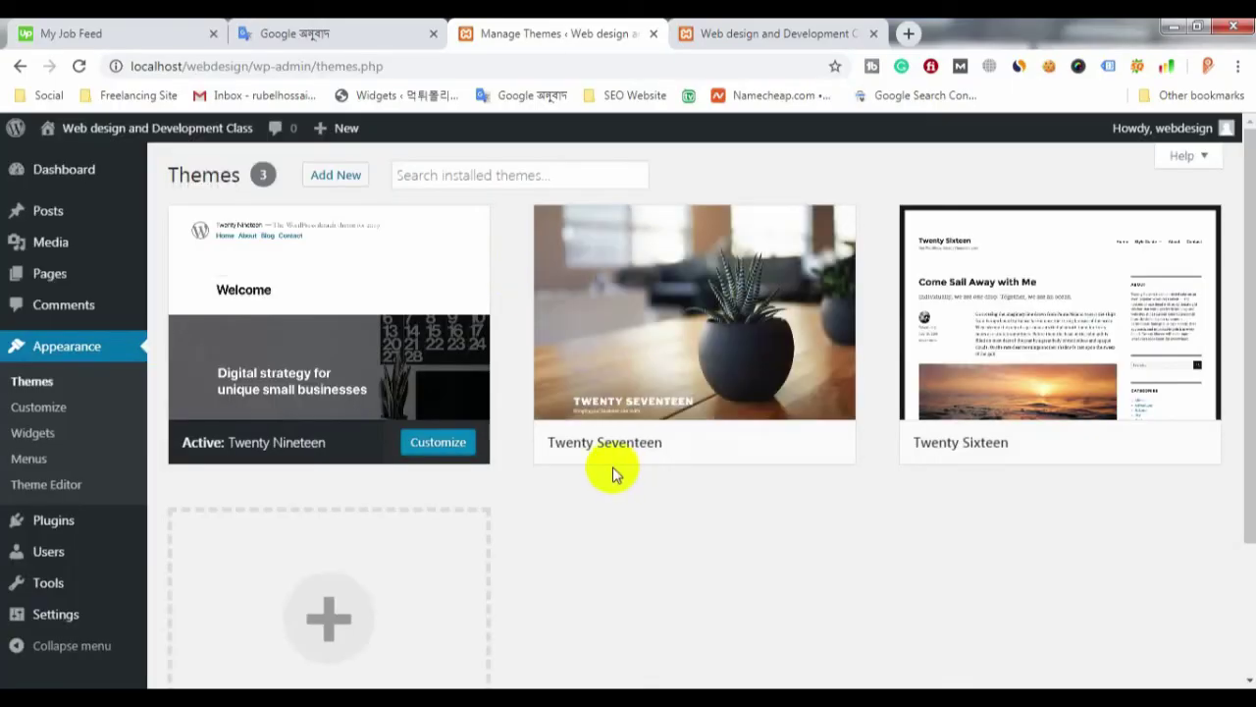
# Activate the Twenty Sixteen theme and switch to the site's front-page tab.
pyautogui.moveTo(438, 340)
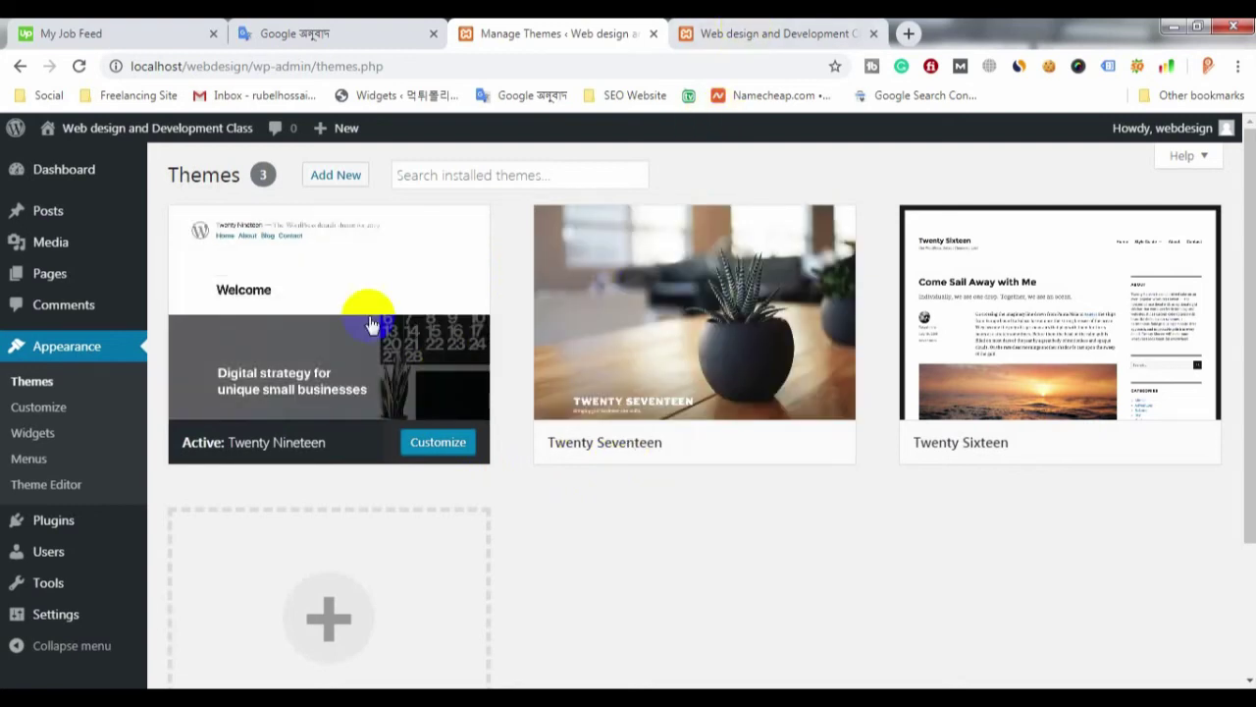
pyautogui.moveTo(268, 384)
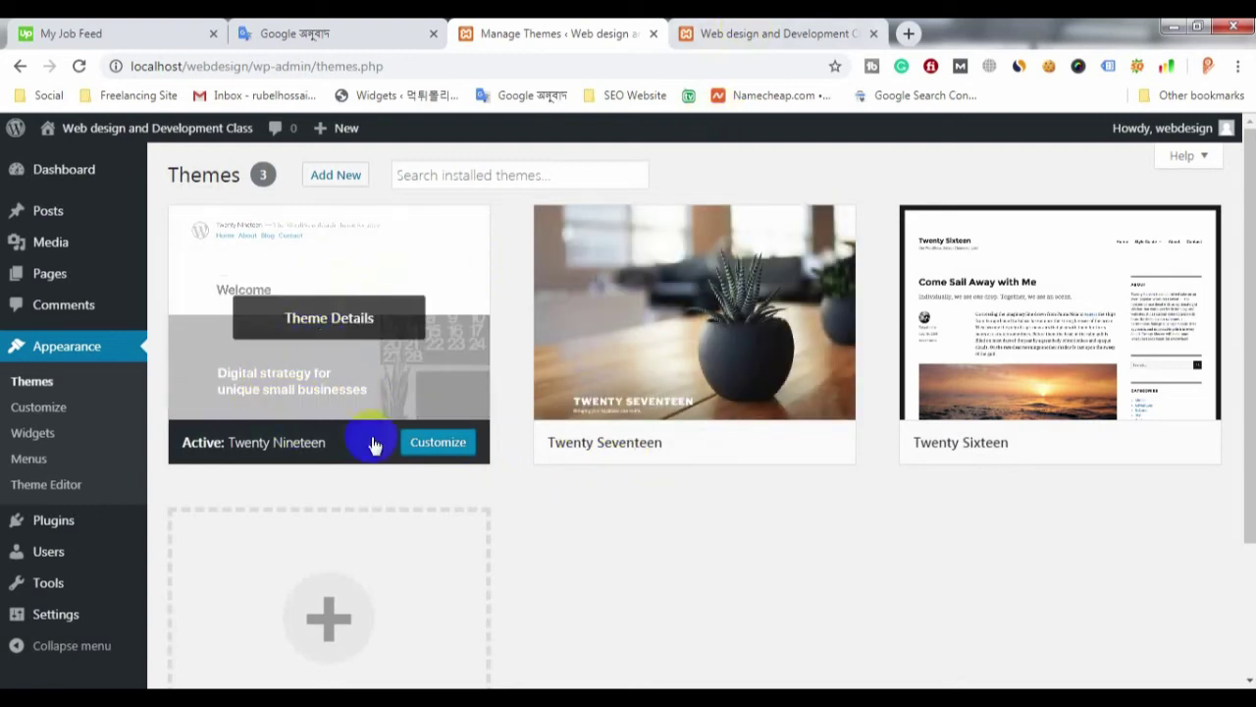
pyautogui.moveTo(1100, 449)
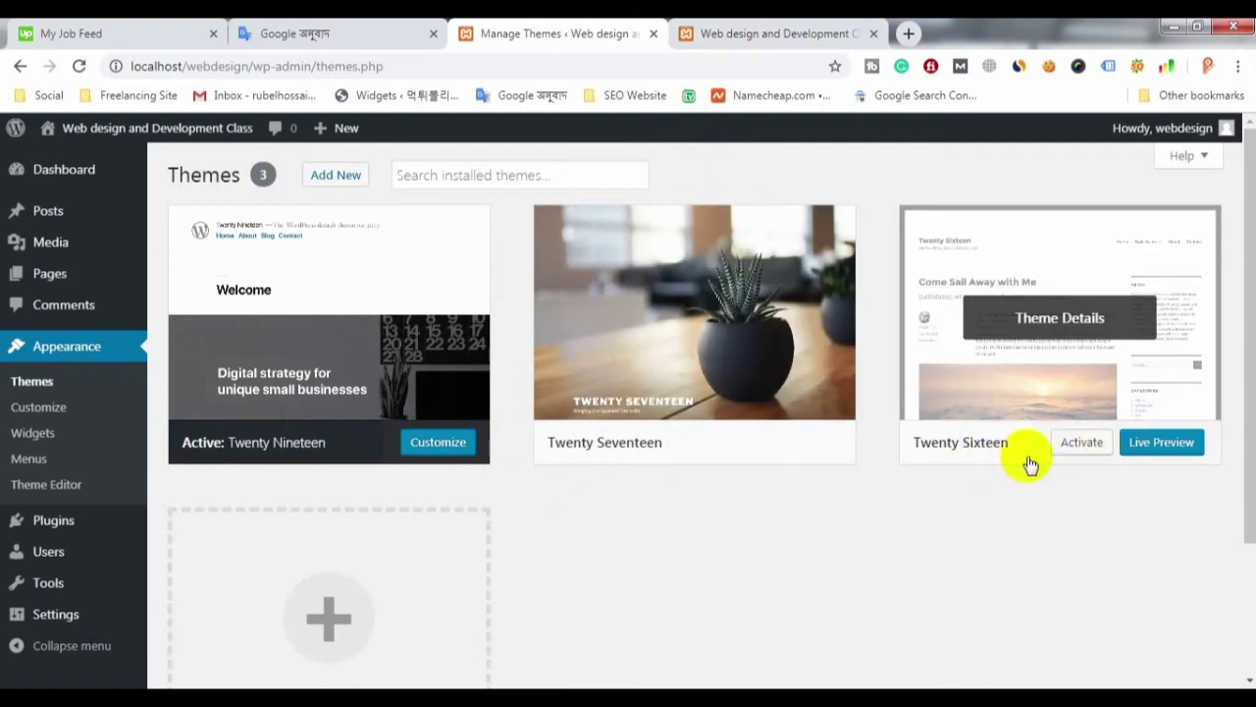
pyautogui.click(1089, 449)
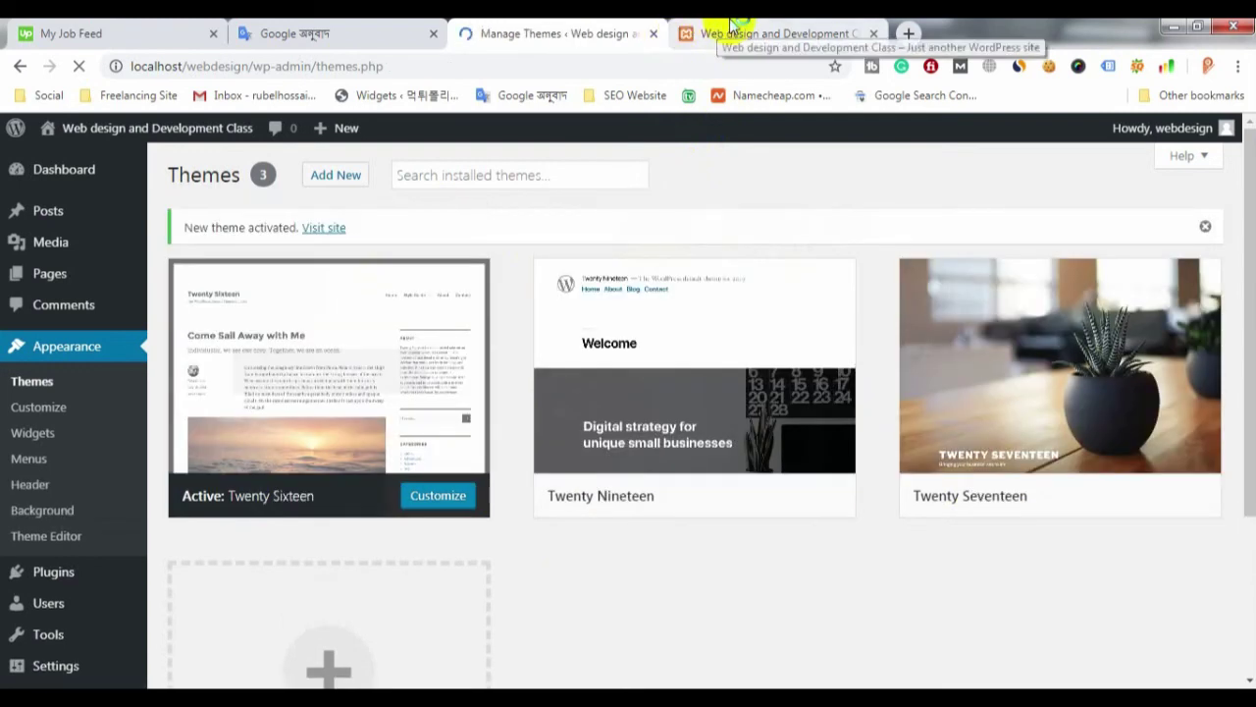
pyautogui.click(734, 28)
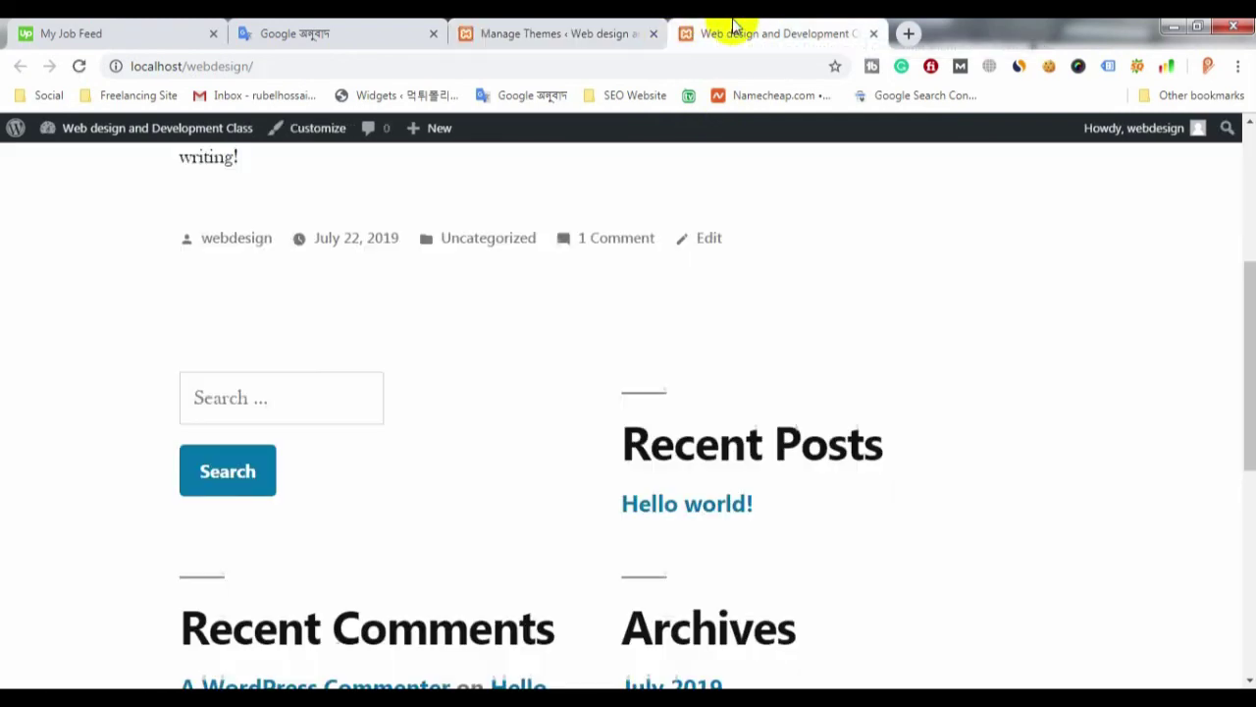
# Reload localhost/webdesign and scroll through the front page in the Twenty Sixteen theme.
pyautogui.scroll(4, 486, 272)
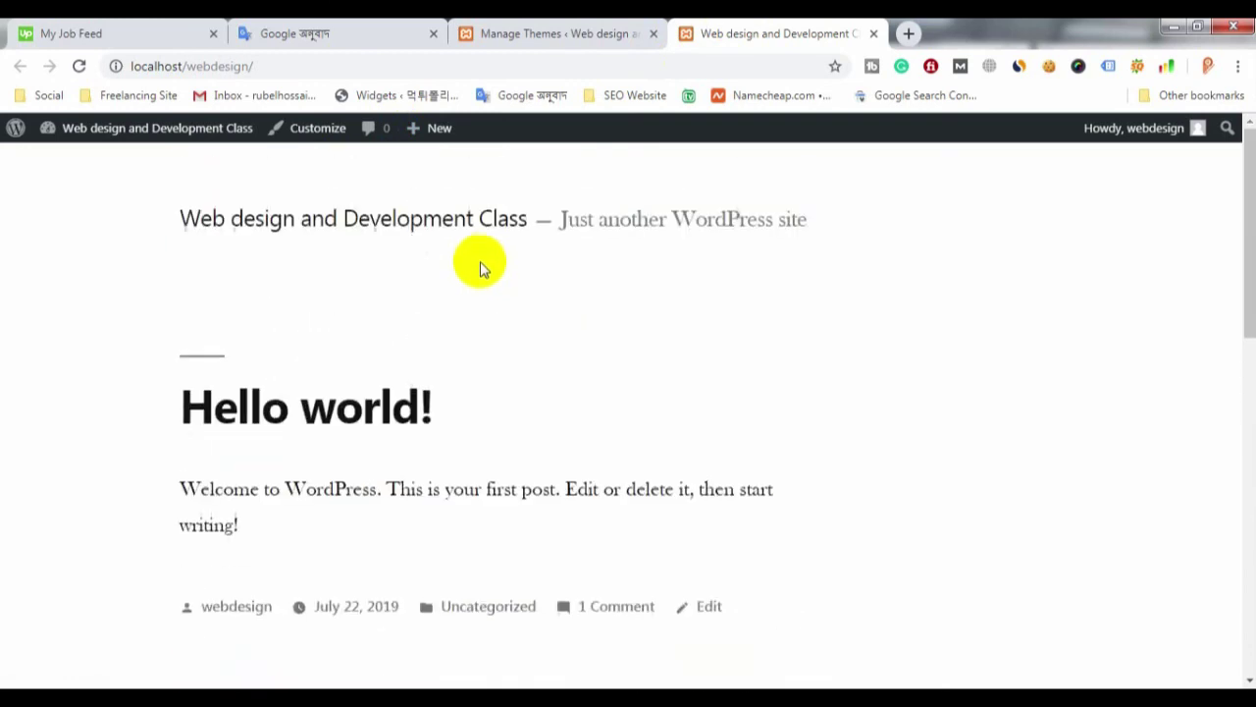
pyautogui.click(231, 69)
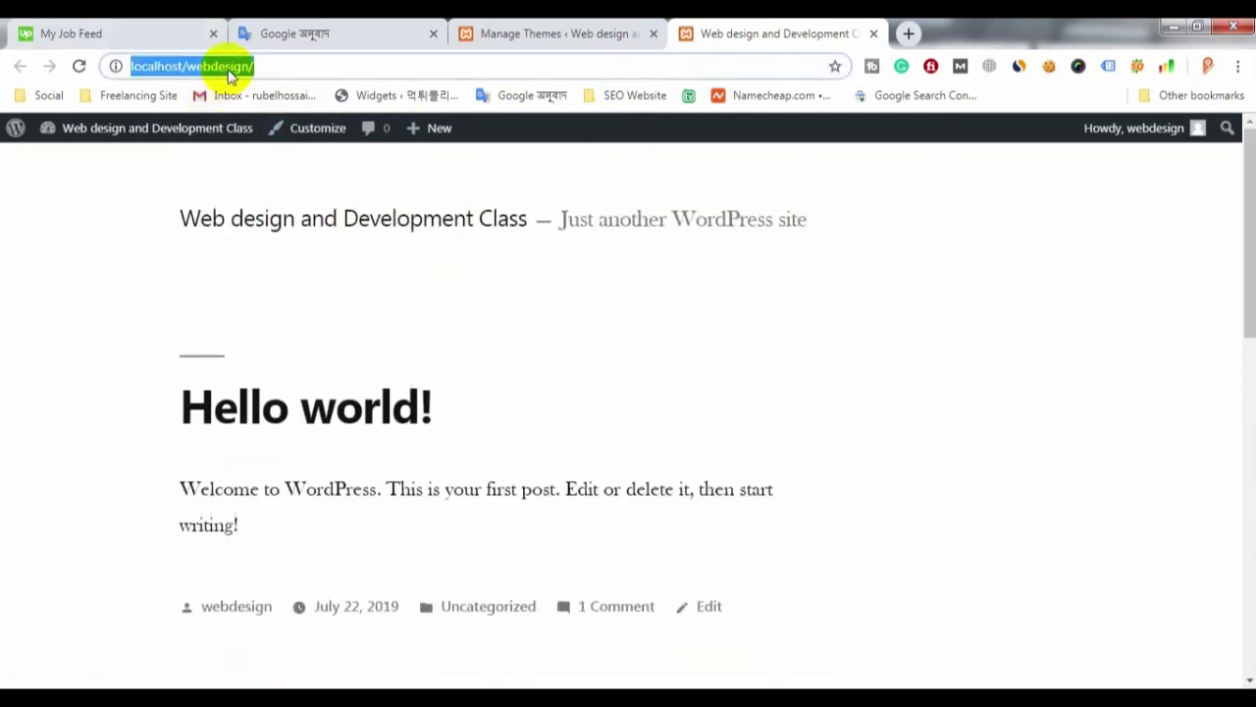
pyautogui.press('Return')
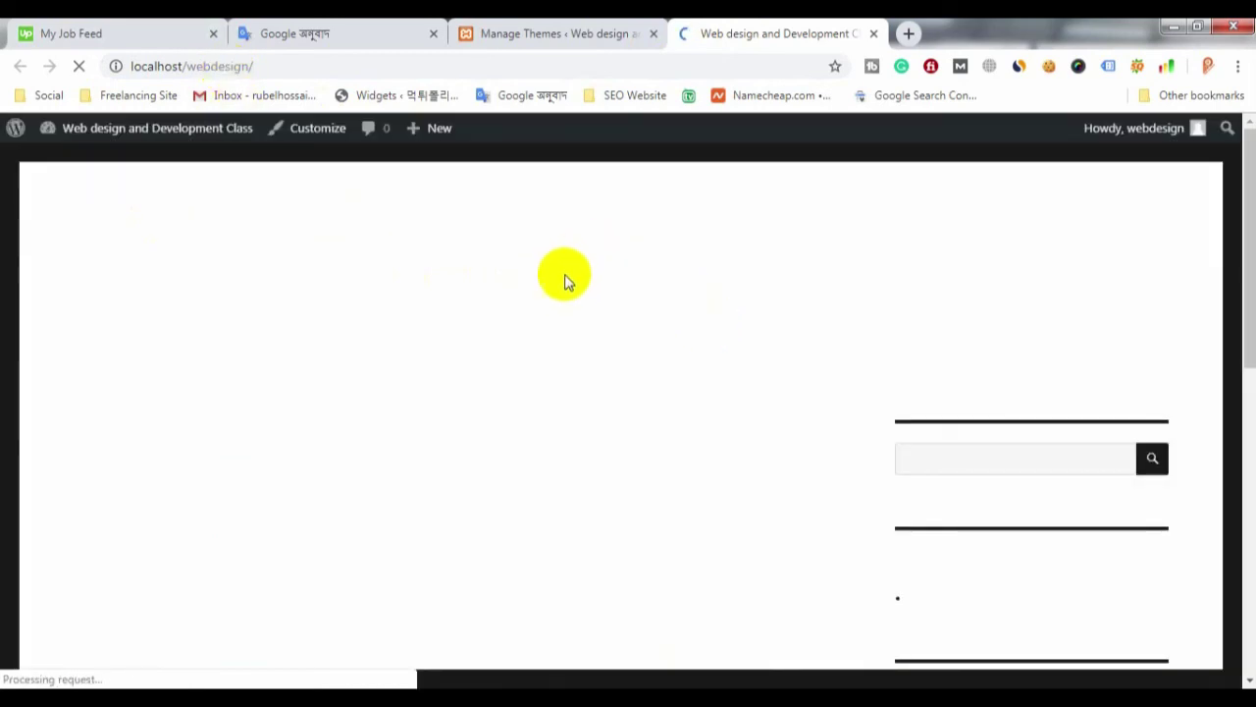
pyautogui.scroll(-8, 412, 356)
pyautogui.scroll(8, 443, 354)
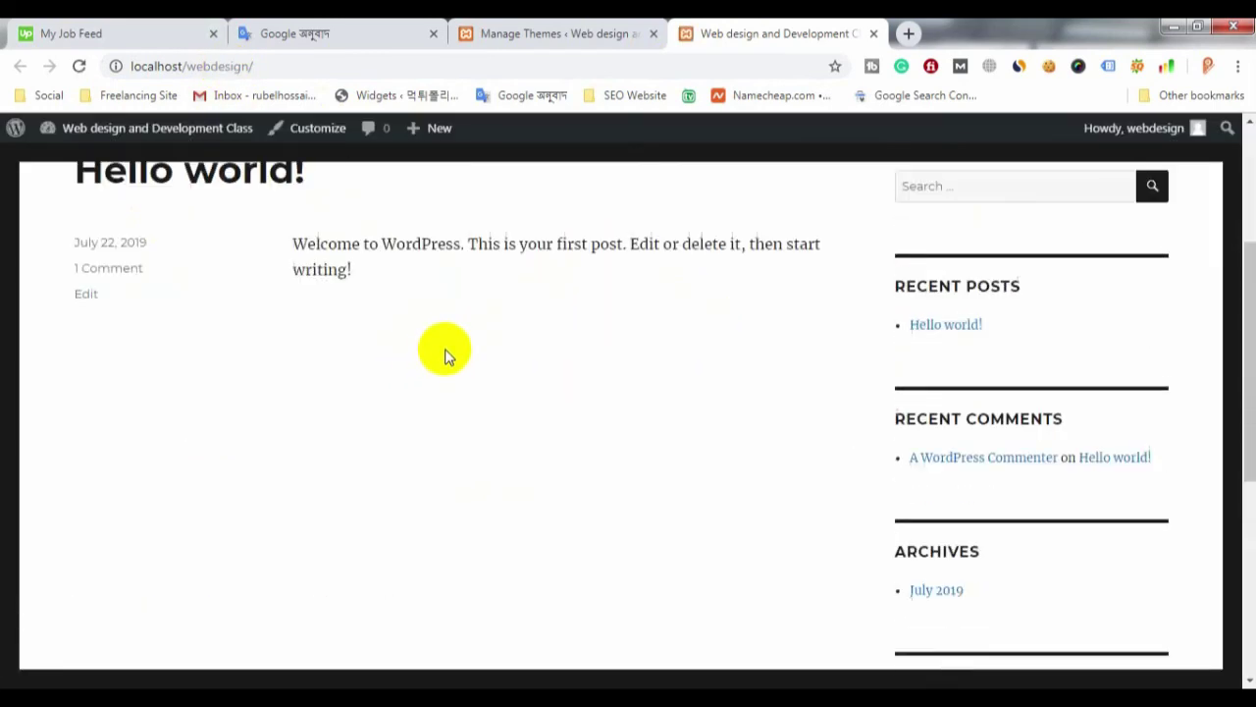